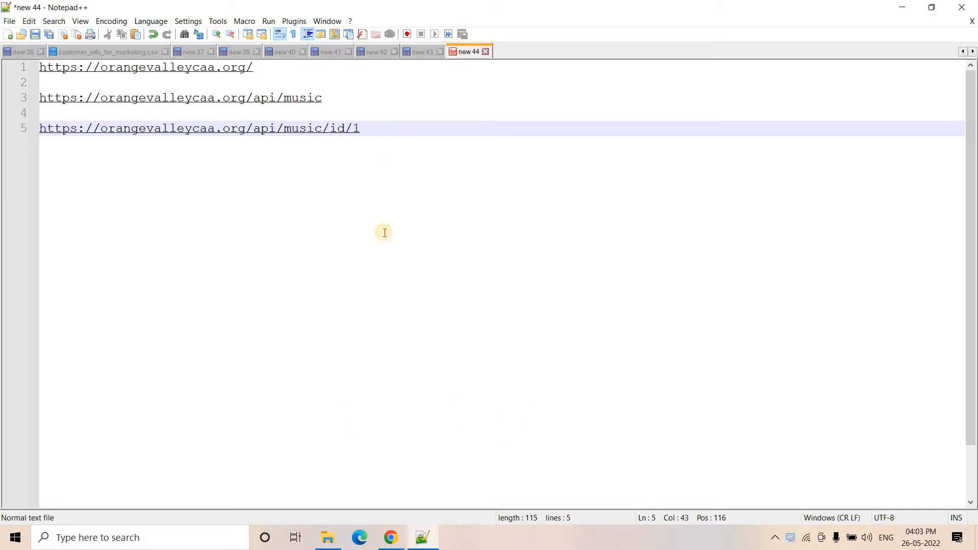
key(Return)
key(Return)
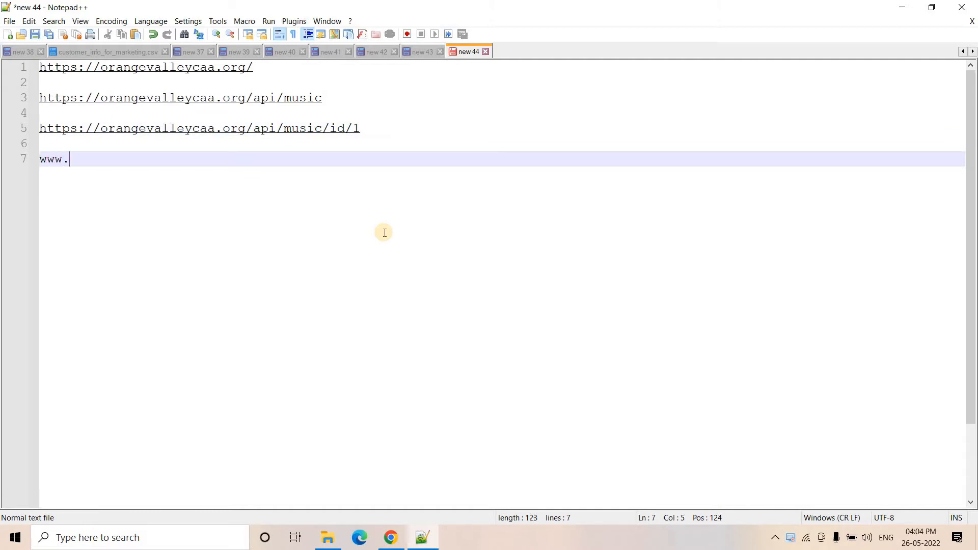
text(www.google.co)
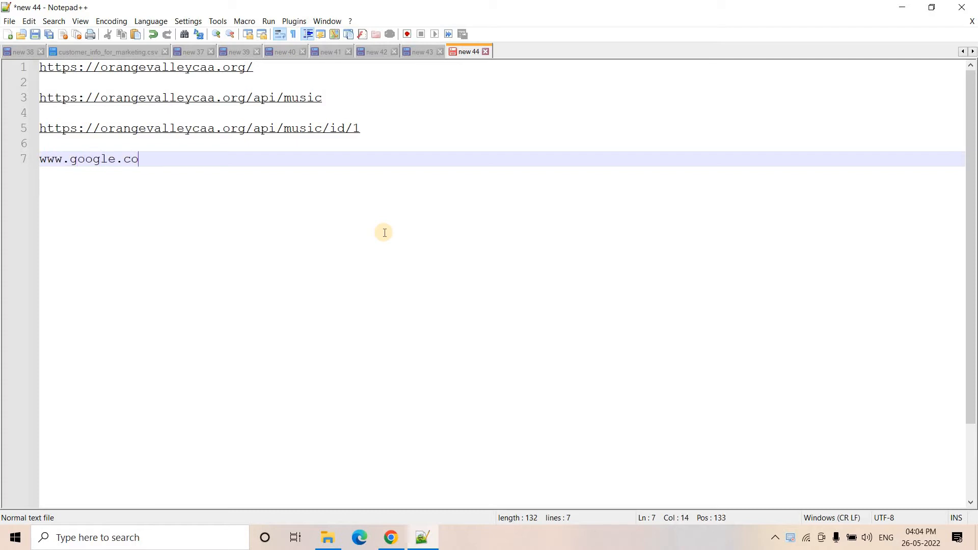
text(m)
triple_click(127, 159)
click(149, 159)
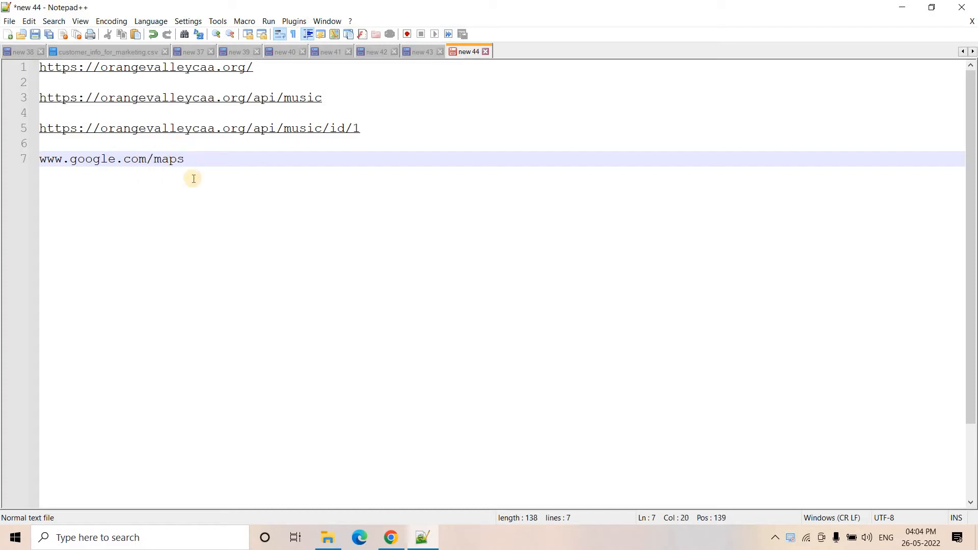
double_click(179, 159)
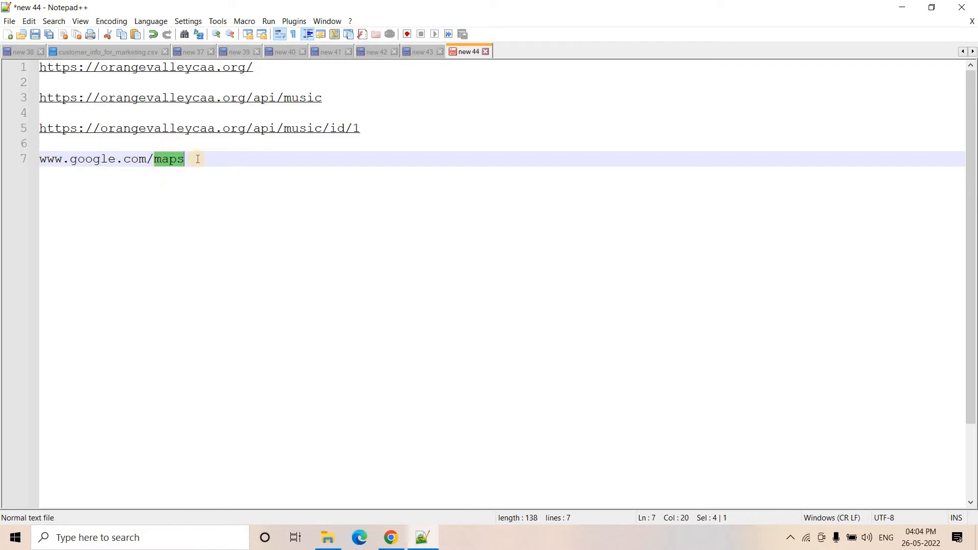
text(1)
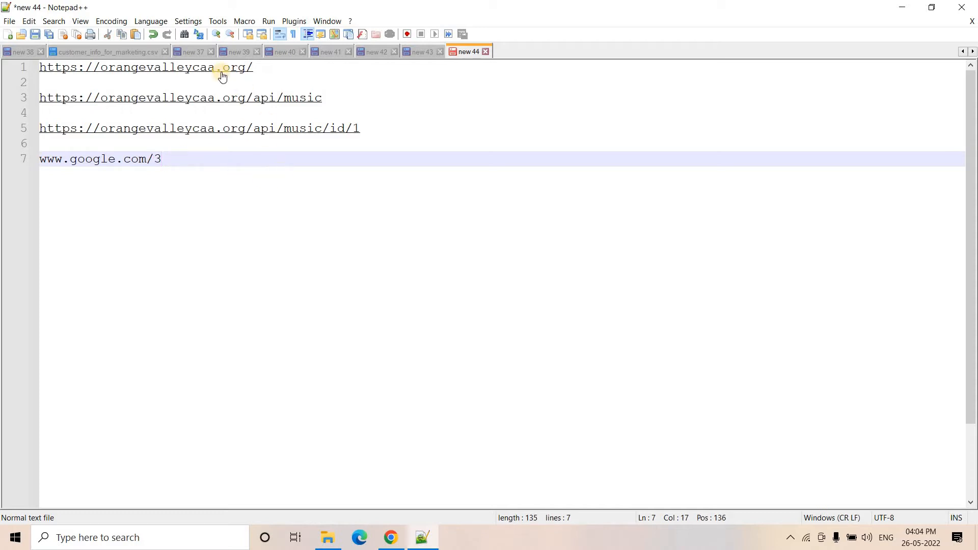
drag(278, 68, 39, 67)
key(ctrl+c)
click(390, 540)
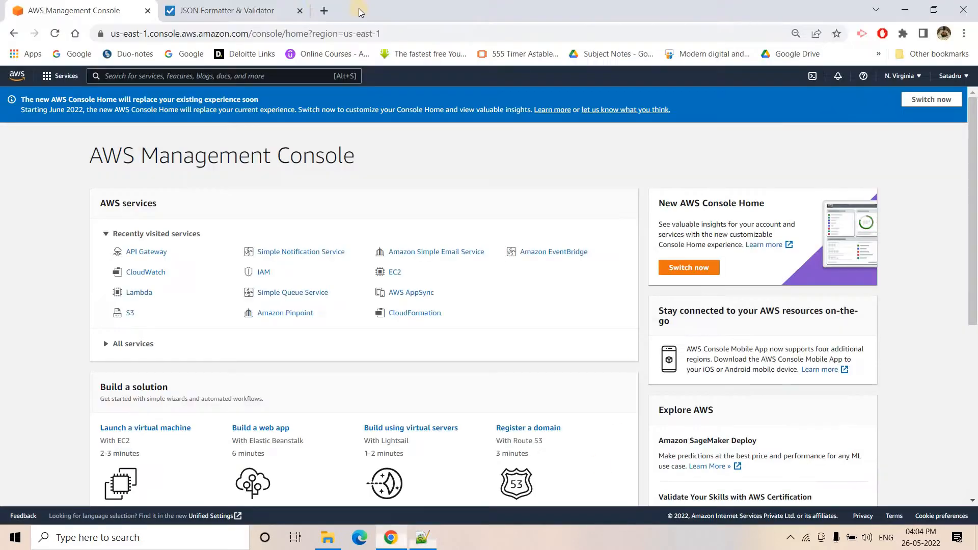
click(321, 11)
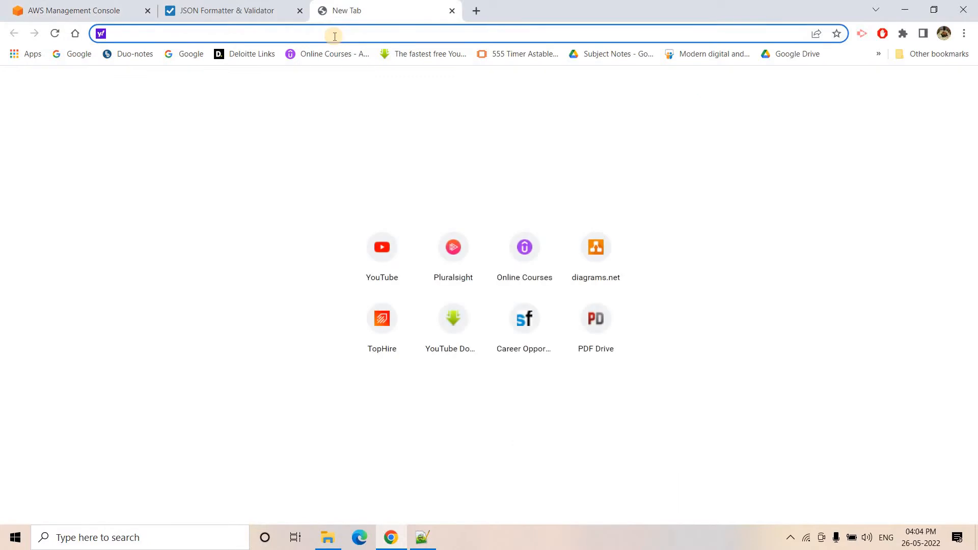
key(ctrl+v)
key(Return)
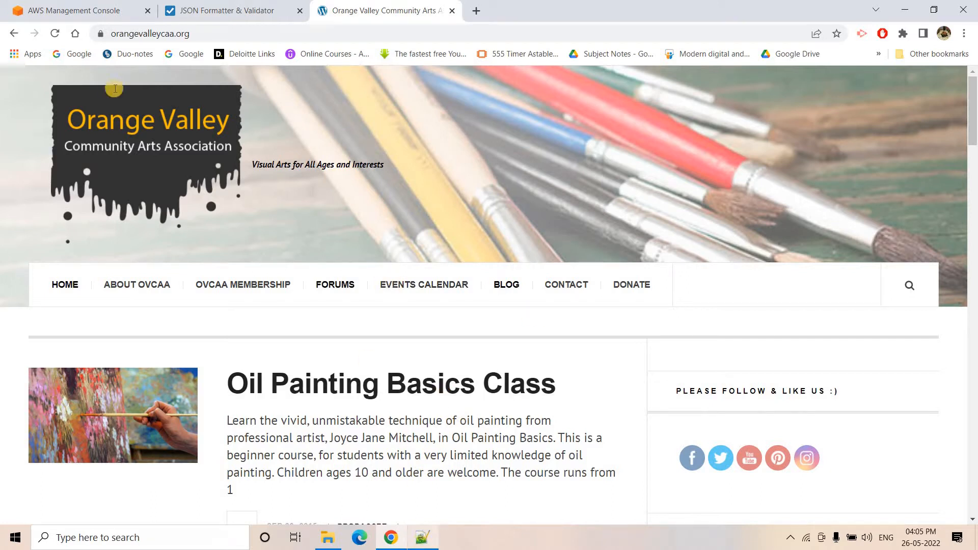
- Copy the /api/music path from the notes, append it to the site address in Chrome and load it
key(alt+Tab)
drag(337, 100, 247, 101)
key(ctrl+c)
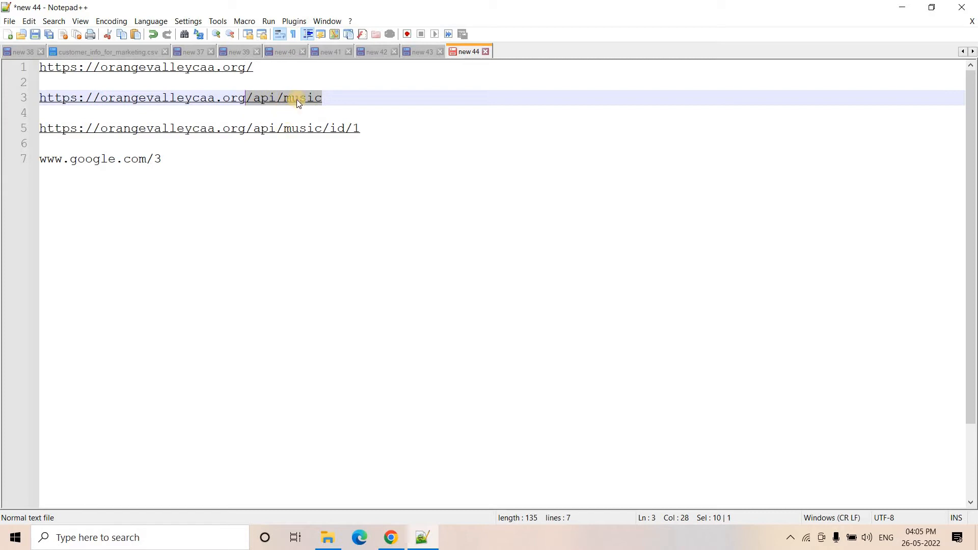
key(alt+Tab)
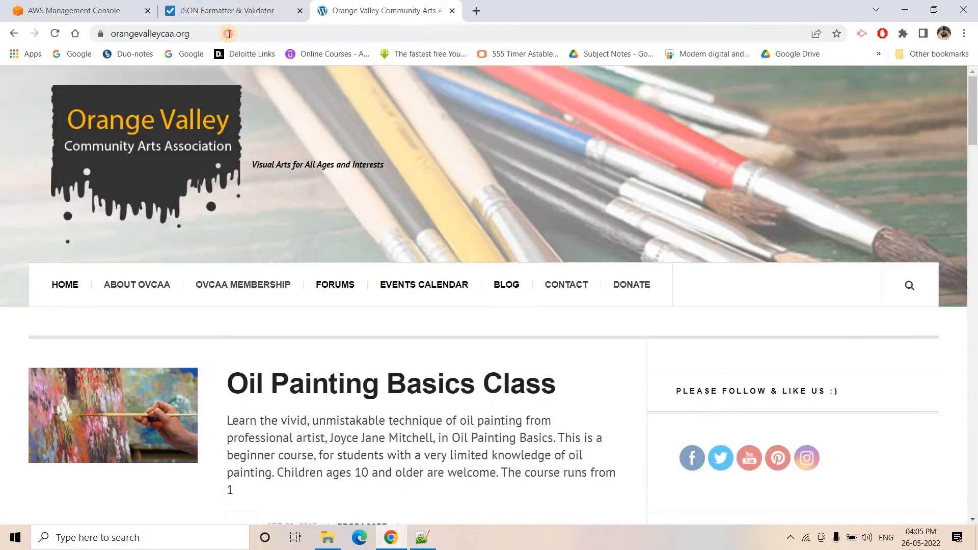
click(229, 33)
double_click(228, 33)
key(ctrl+v)
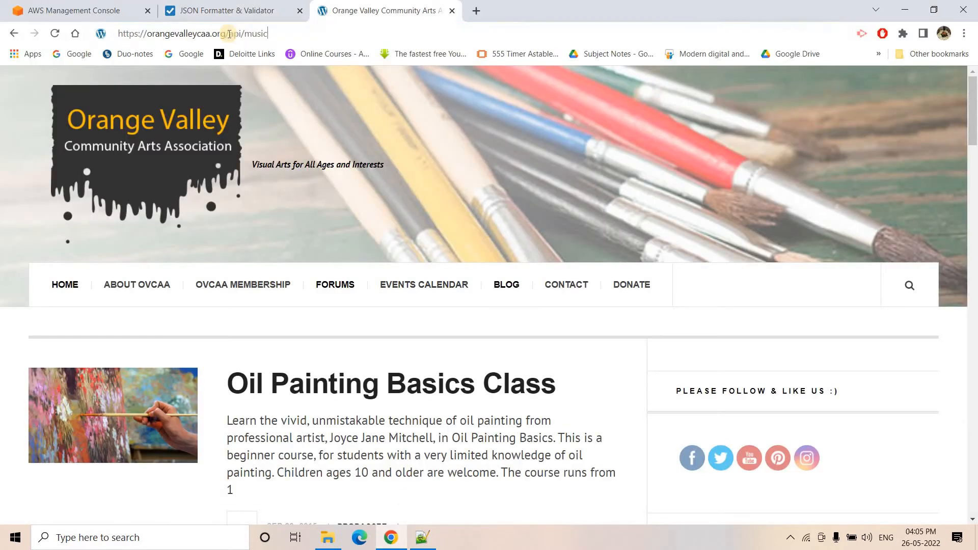
key(Return)
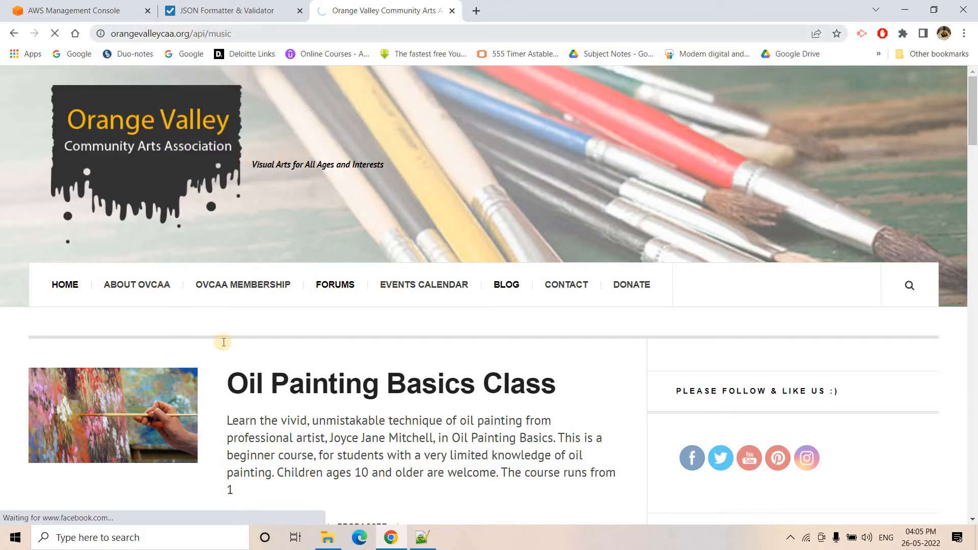
- Examine the JSON response of the music API, highlighting the whole list and its first two records
key(ctrl+a)
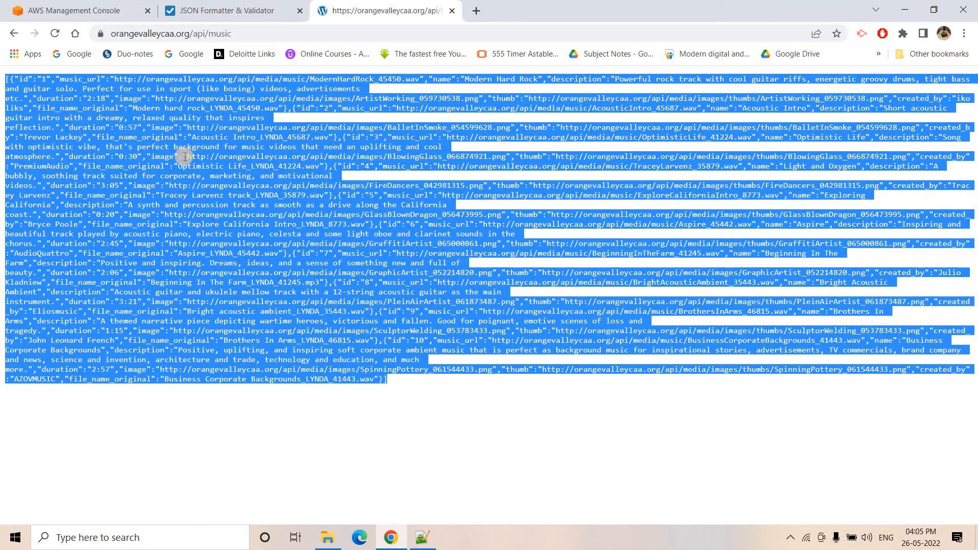
click(469, 214)
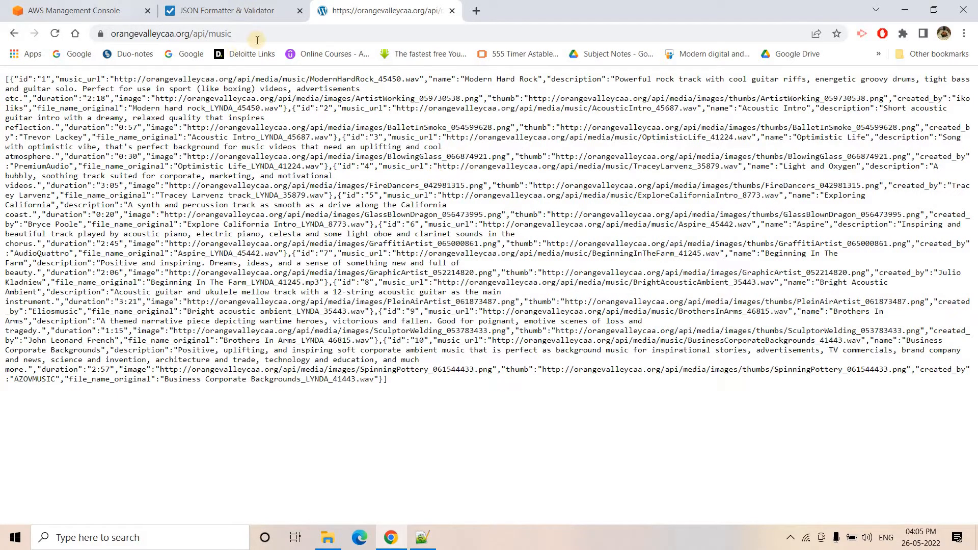
click(136, 32)
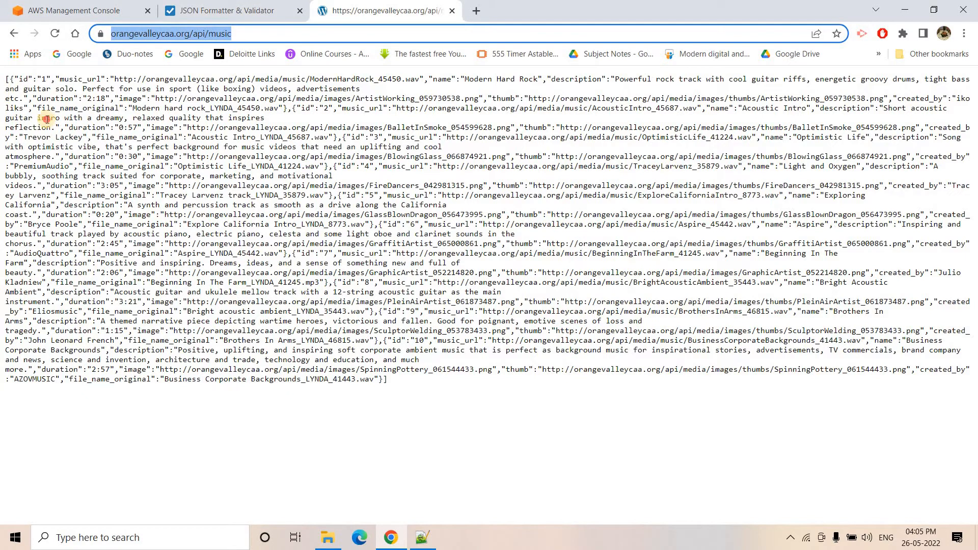
drag(5, 78, 64, 138)
drag(544, 406, 530, 389)
click(530, 389)
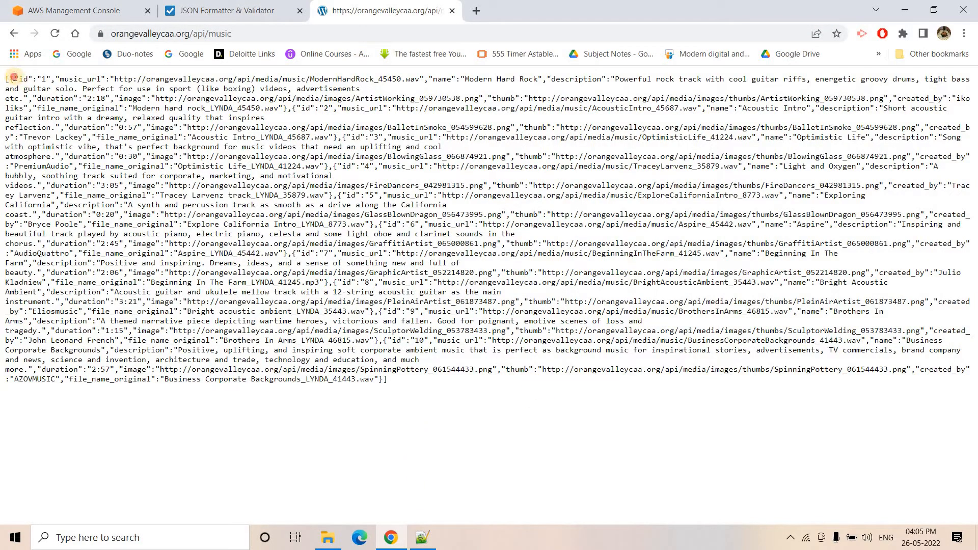
mouse_move(14, 78)
mouse_down()
mouse_move(240, 89)
mouse_move(230, 104)
mouse_move(329, 104)
mouse_move(293, 118)
mouse_move(288, 108)
mouse_move(11, 80)
mouse_up()
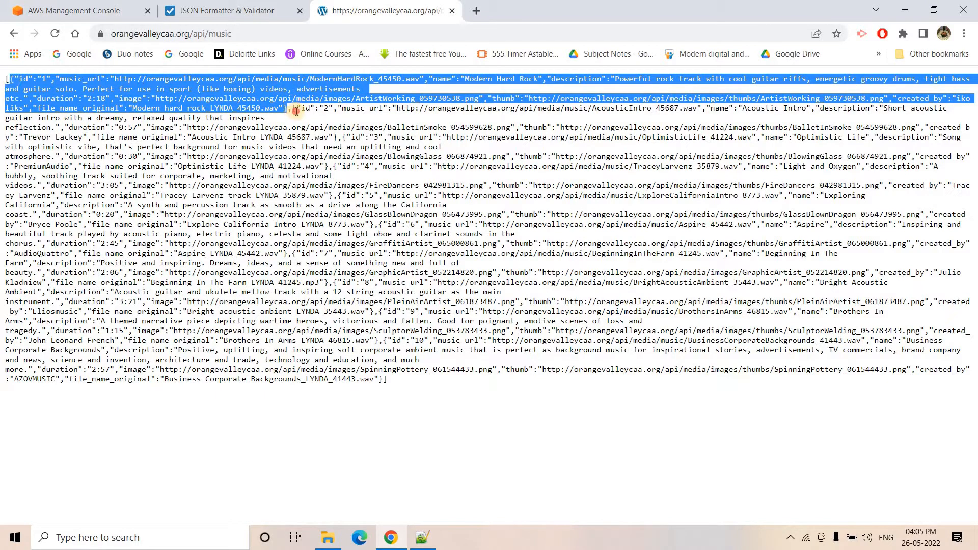
drag(293, 108, 314, 127)
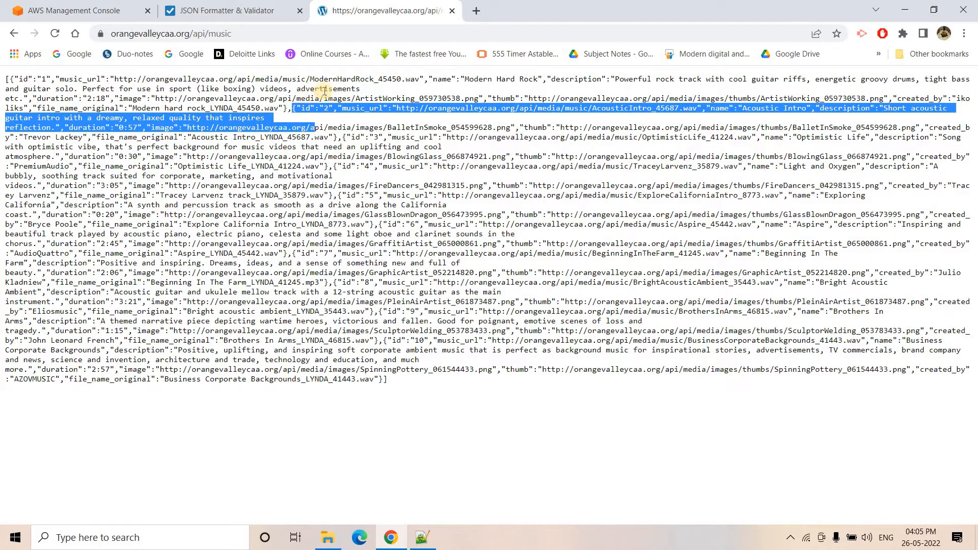
click(434, 546)
drag(362, 129, 30, 130)
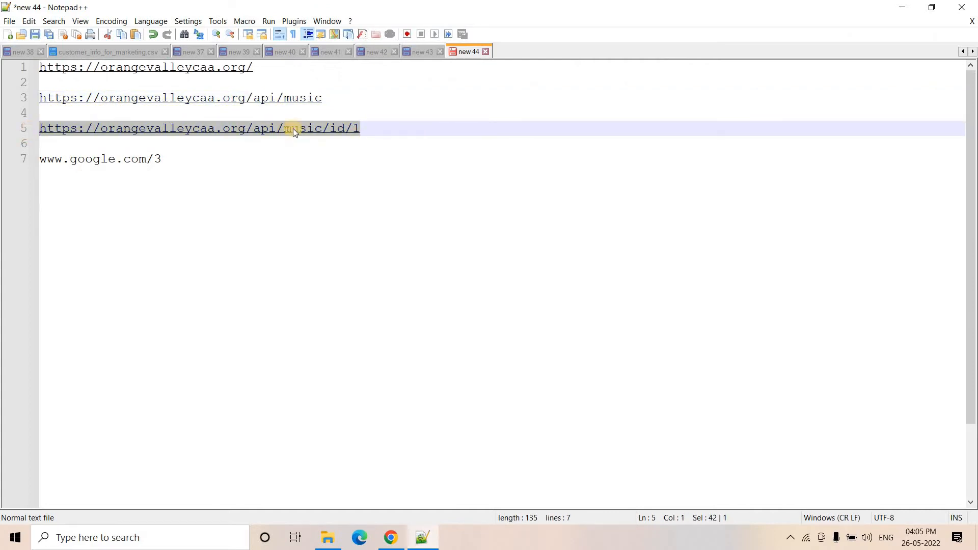
key(alt+Tab)
click(313, 36)
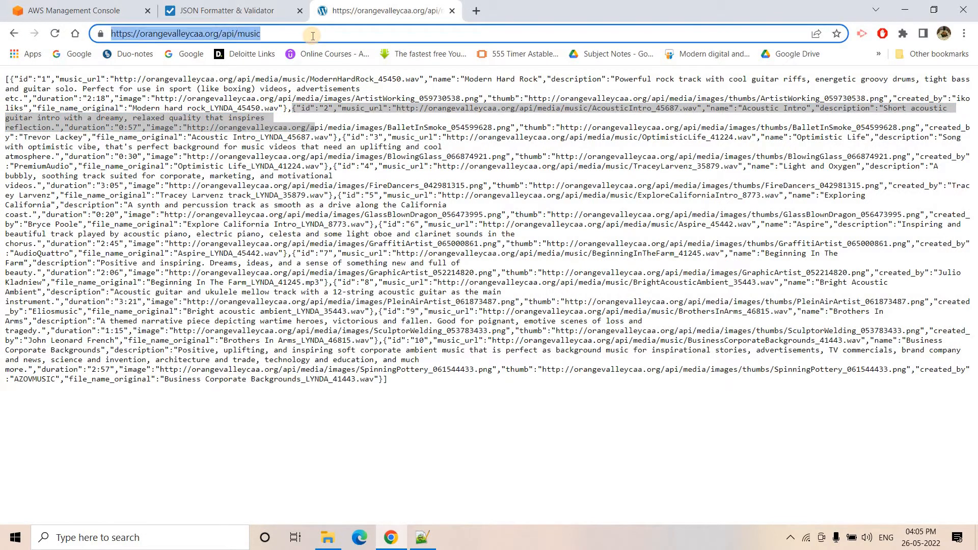
text(https://orangevalleycaa.org/api/music/id/1)
key(Return)
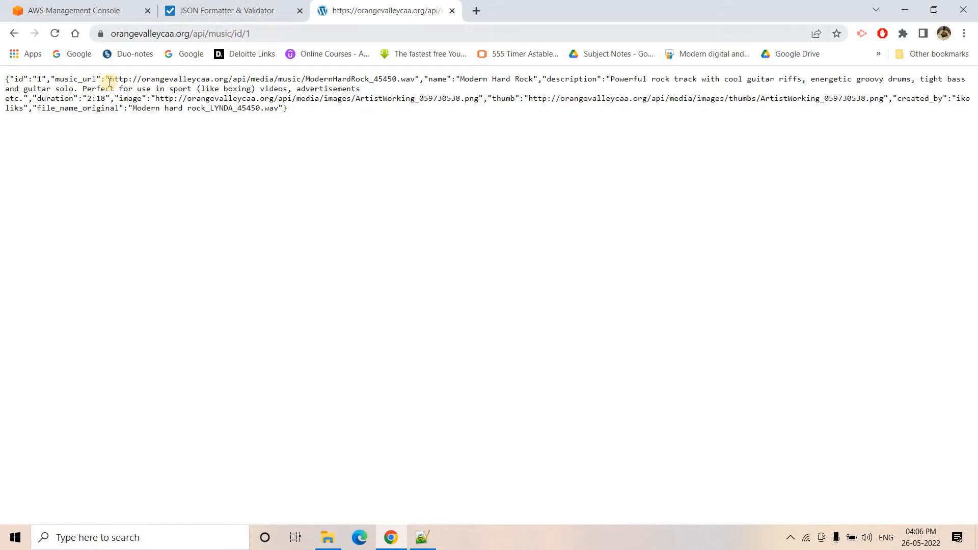
- Highlight the whole single-track response and zoom in on the page to make the JSON readable
key(ctrl+a)
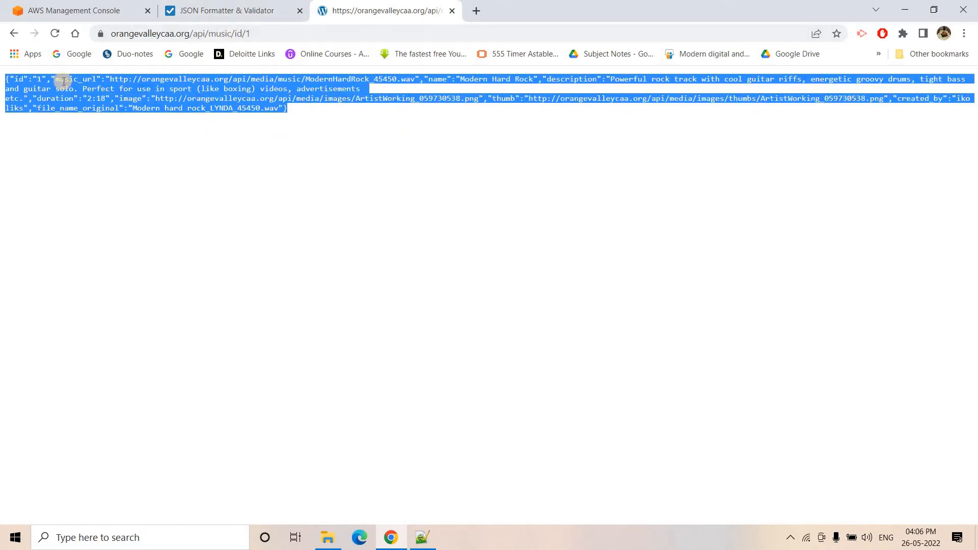
key(ctrl+plus)
key(ctrl+plus)
key(ctrl+plus)
key(ctrl+plus)
key(ctrl+plus)
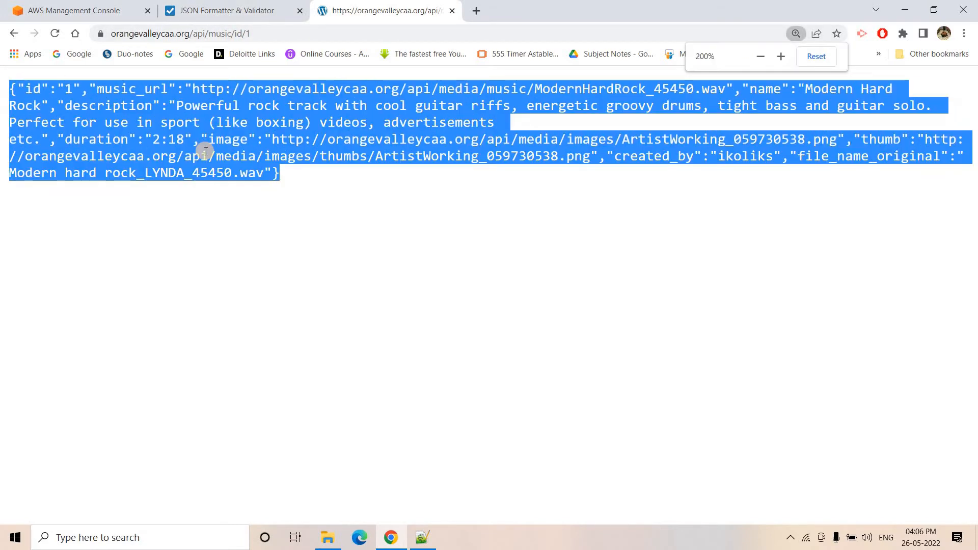
click(360, 151)
- Change the track id in the API address from 1 to 2 and request it
click(278, 34)
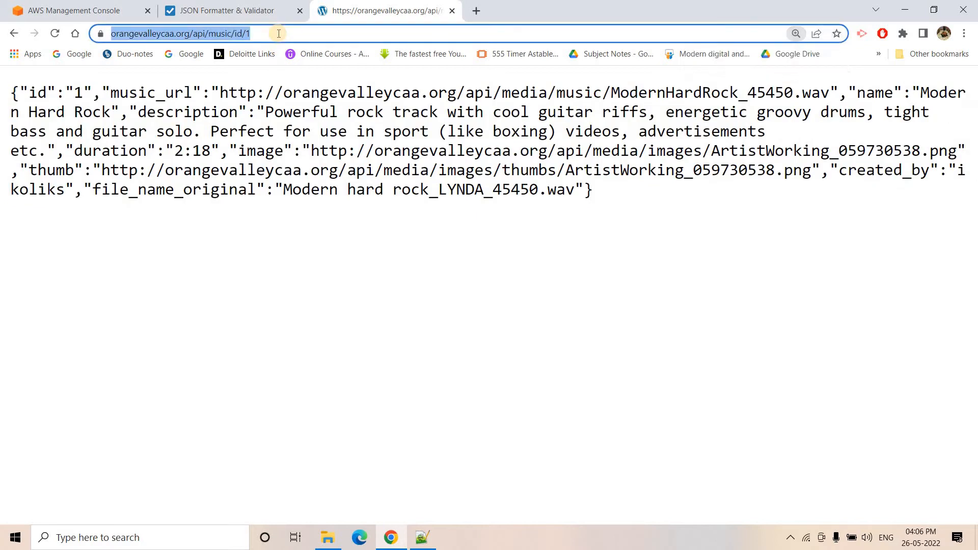
click(279, 34)
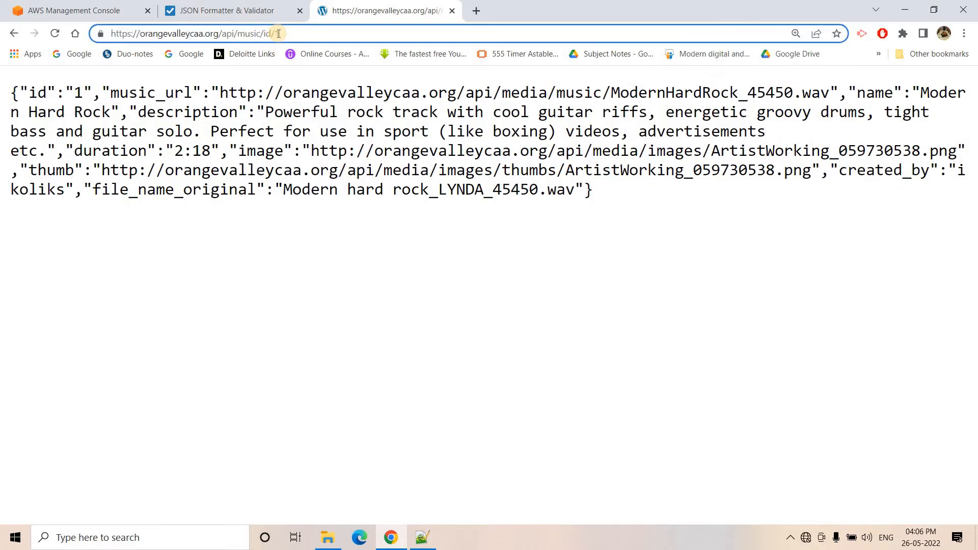
key(BackSpace)
text(2)
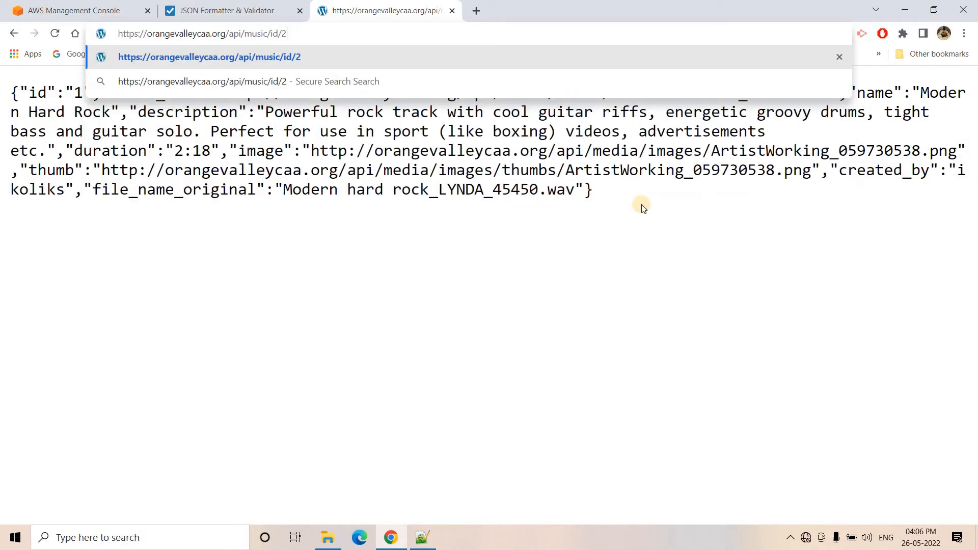
key(Return)
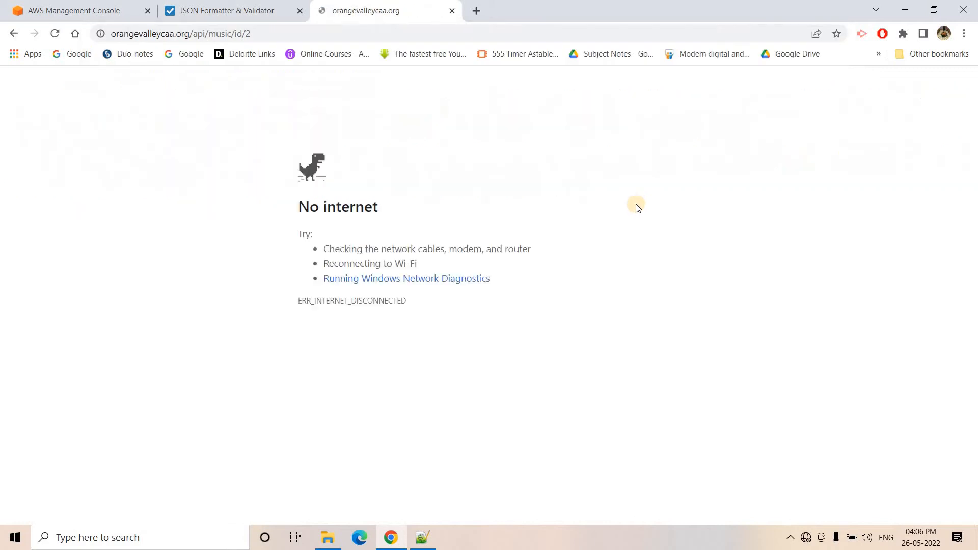
- Check the available Wi-Fi networks and load the orangevalleycaa.org/api/music/id/2 address again
click(807, 541)
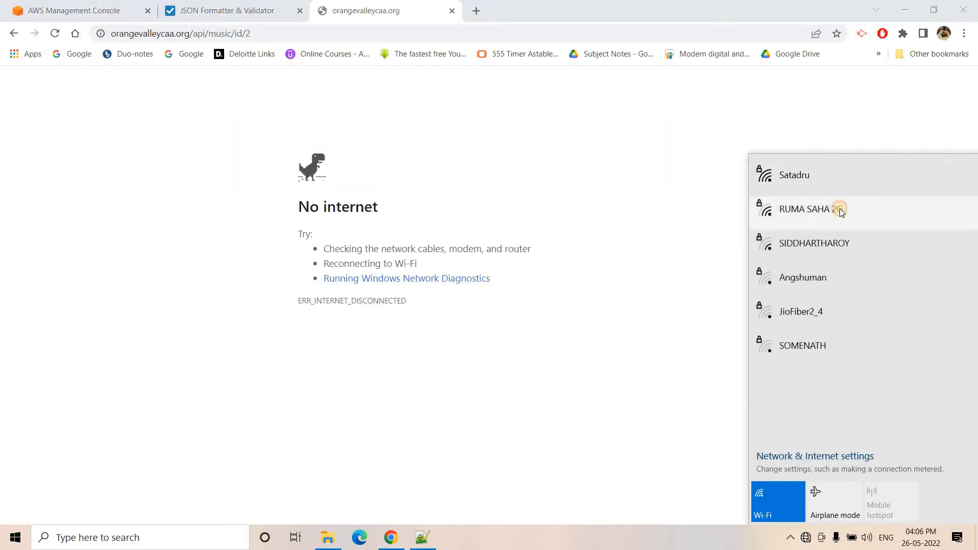
click(399, 34)
click(401, 34)
key(Return)
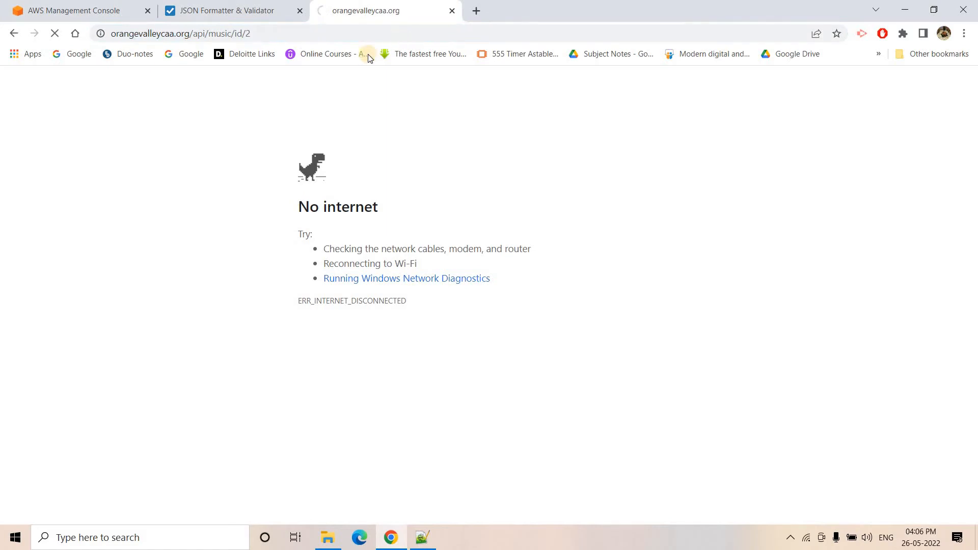
drag(432, 203, 579, 196)
click(31, 96)
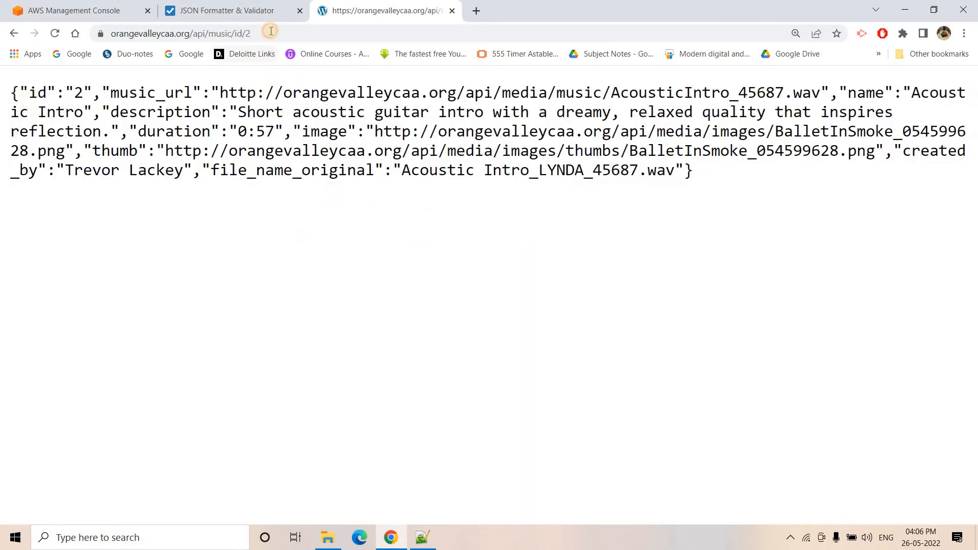
- Change the track id in the API address to 3, load it and highlight parts of the returned record
click(309, 35)
double_click(310, 37)
key(BackSpace)
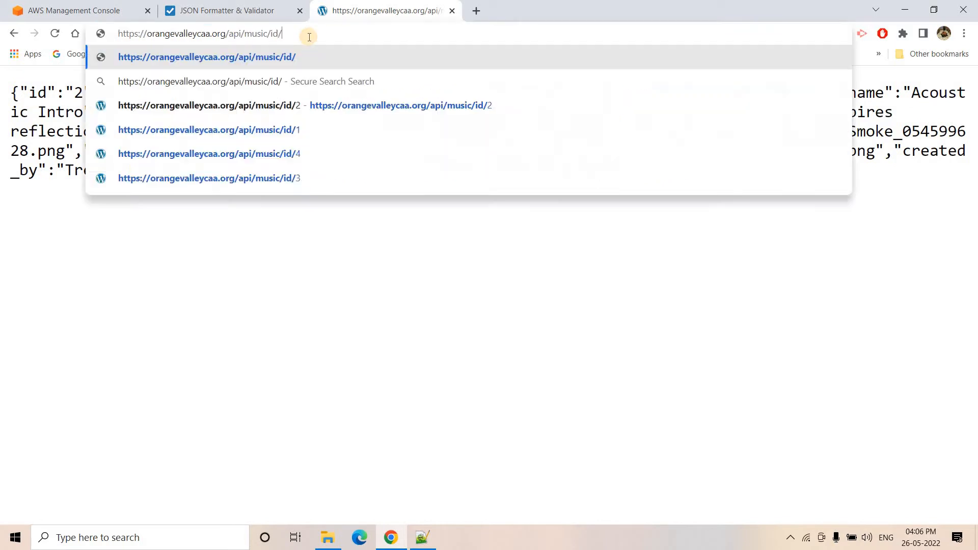
text(3)
key(Return)
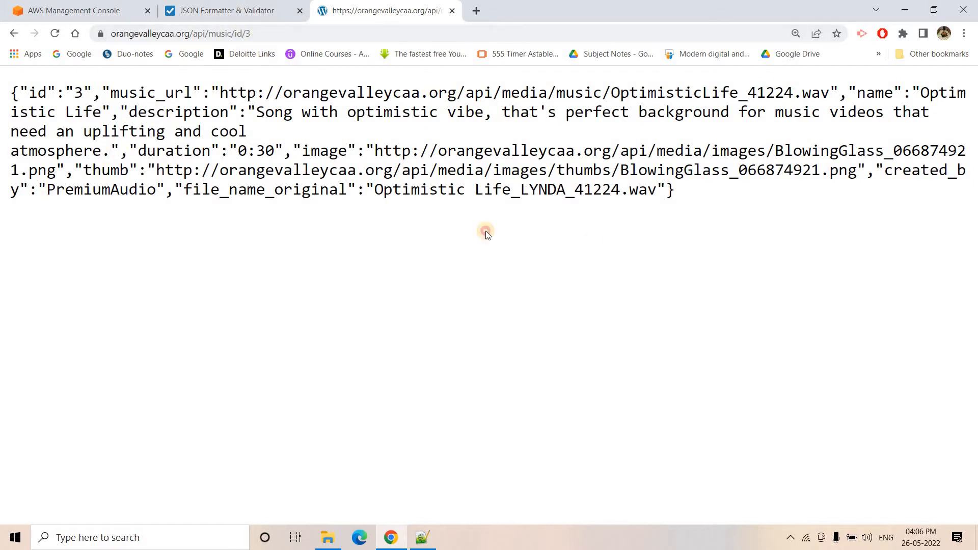
key(ctrl+a)
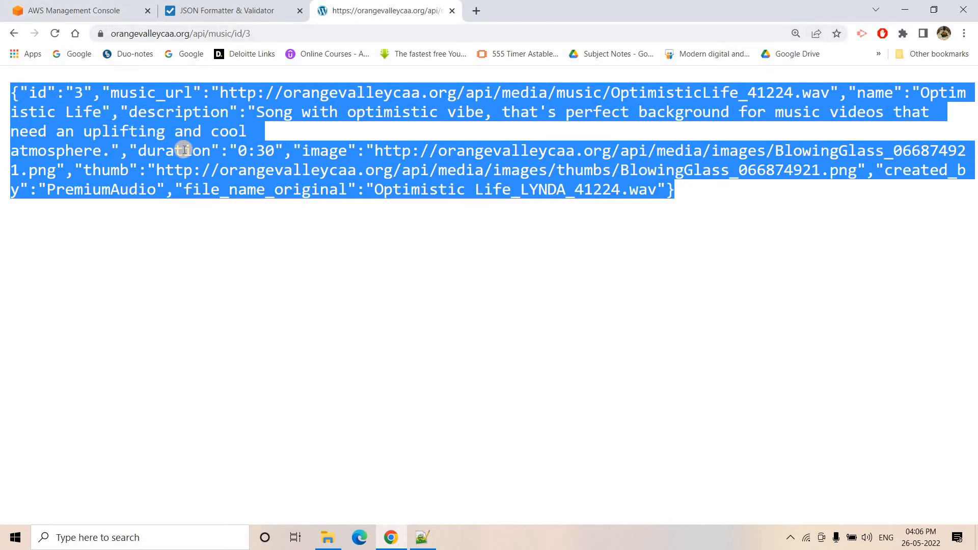
click(17, 111)
drag(21, 93, 378, 114)
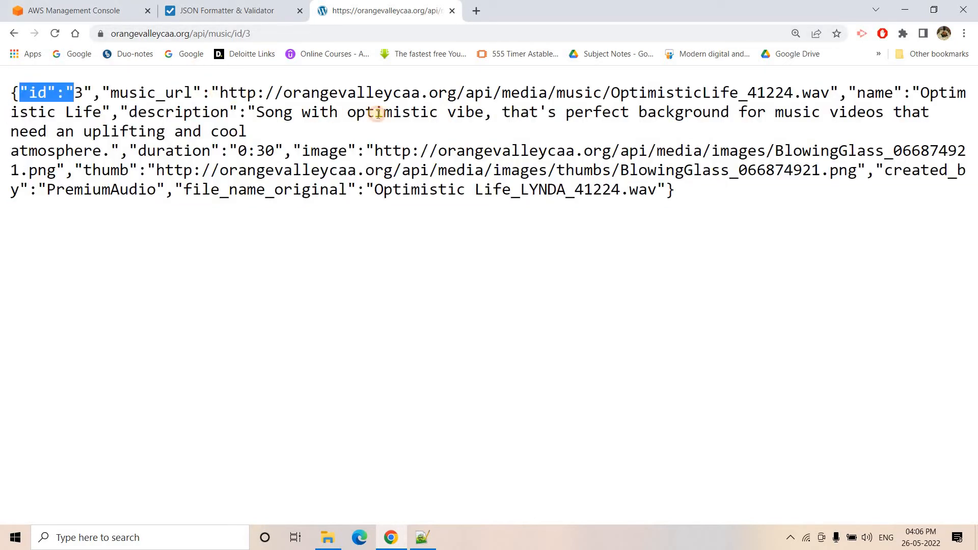
click(378, 114)
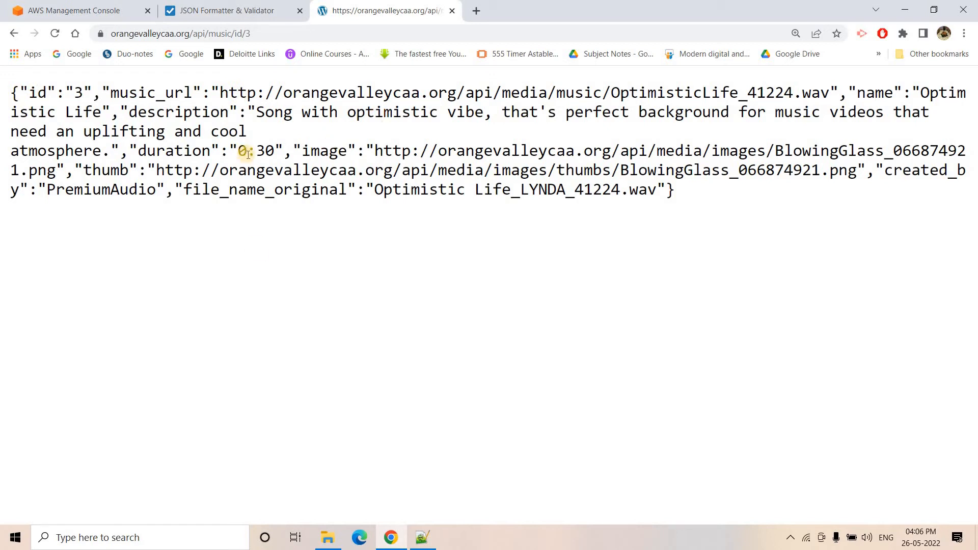
- Switch to the AWS Management Console, open API Gateway and start building a new public REST API
click(49, 6)
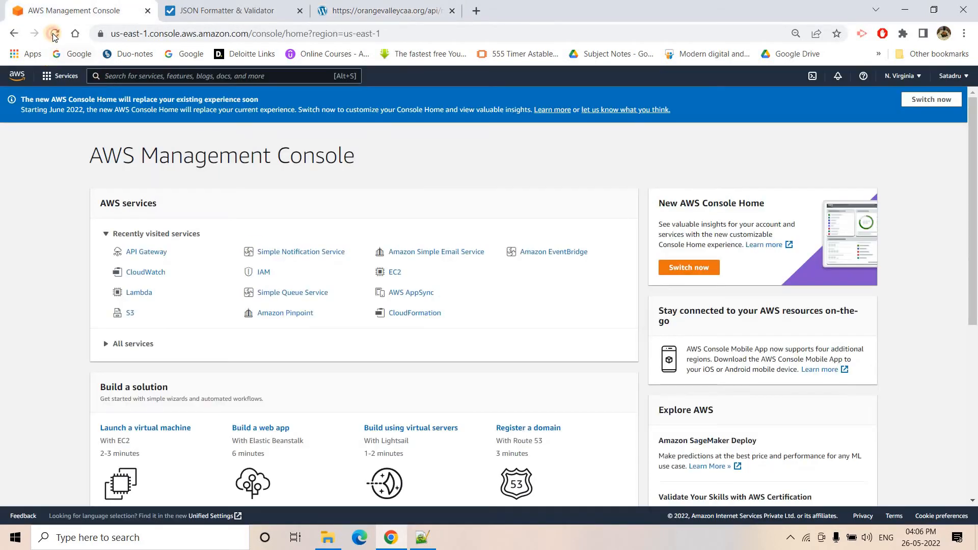
click(55, 35)
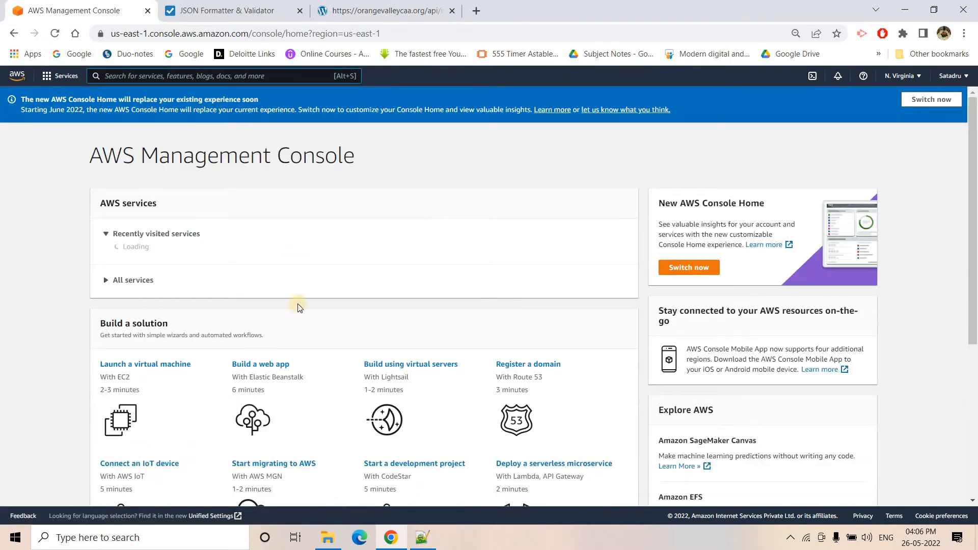
click(137, 252)
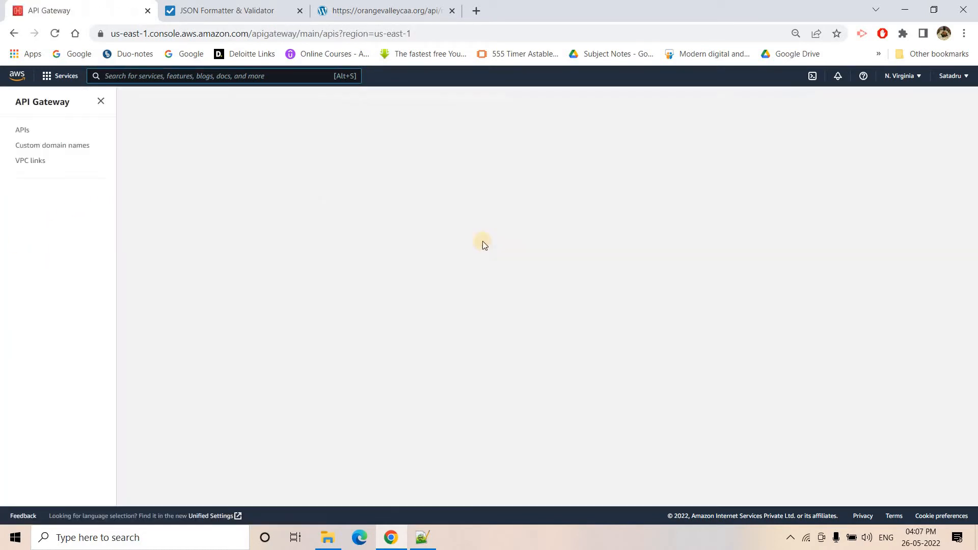
click(925, 111)
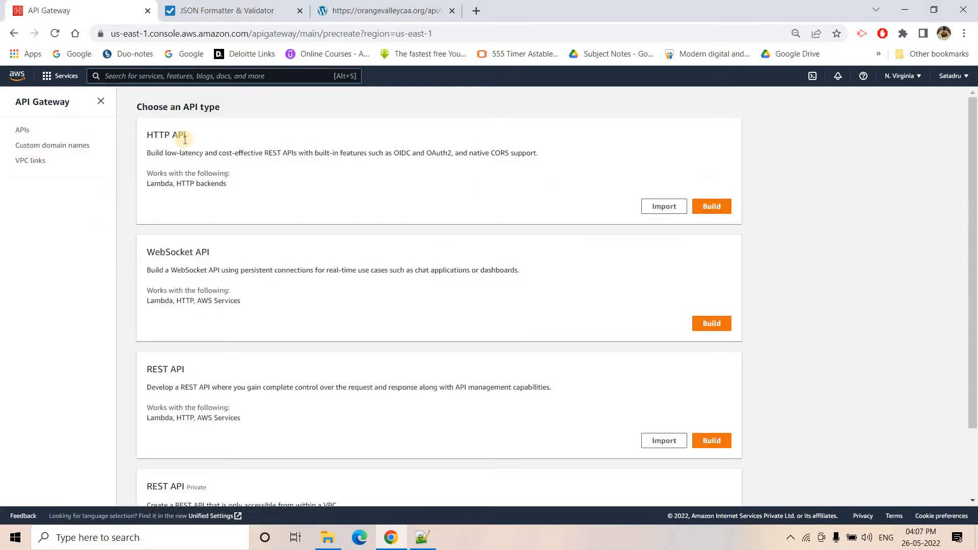
scroll(212, 247, down, 1)
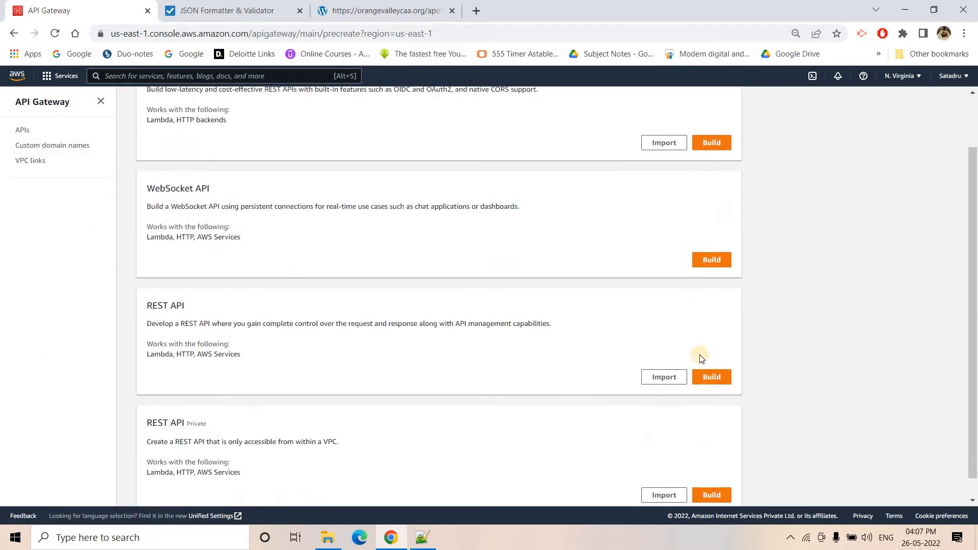
click(711, 377)
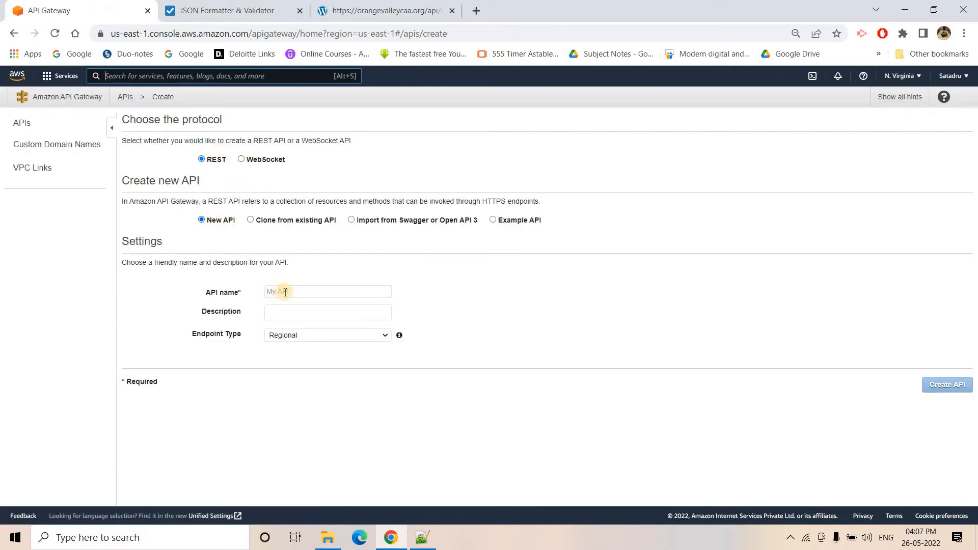
- Name the new REST API dynamicresourcepathtesting and create it with the Regional endpoint type
click(286, 293)
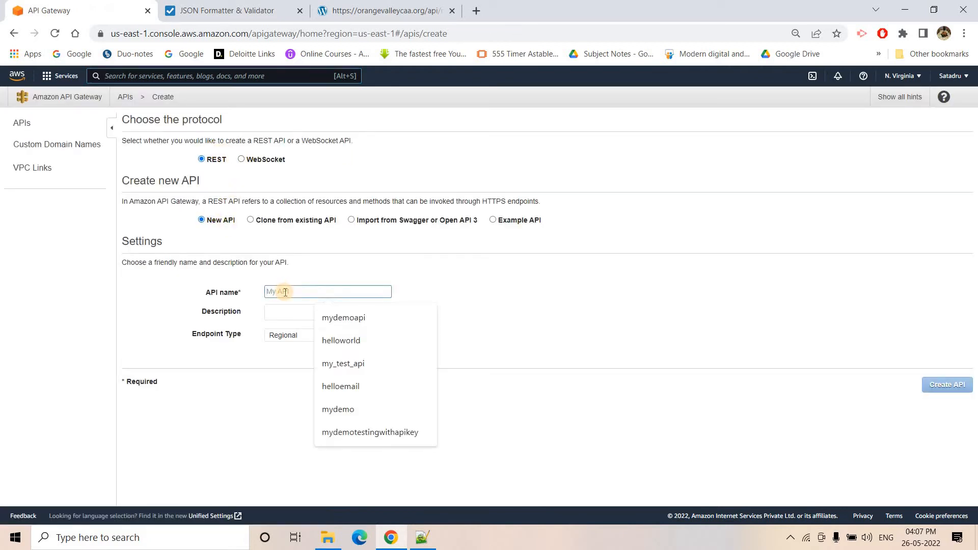
text(dynam)
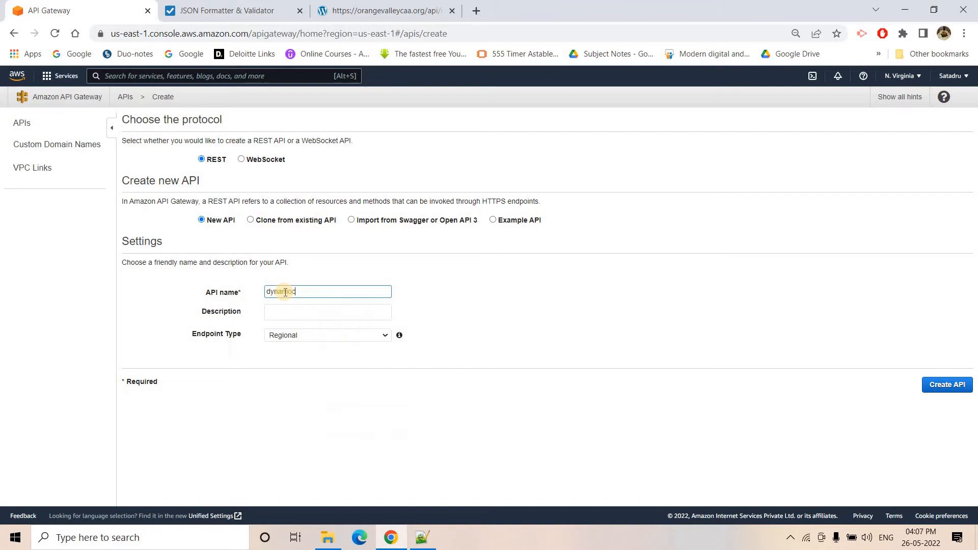
text(ic)
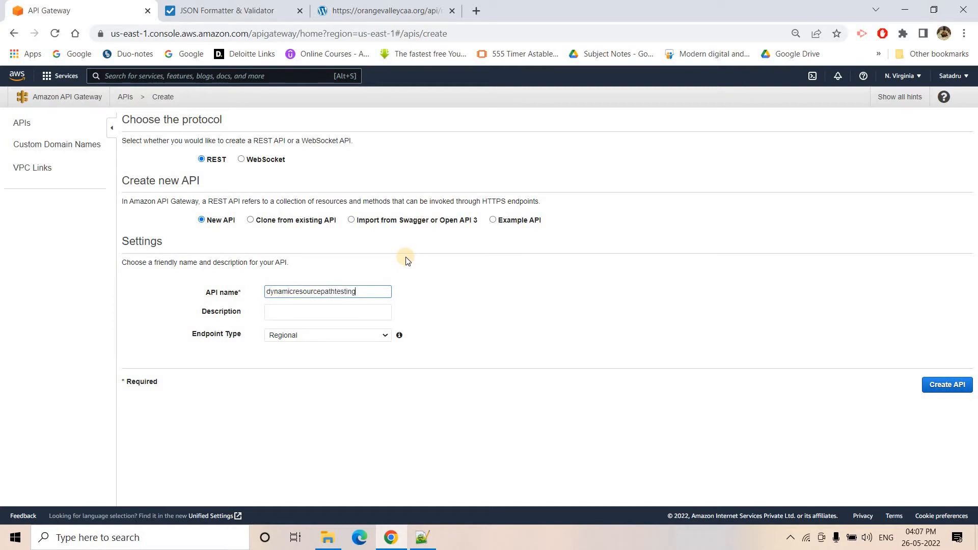
click(936, 391)
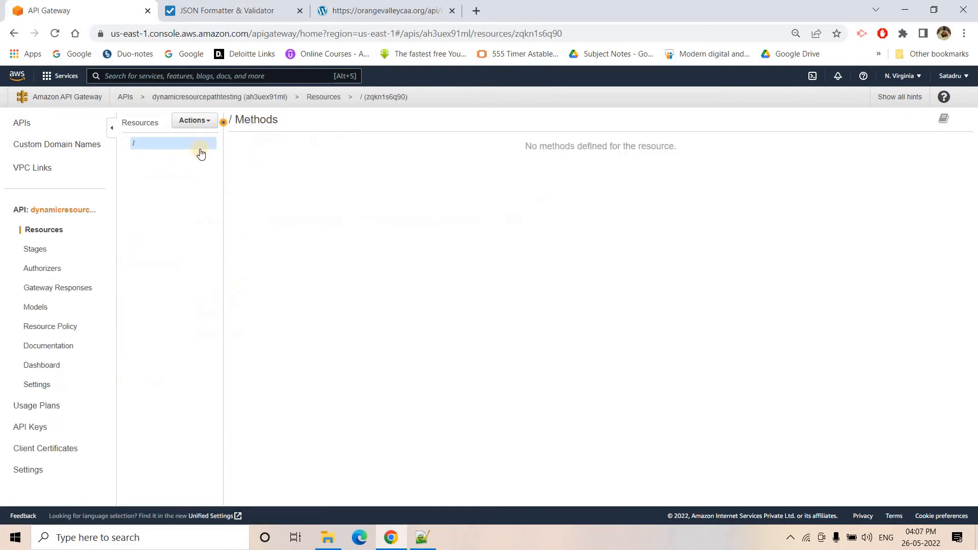
- Start a new child resource under the root and name it id
click(208, 129)
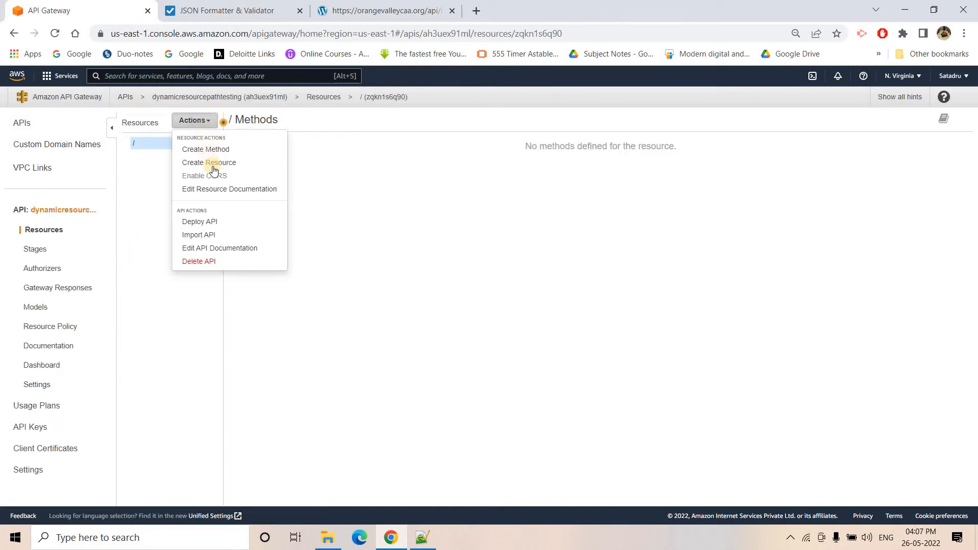
click(213, 165)
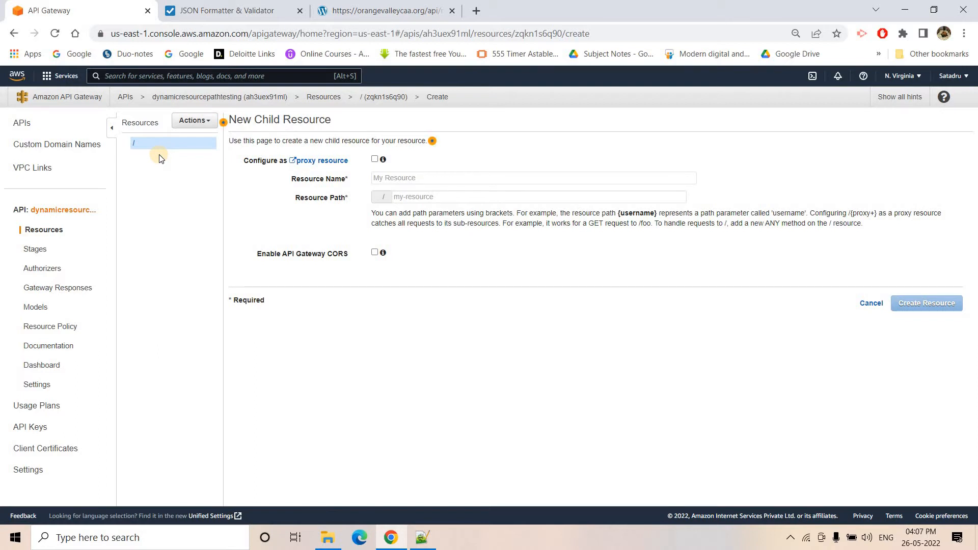
click(417, 176)
text(id)
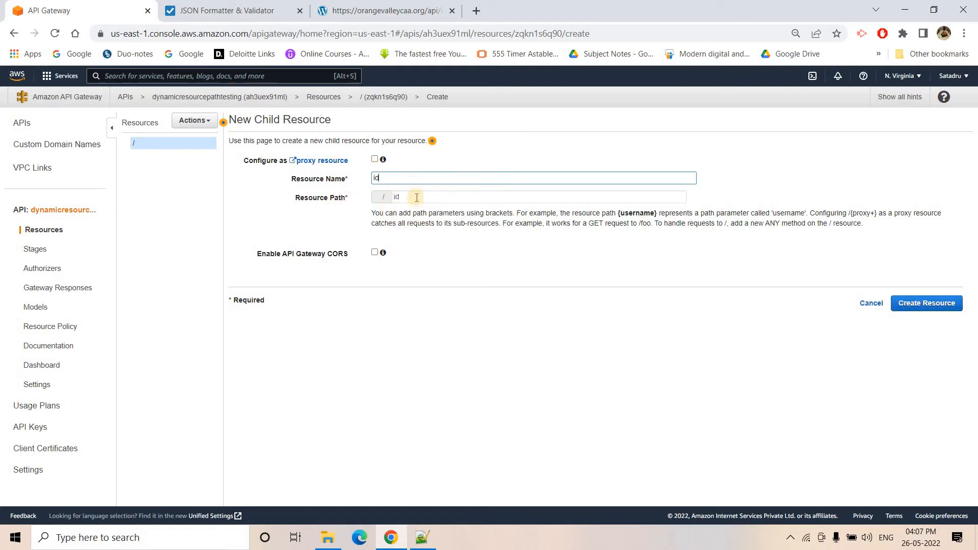
click(409, 196)
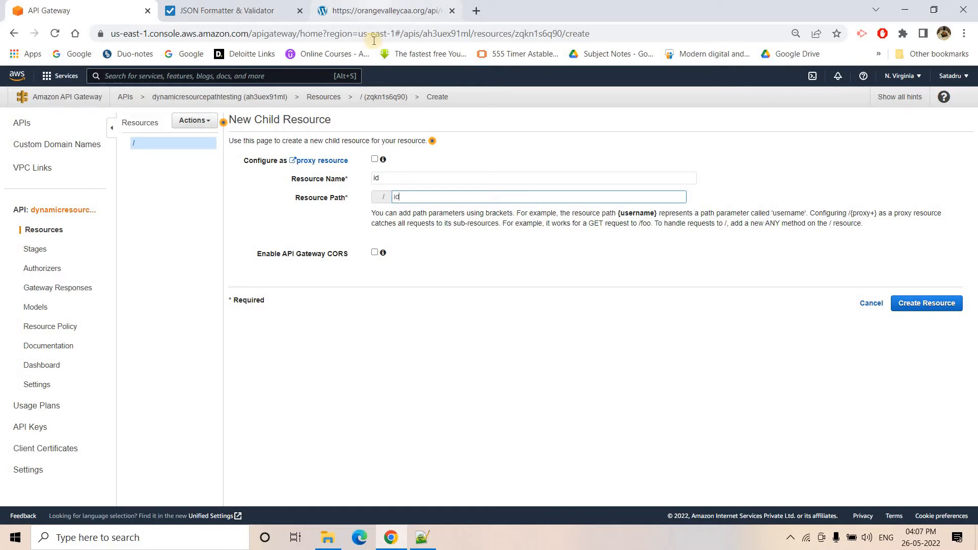
- Examine the id segment and track number in the orangevalleycaa.org music address, comparing it with the new resource's path
click(250, 33)
double_click(276, 35)
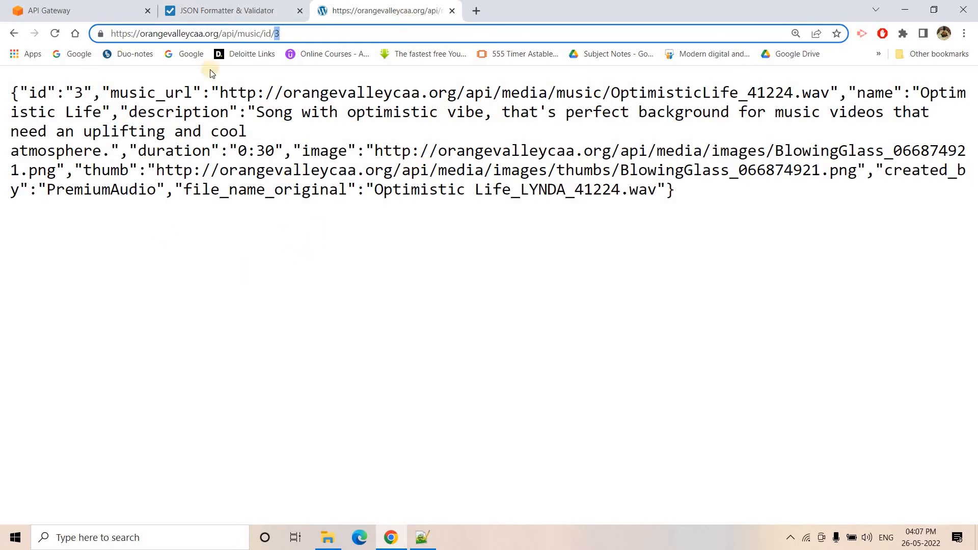
drag(305, 34, 22, 29)
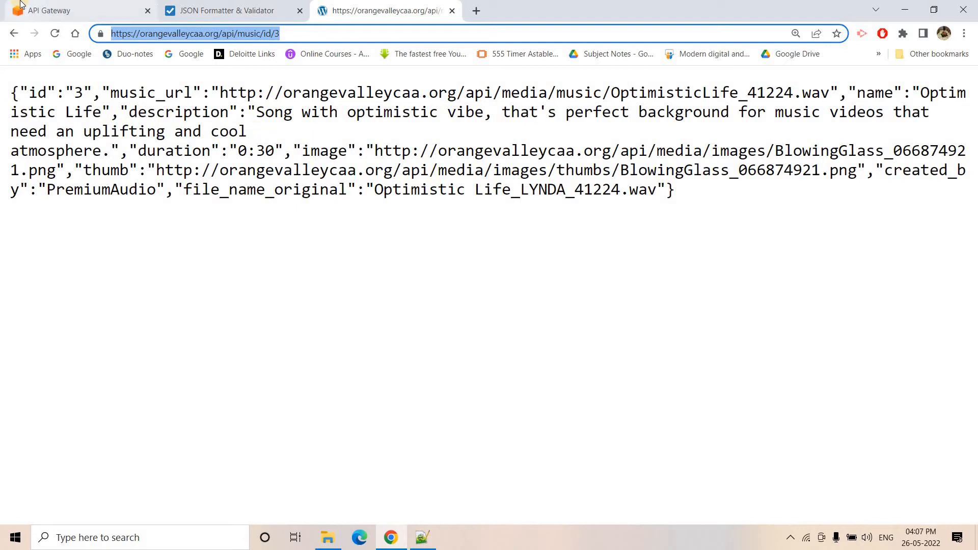
click(71, 10)
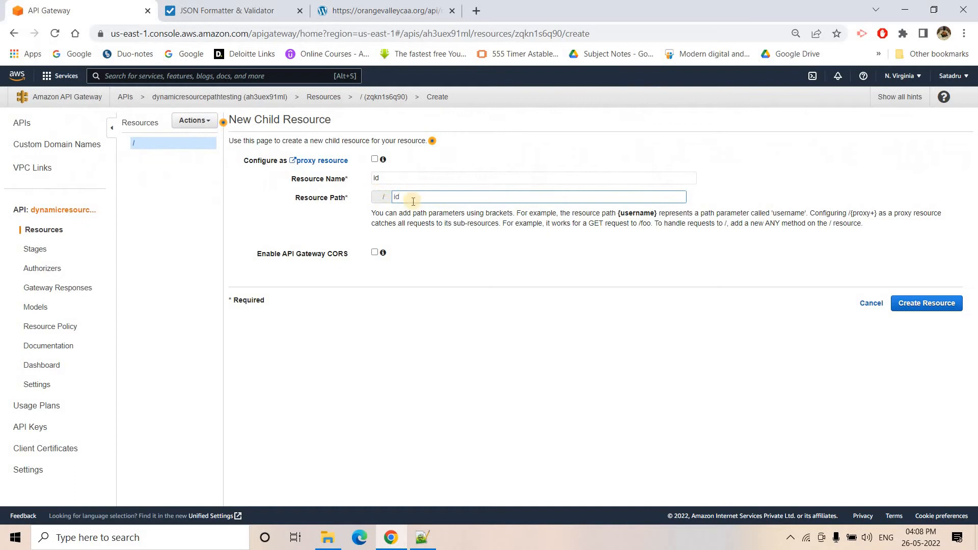
click(352, 11)
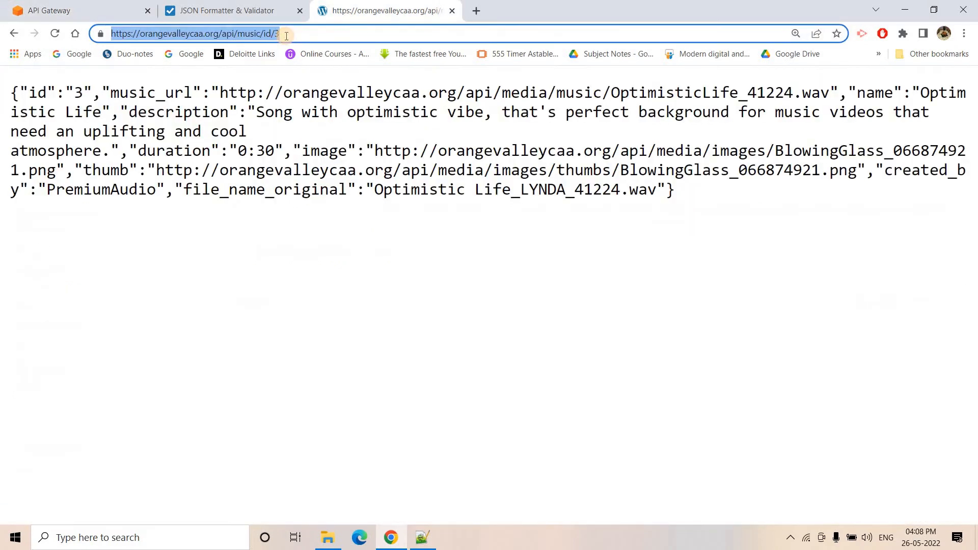
click(286, 35)
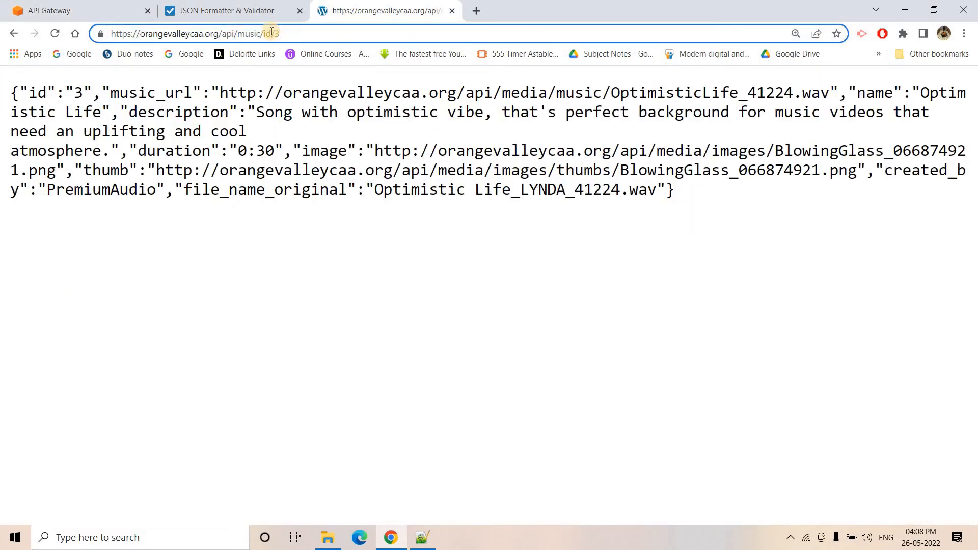
click(70, 7)
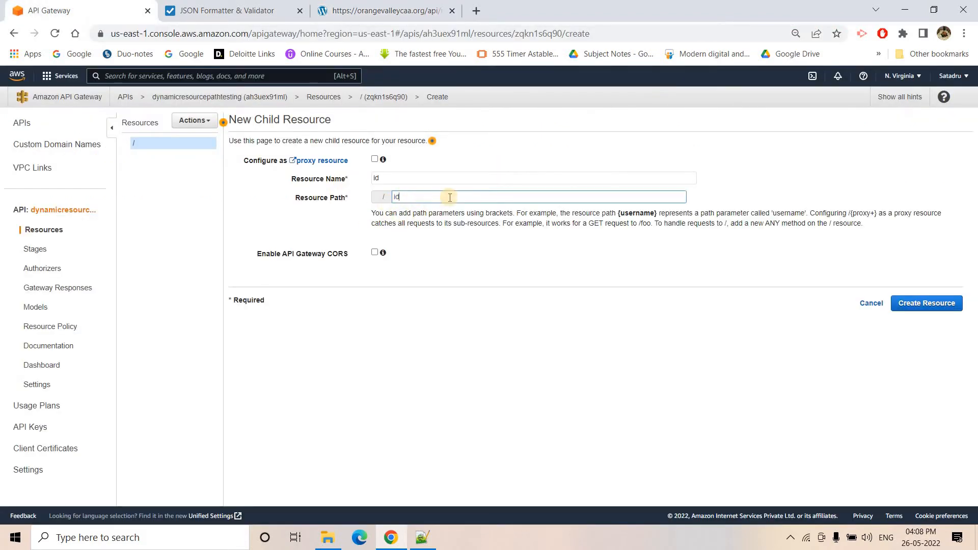
- Highlight the path parameter hint, change the resource path to {id} and create the resource
drag(373, 214, 487, 214)
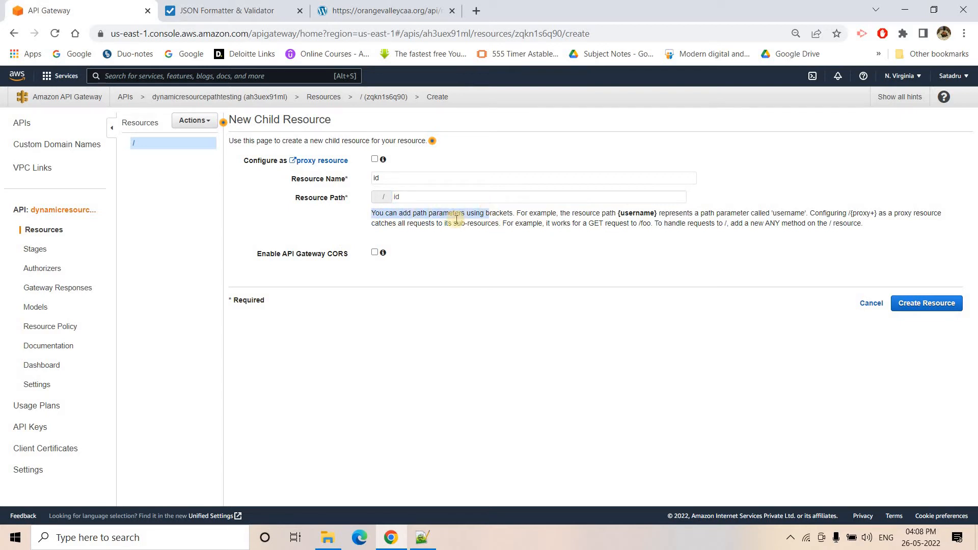
click(500, 214)
click(429, 193)
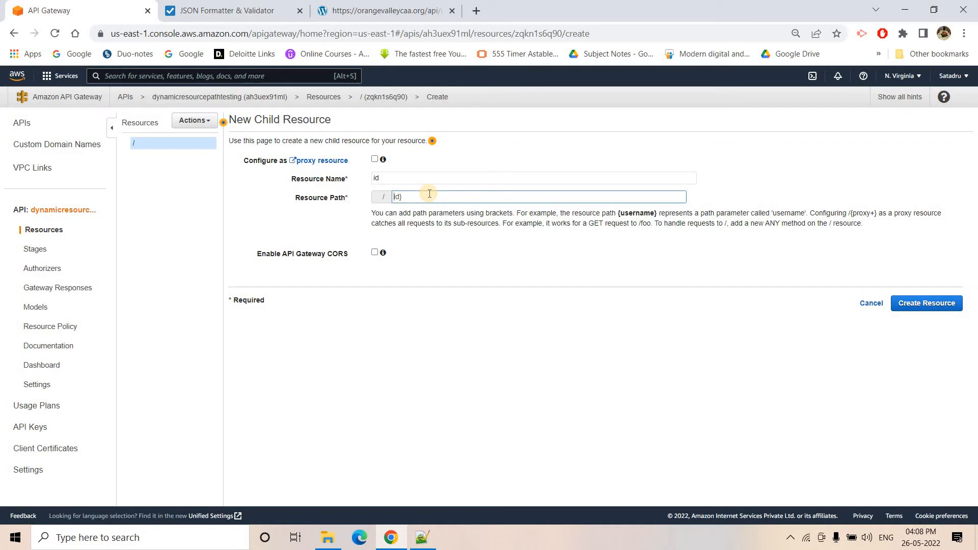
text(})
click(395, 197)
text({)
click(955, 308)
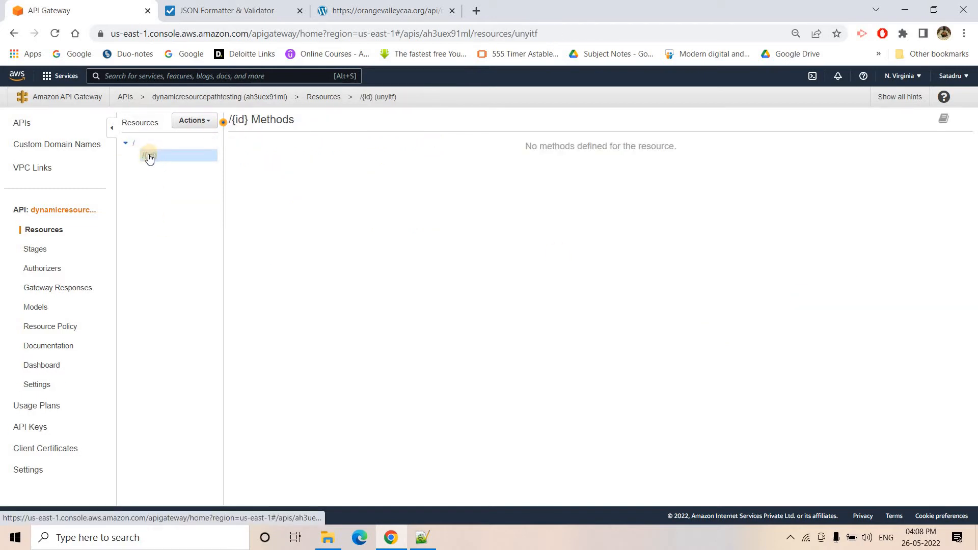
- Add a GET method to the /{id} resource, highlighting the sample track response along the way
click(187, 127)
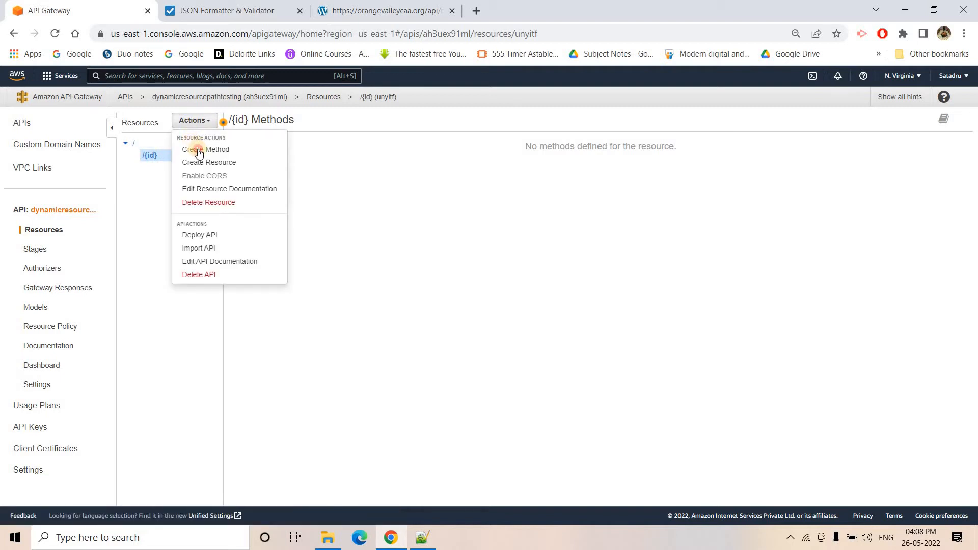
click(198, 154)
click(165, 168)
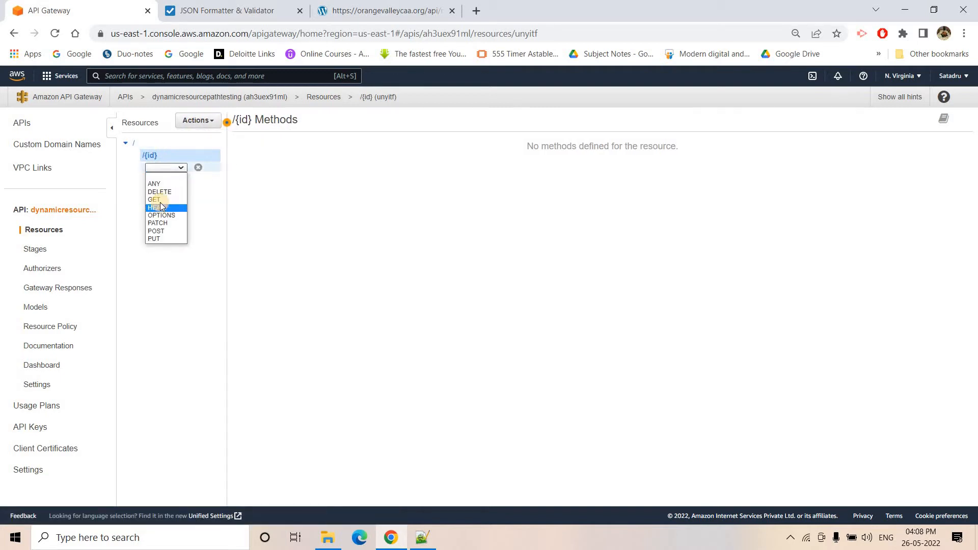
click(155, 199)
click(436, 4)
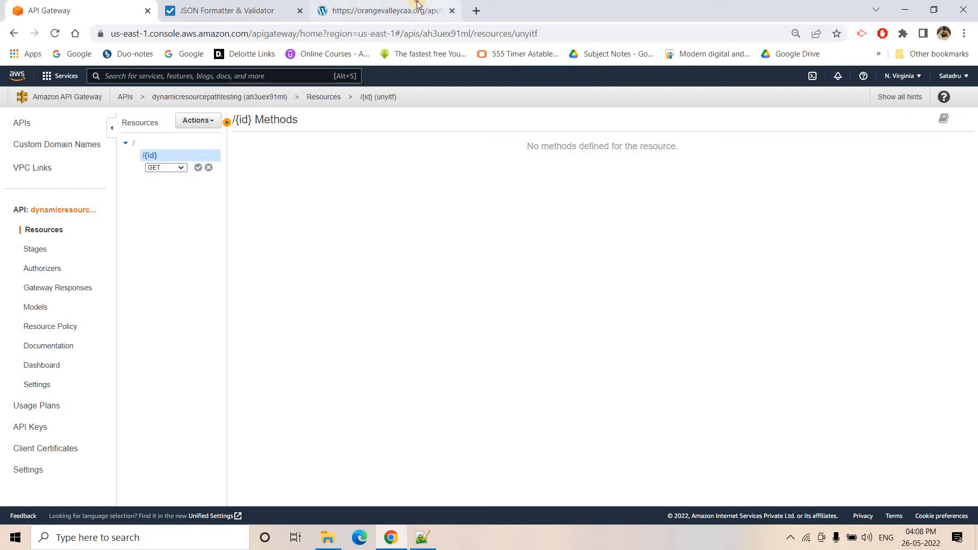
key(ctrl+a)
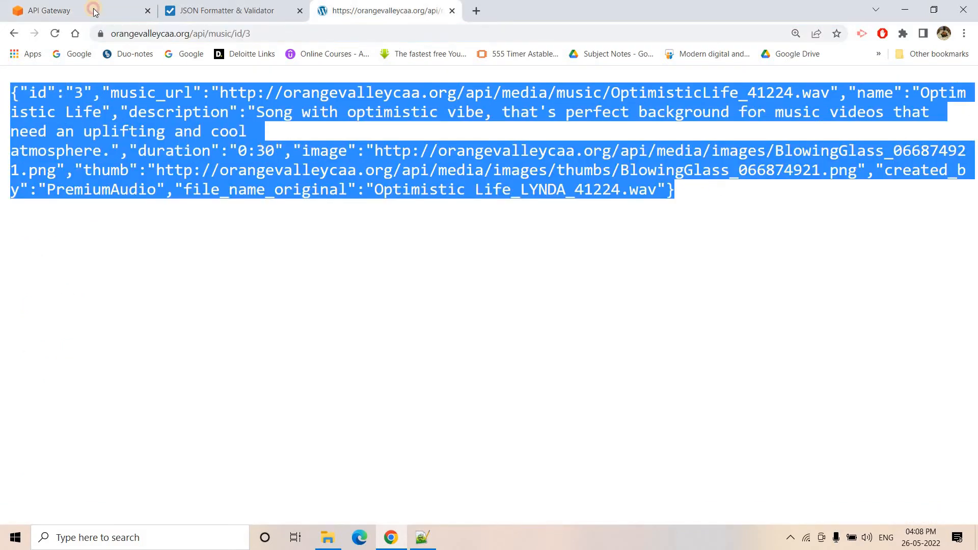
click(46, 10)
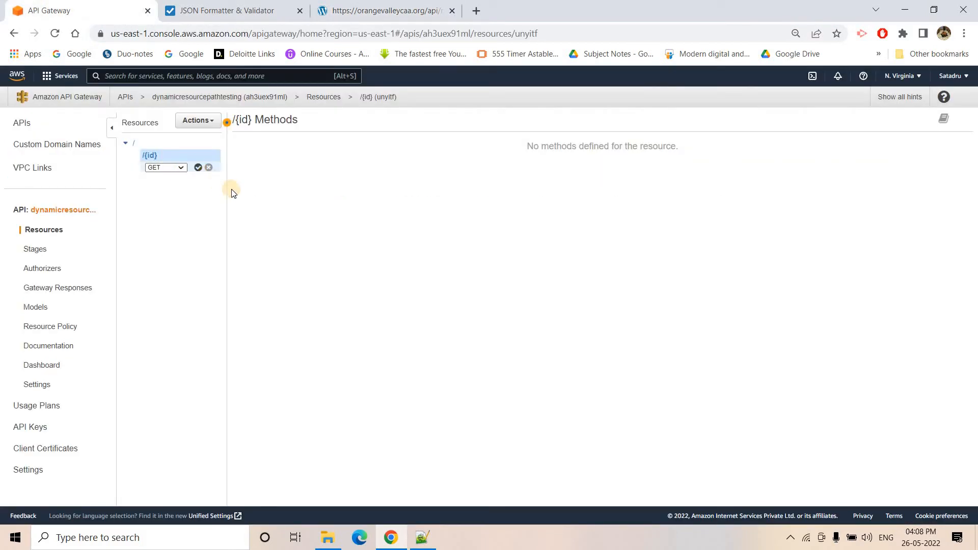
click(198, 168)
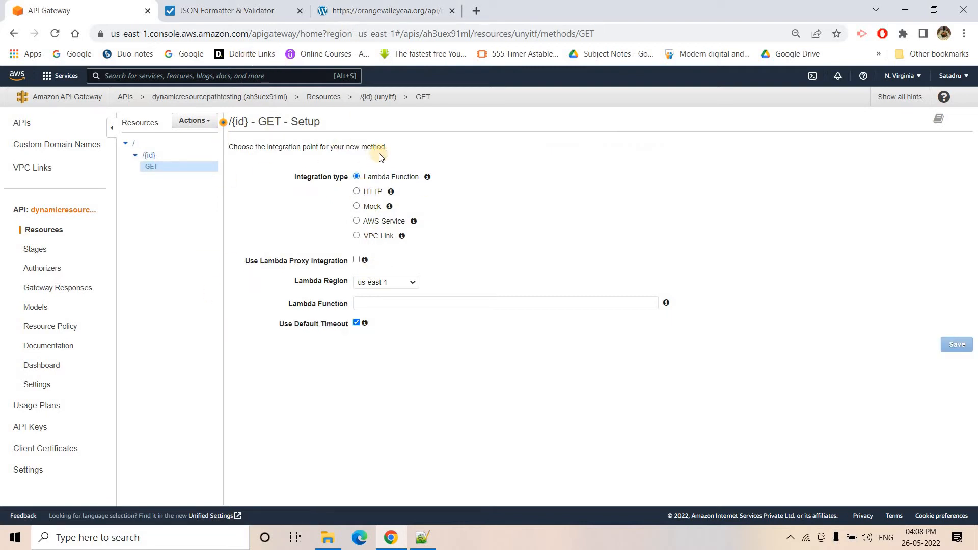
click(378, 13)
click(247, 33)
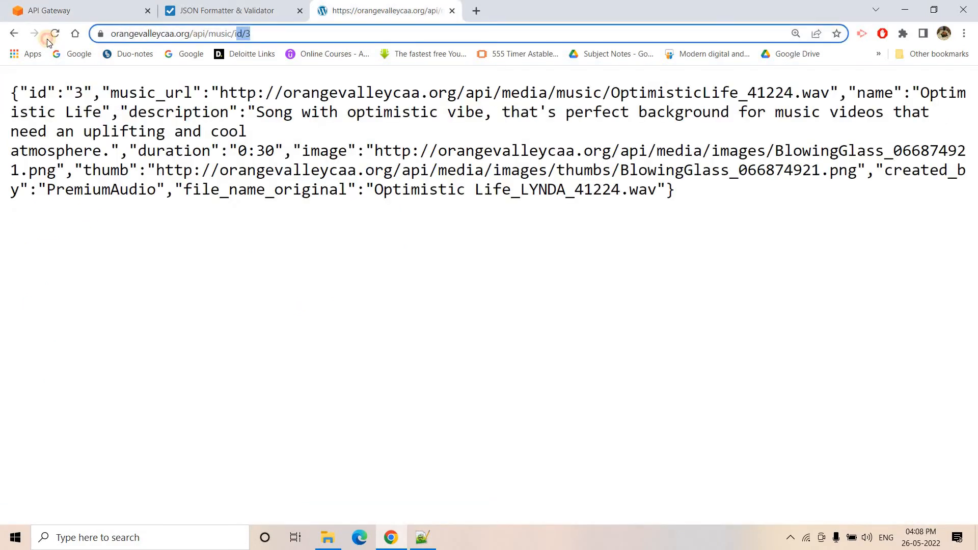
click(290, 34)
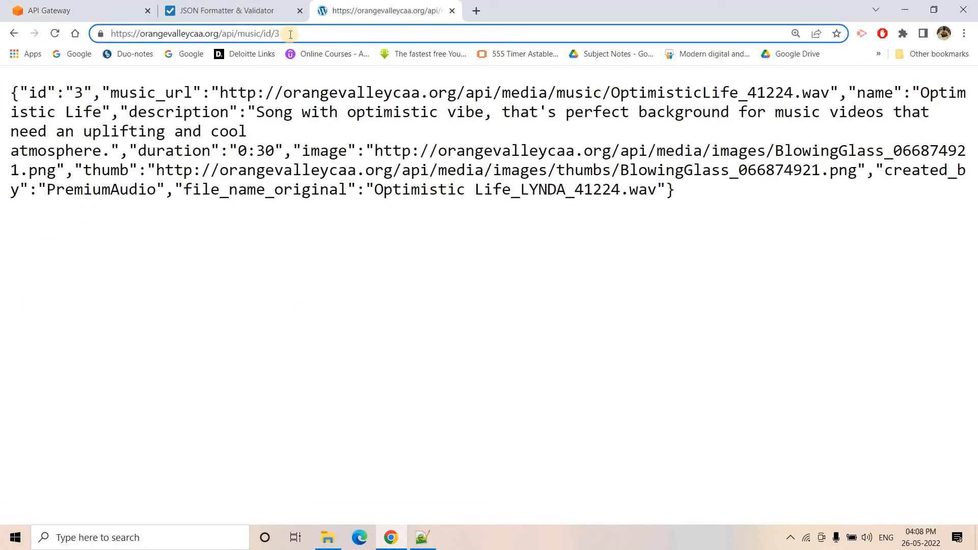
key(ctrl+a)
key(ctrl+c)
click(79, 5)
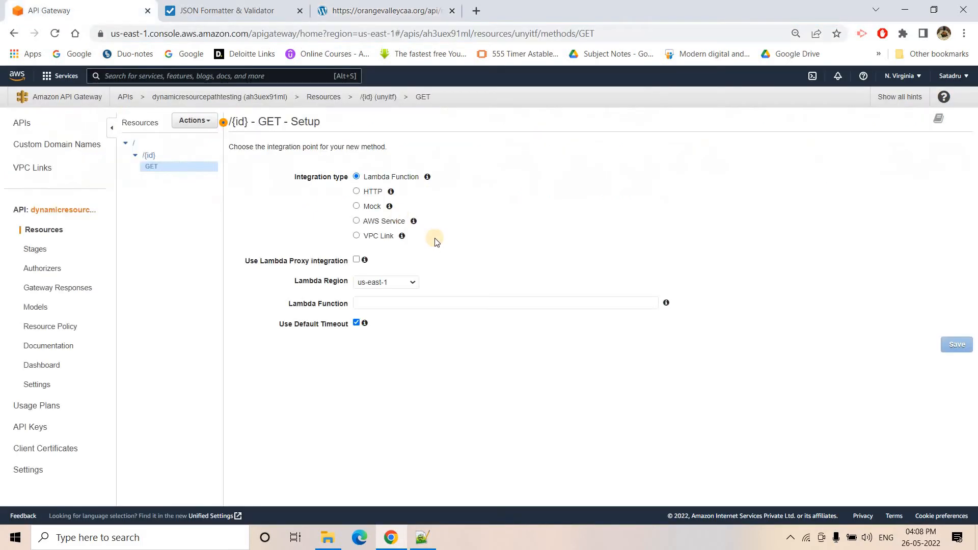
click(356, 191)
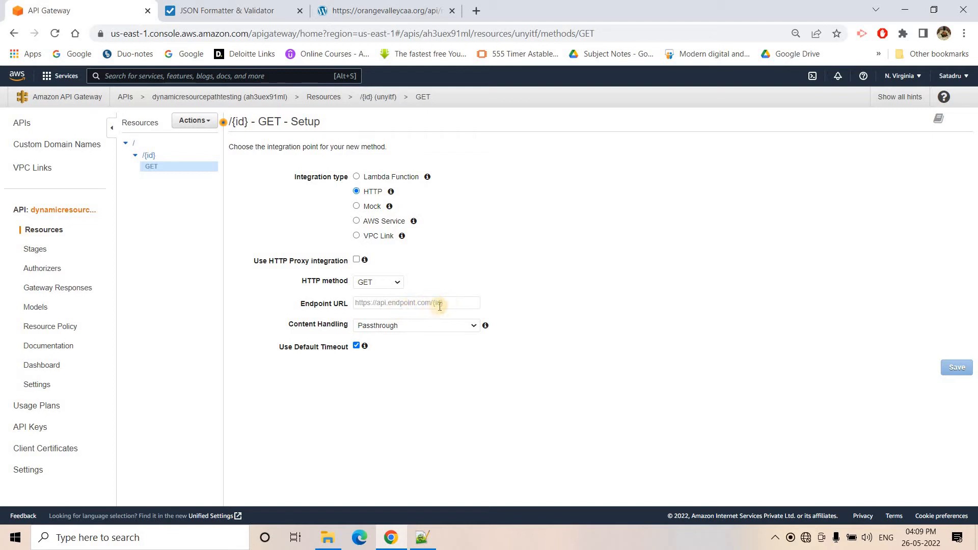
click(147, 156)
click(462, 303)
key(ctrl+v)
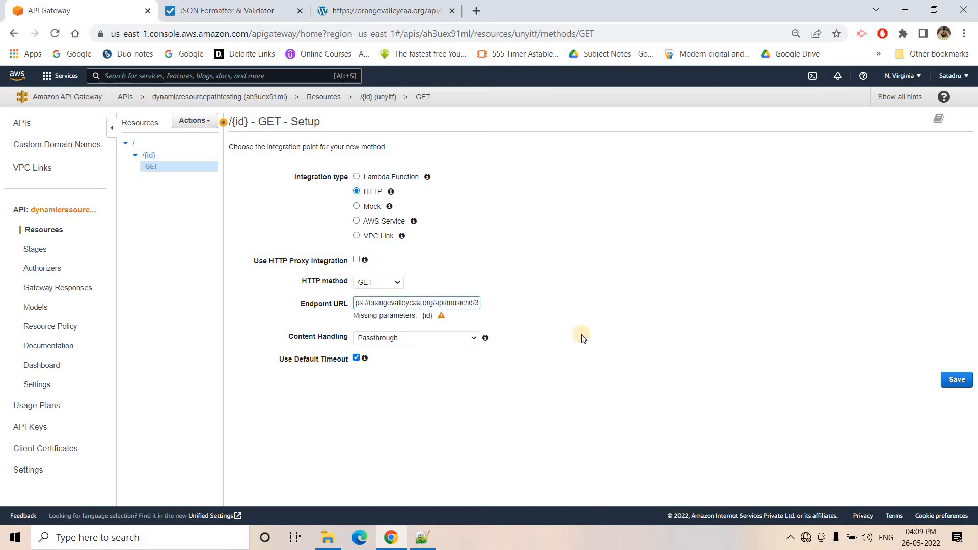
key(BackSpace)
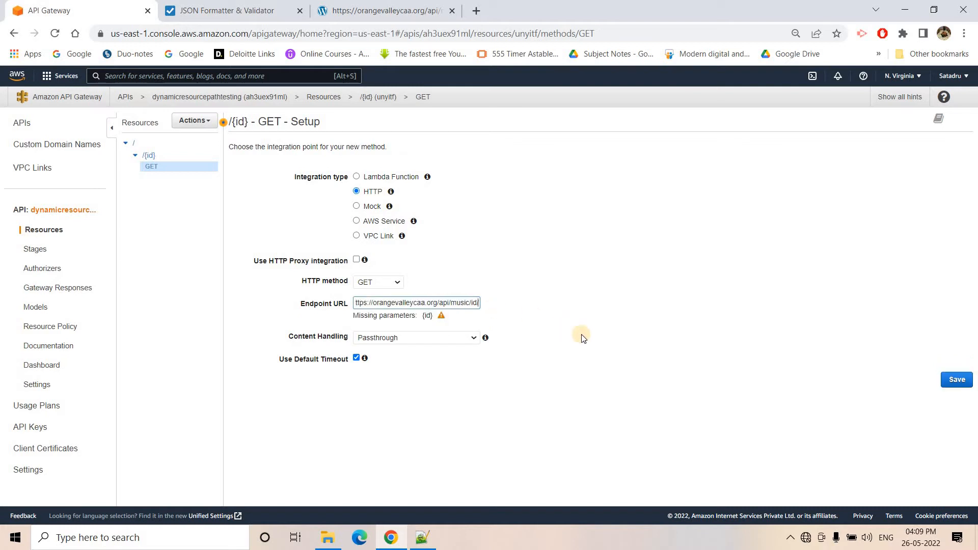
text({id})
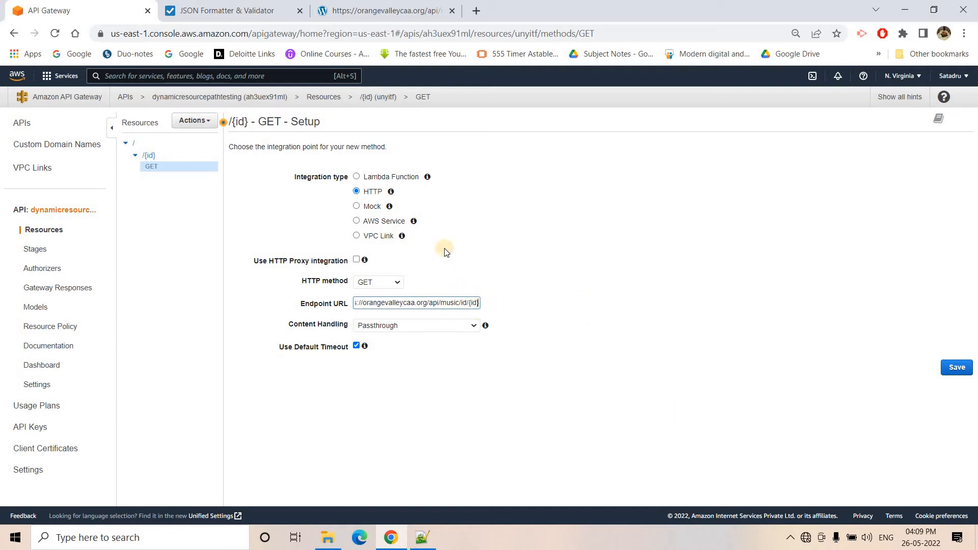
click(953, 377)
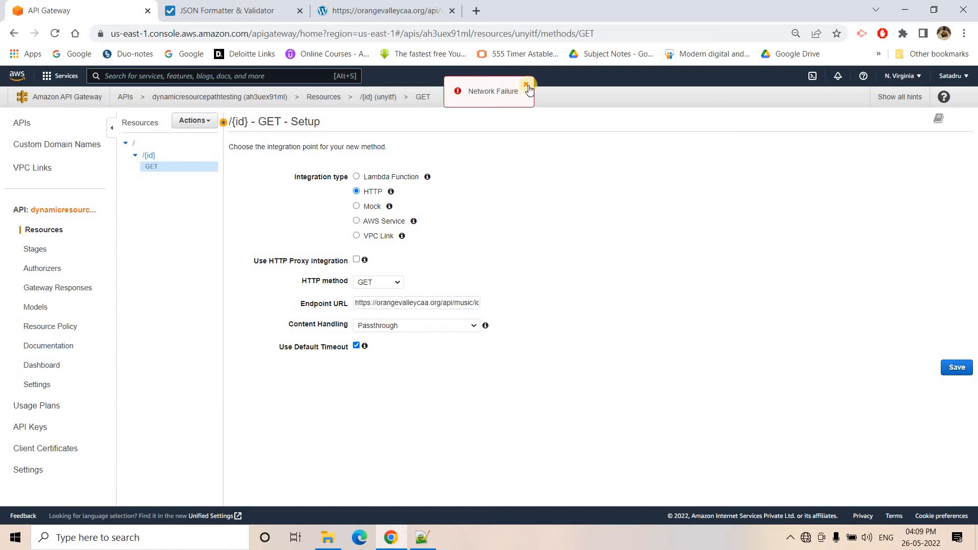
click(525, 84)
click(951, 368)
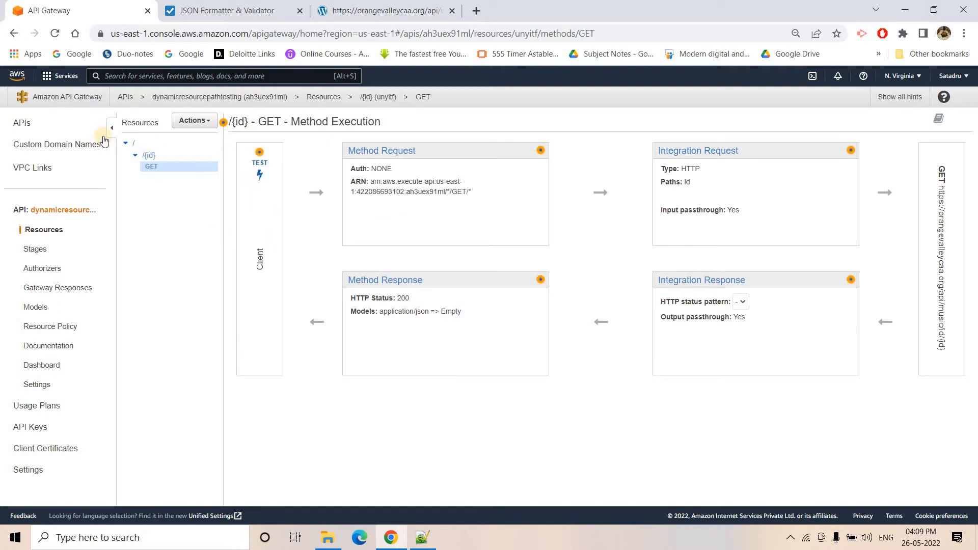
- Deploy the API to a new stage named dev
click(196, 120)
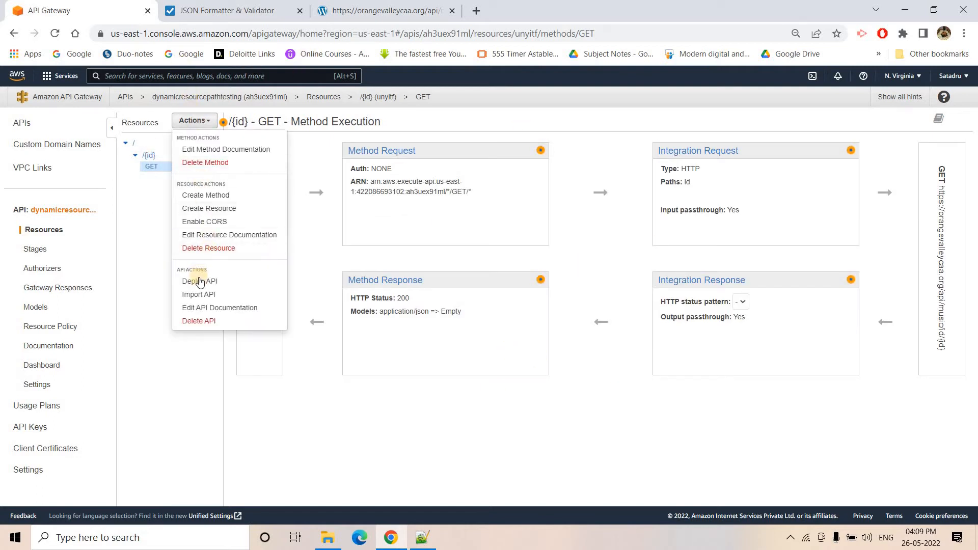
click(225, 279)
click(526, 169)
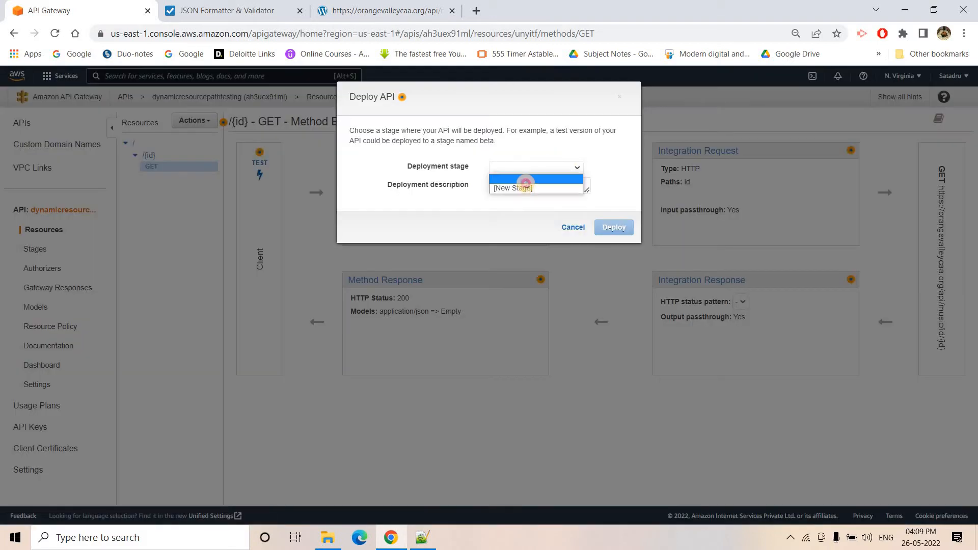
click(517, 164)
click(532, 168)
click(521, 188)
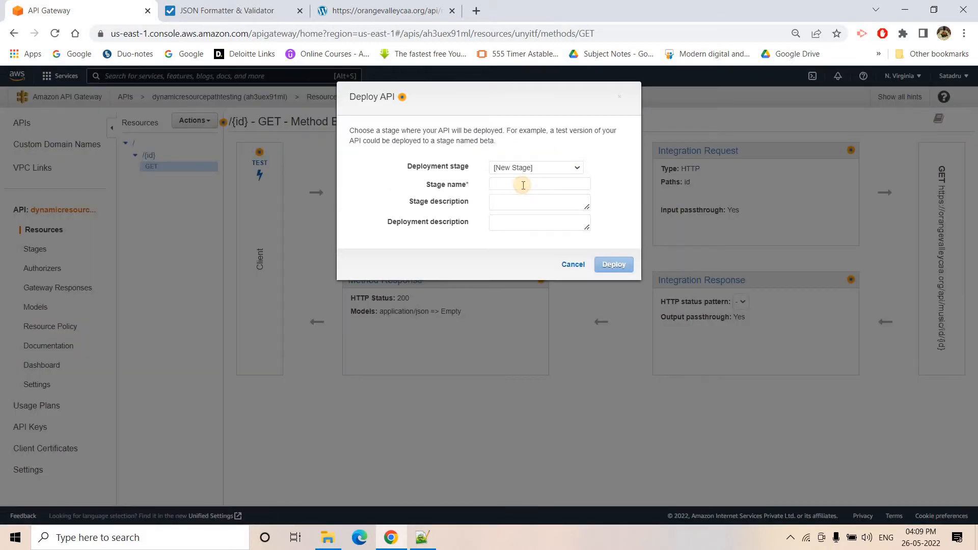
click(522, 184)
text(dev)
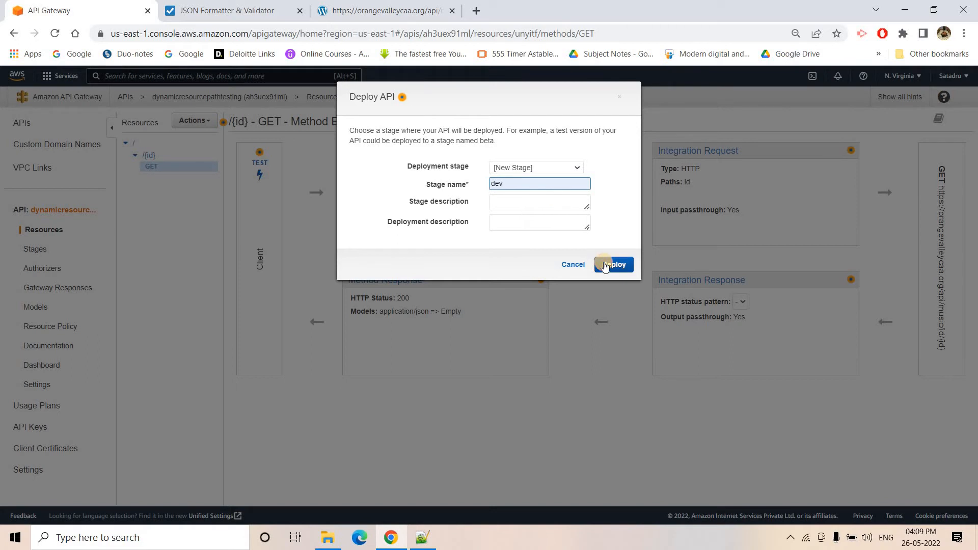
click(603, 262)
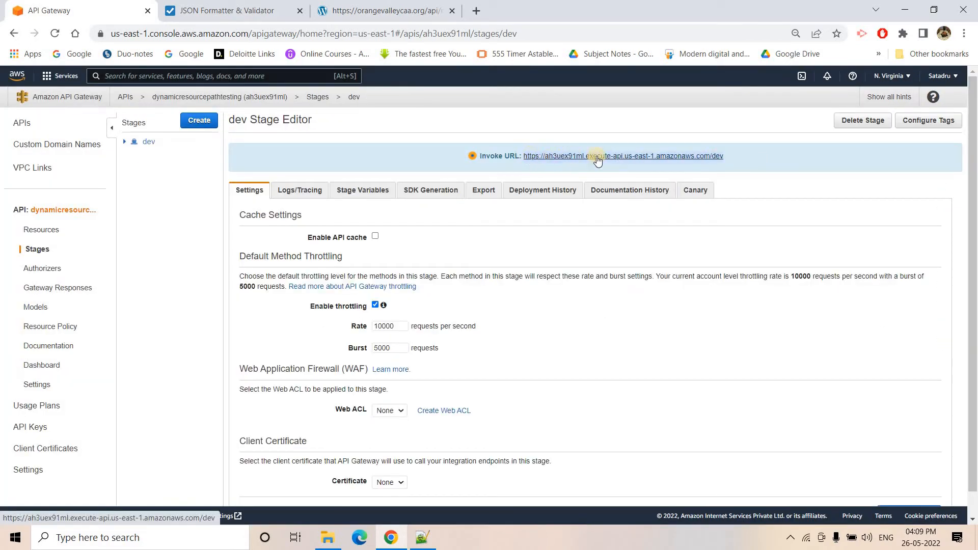
- Enter the dev stage's invoke URL with /3 appended in a new browser tab, highlighting the address and its id value
click(473, 11)
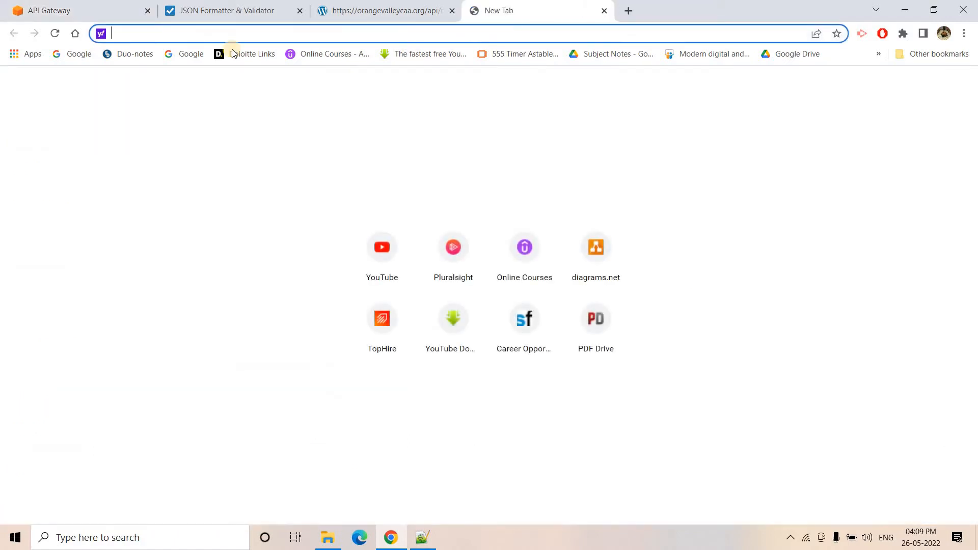
text(https://ah3uex91ml.execute-api.us-east-1.amazonaws.com/dev)
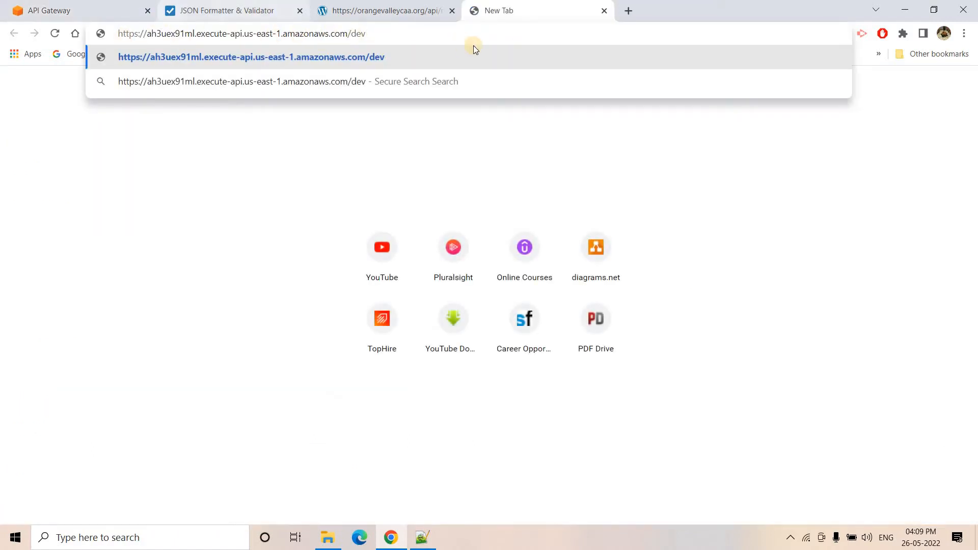
text(/)
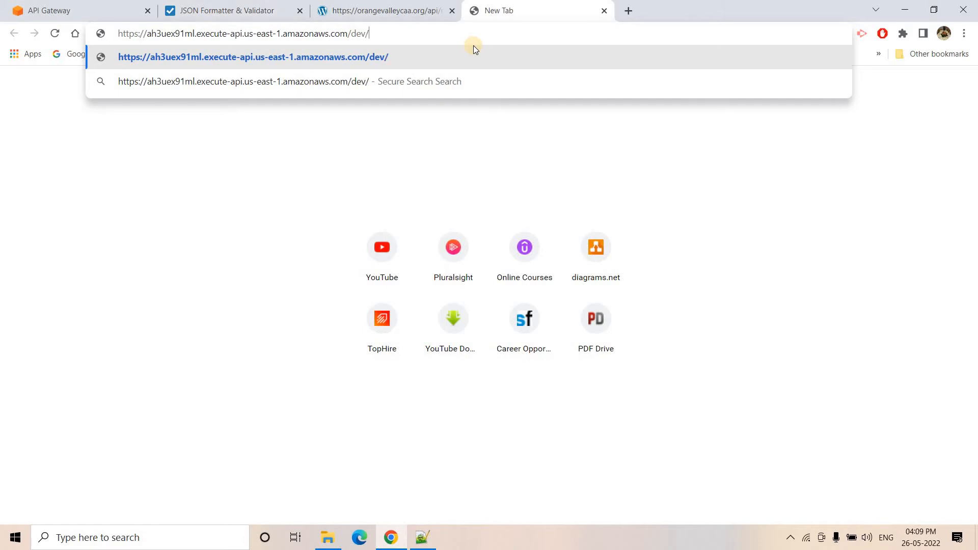
text(3)
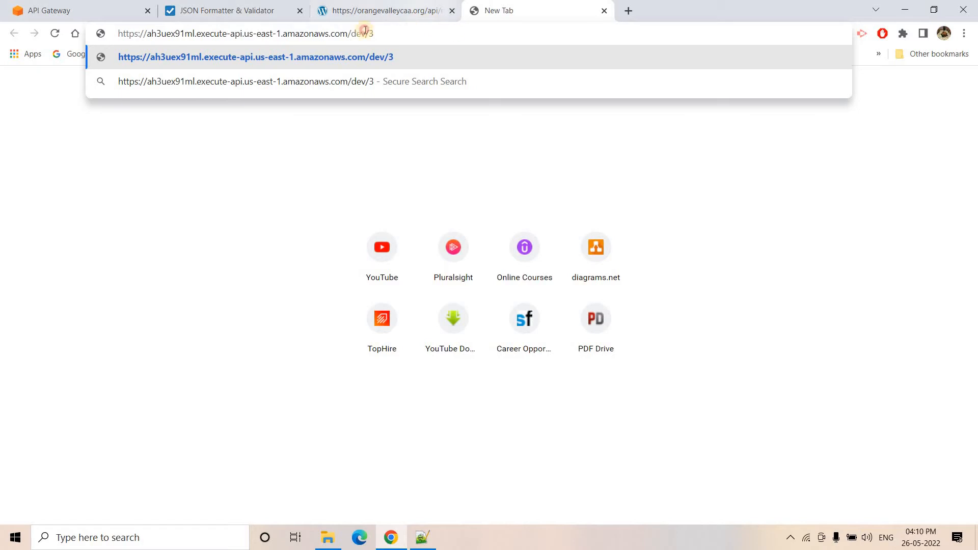
key(shift+Left)
key(shift+Left)
key(shift+Left)
key(shift+Left)
key(shift+Left)
key(shift+Left)
key(shift+Left)
drag(89, 37, 85, 266)
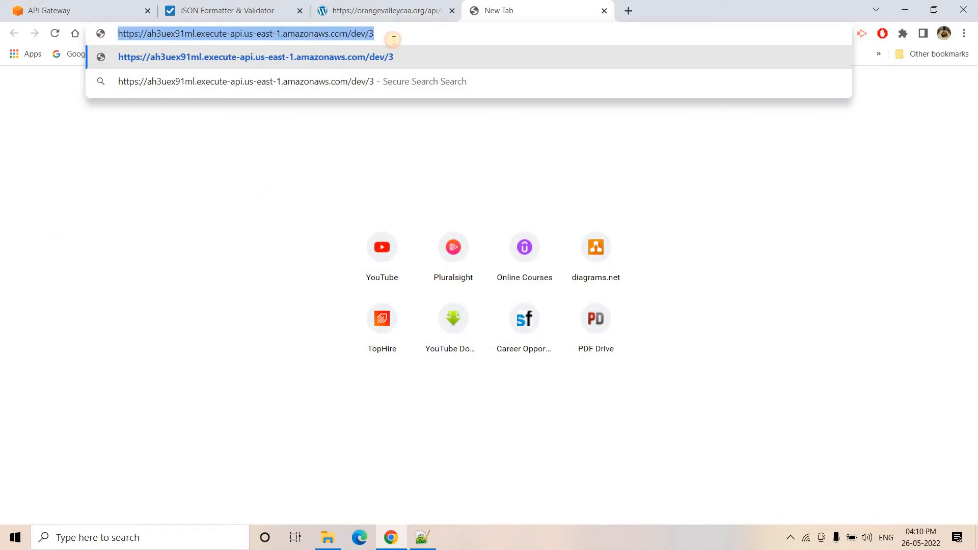
key(Return)
double_click(364, 35)
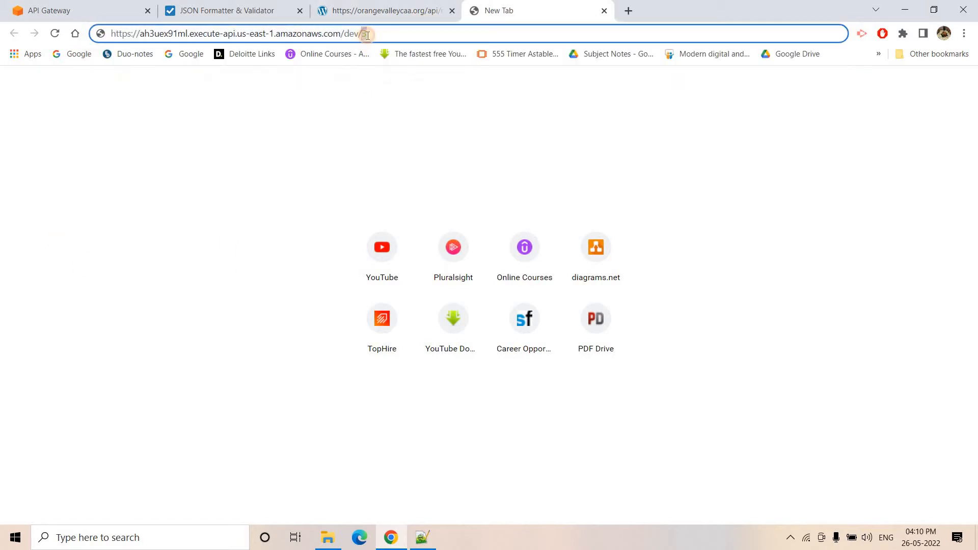
- Highlight the music API address, replace its 3 with {id}, and compare it with the invoke address
click(395, 10)
drag(281, 35, 60, 39)
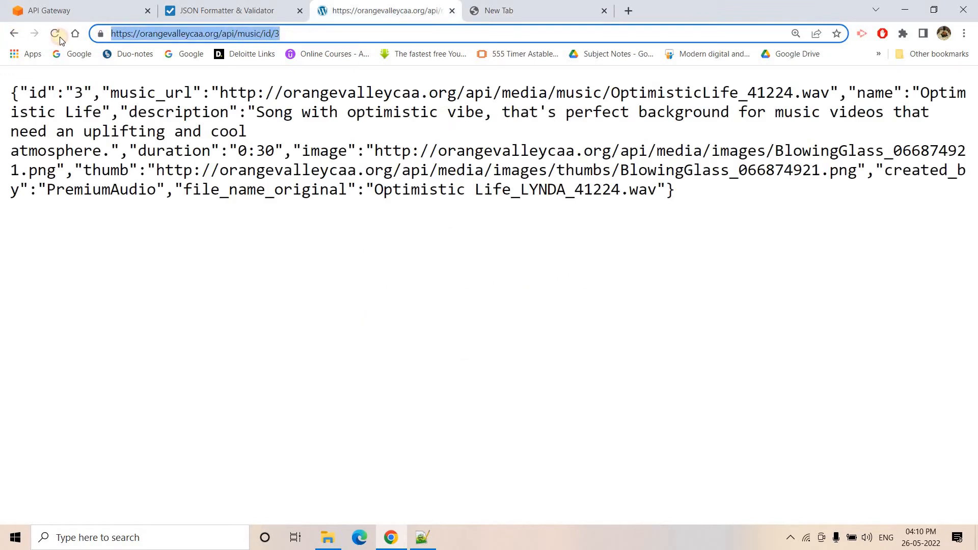
click(299, 34)
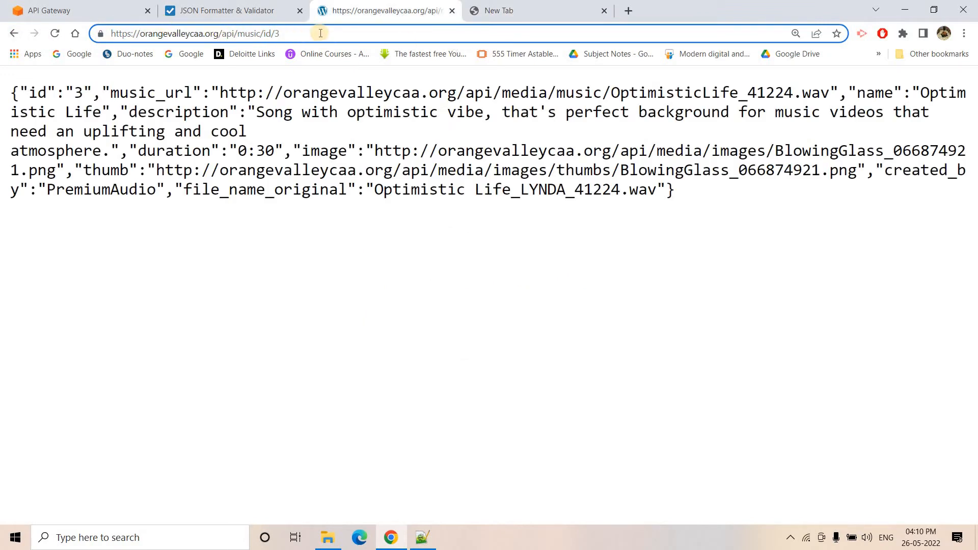
key(BackSpace)
text({)
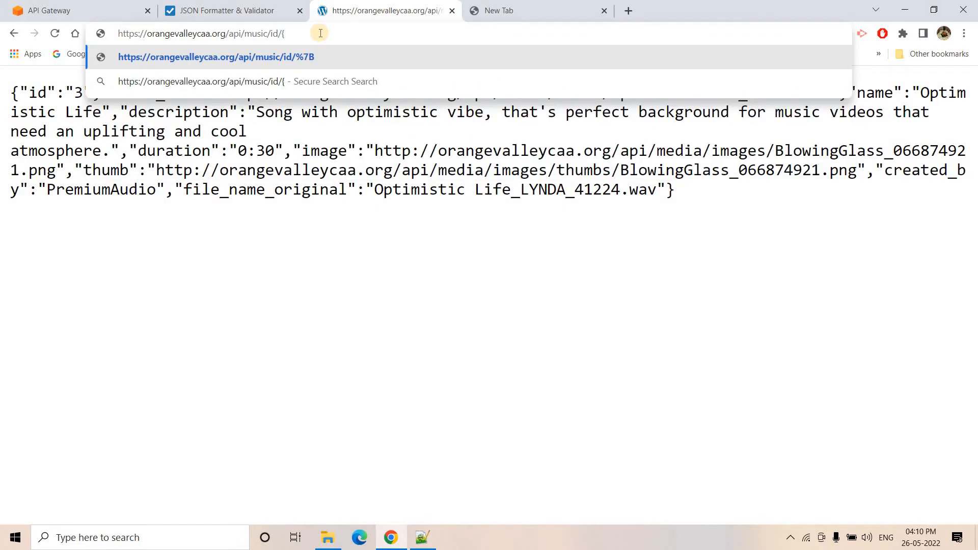
text(id})
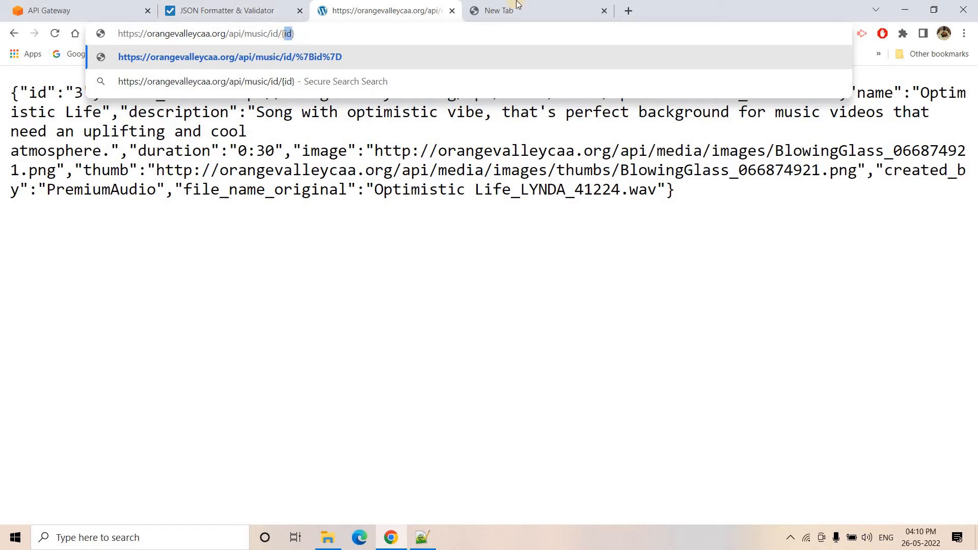
click(554, 5)
click(391, 5)
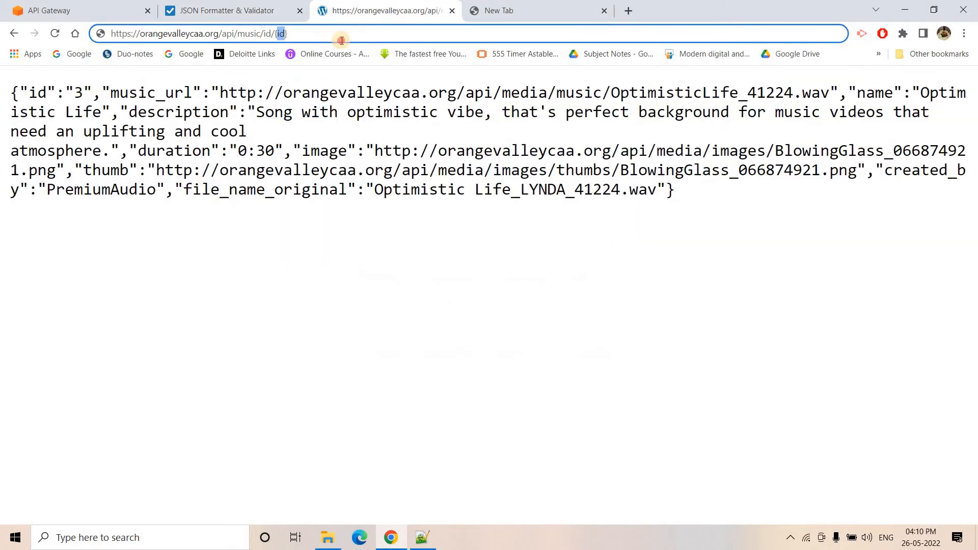
key(BackSpace)
key(BackSpace)
key(BackSpace)
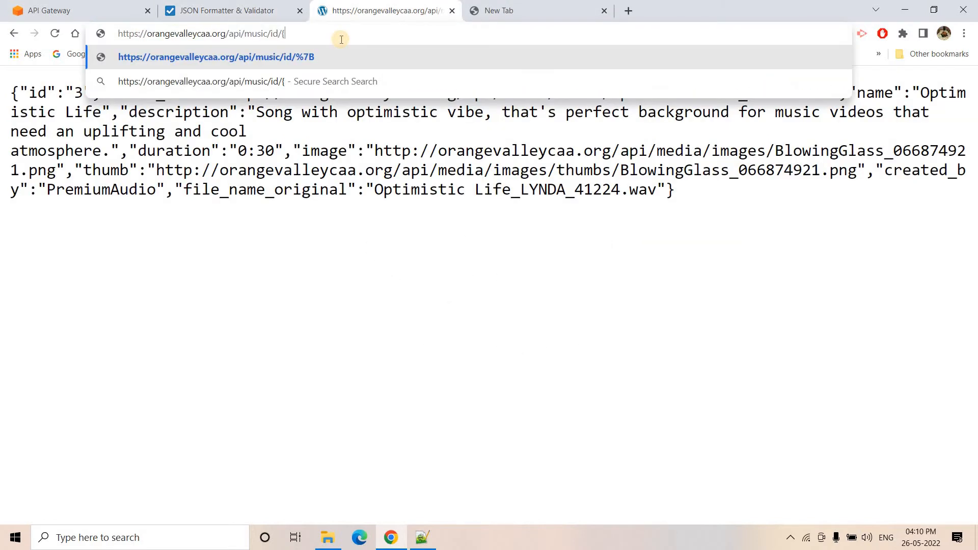
key(BackSpace)
text(3)
key(Return)
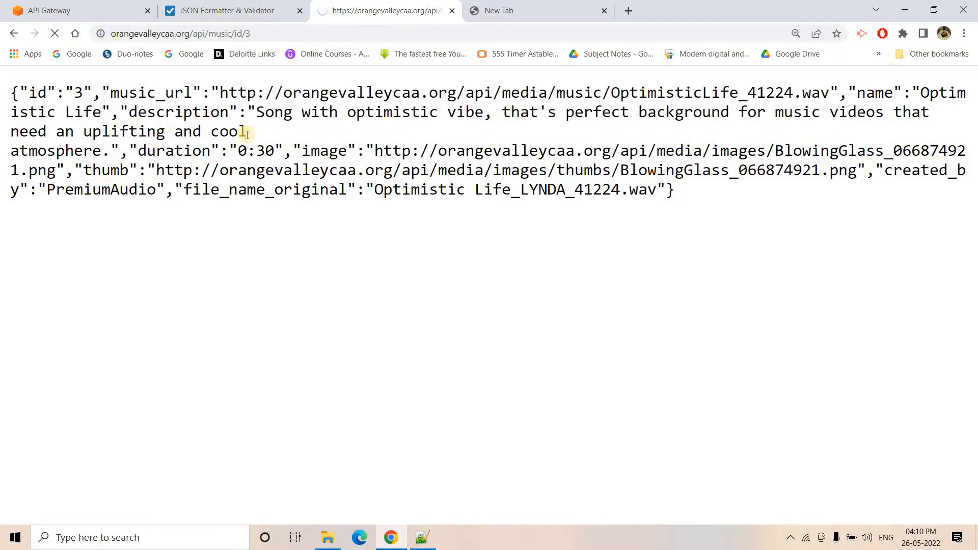
- Request track 3 through the deployed dev stage's invoke URL and make the response text readable
click(509, 11)
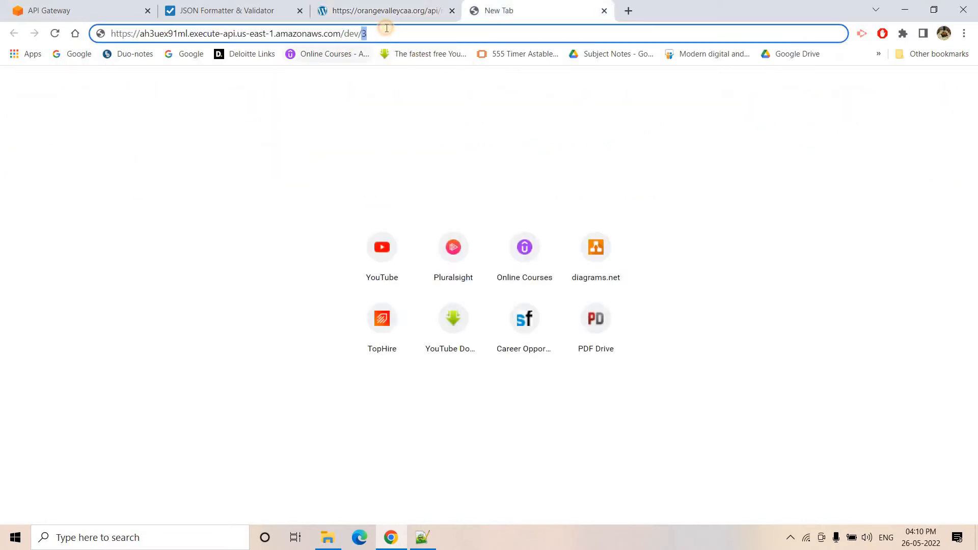
key(Return)
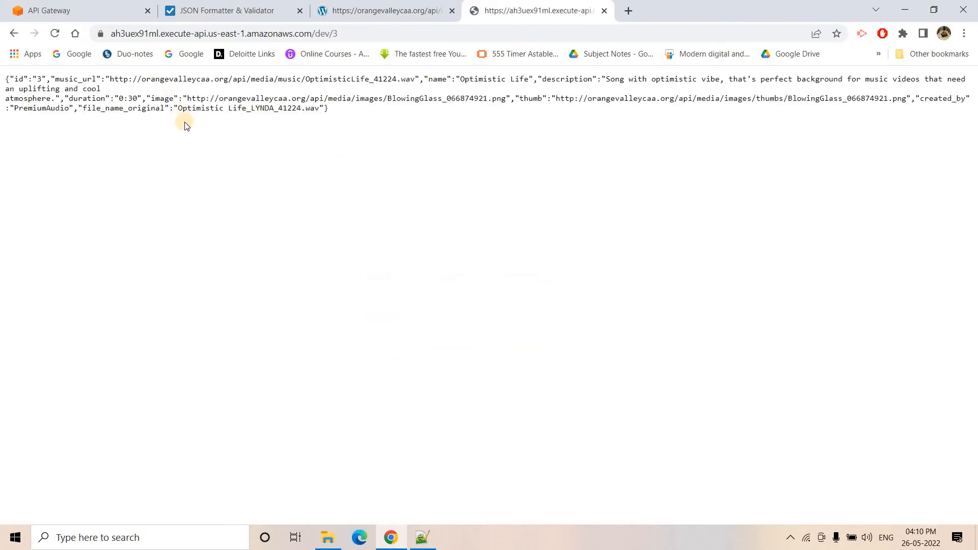
key(ctrl+minus)
key(ctrl+minus)
key(ctrl+minus)
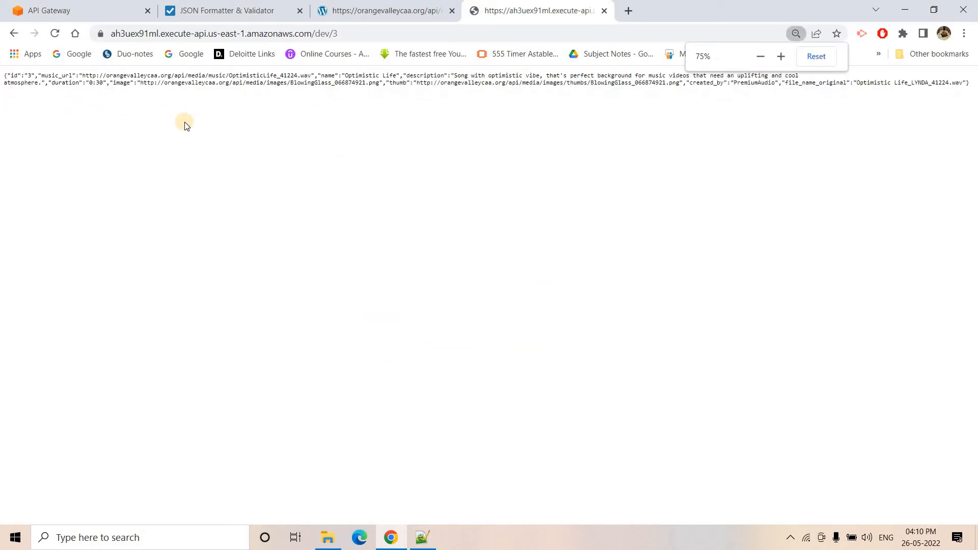
key(ctrl+plus)
key(ctrl+plus)
key(ctrl+plus)
key(ctrl+plus)
key(ctrl+plus)
key(ctrl+plus)
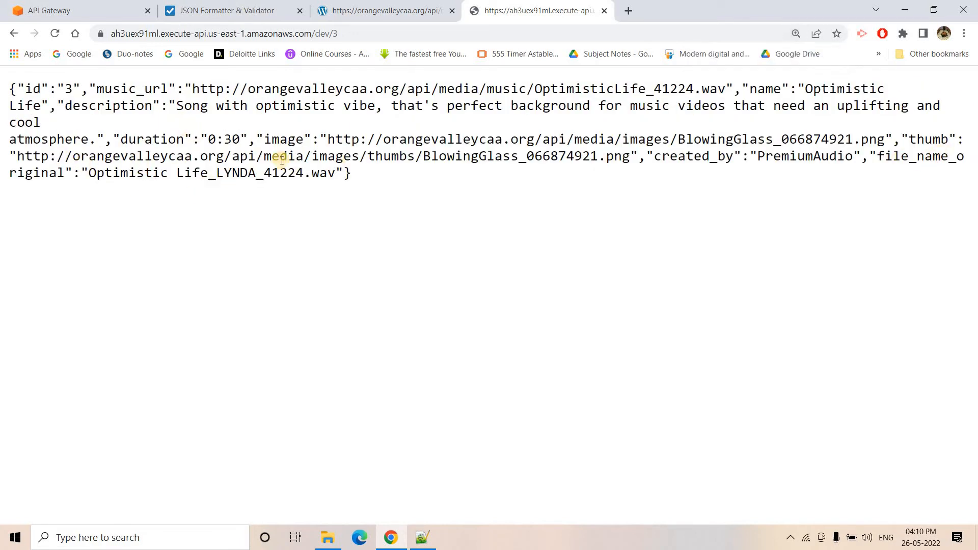
- Copy the original file name from the invoke URL's response and search for it in the original music API response
drag(89, 173, 336, 173)
key(ctrl+c)
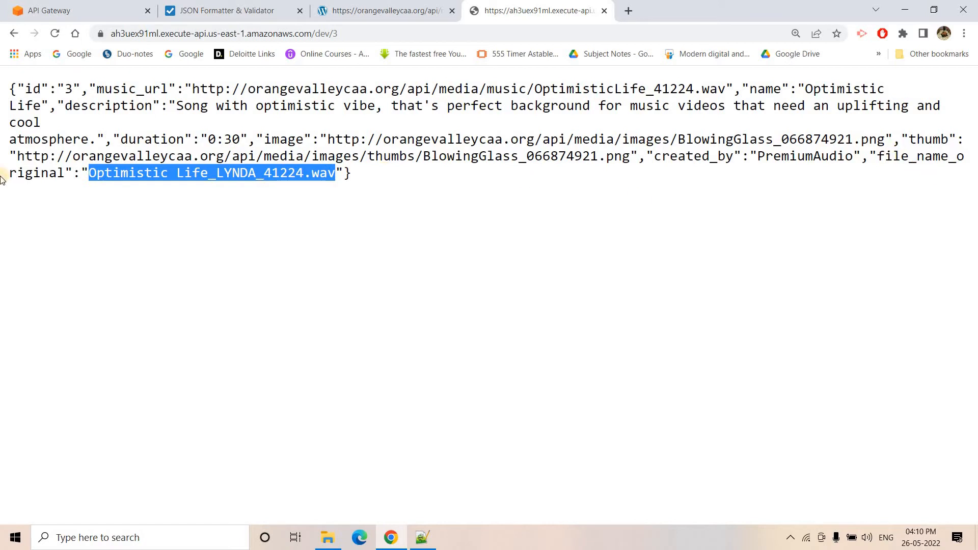
click(380, 13)
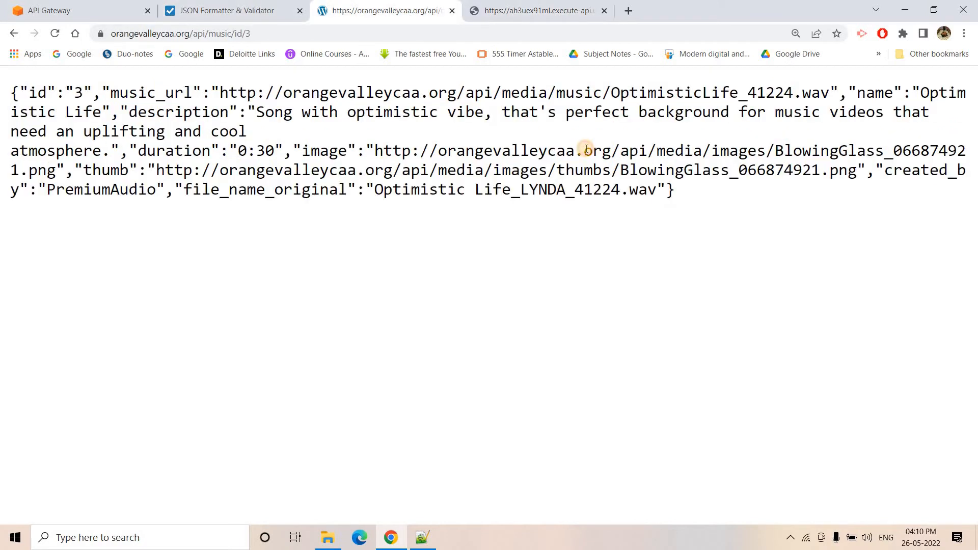
key(ctrl+f)
key(ctrl+v)
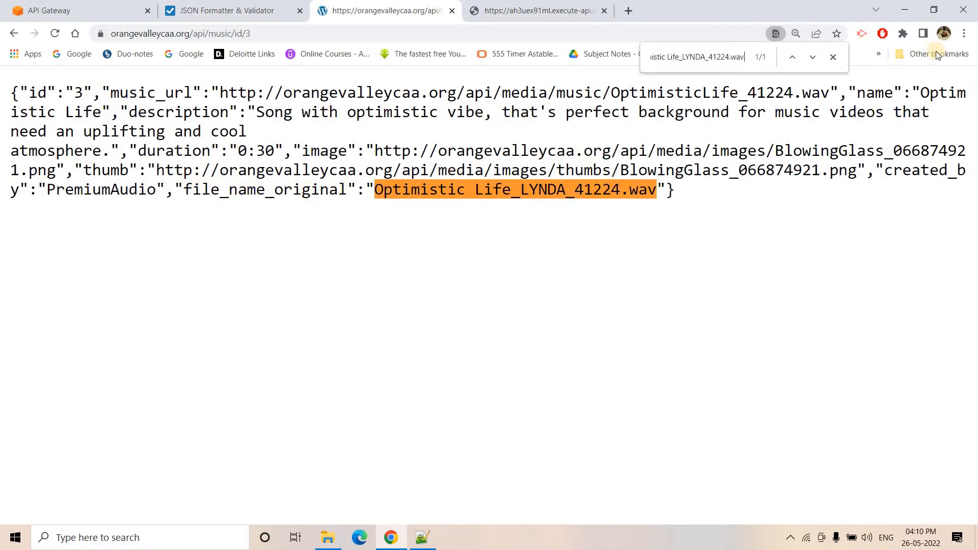
click(833, 57)
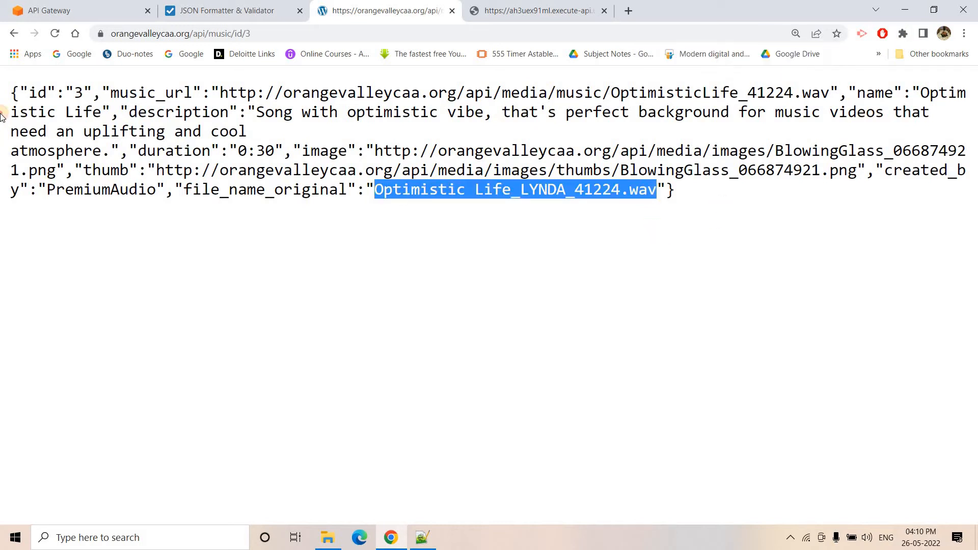
- Compare the original music API response with the dev stage's full JSON response, highlighting both
drag(723, 204, 664, 4)
click(587, 4)
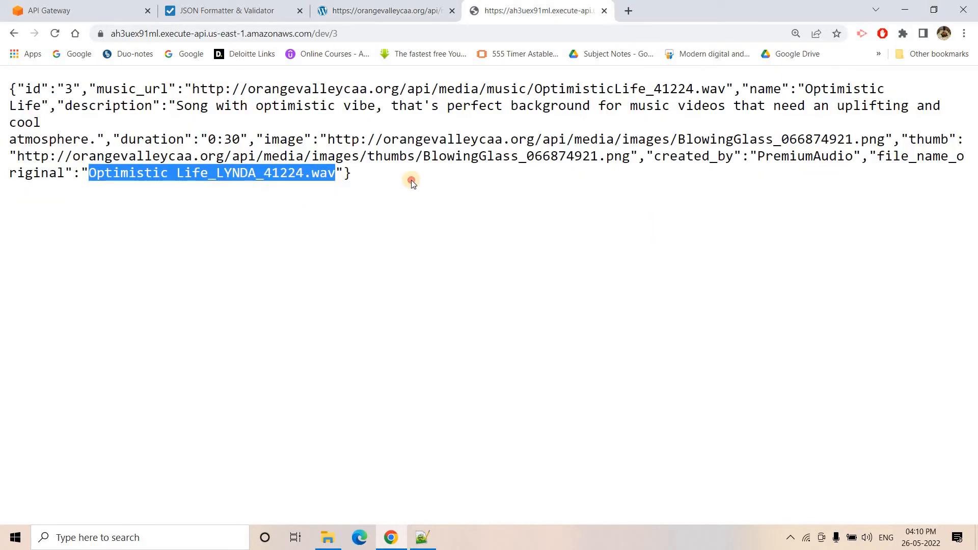
drag(411, 179, 3, 90)
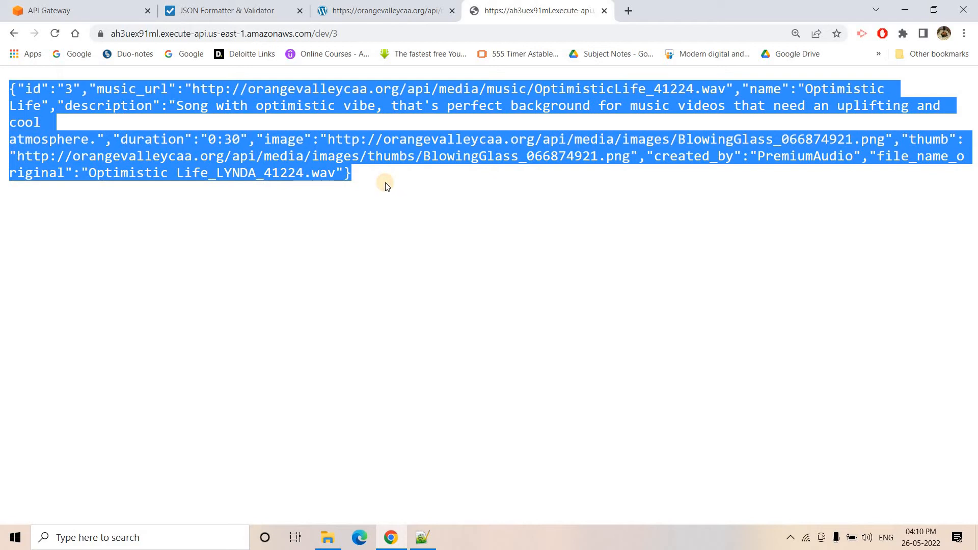
click(385, 186)
click(423, 537)
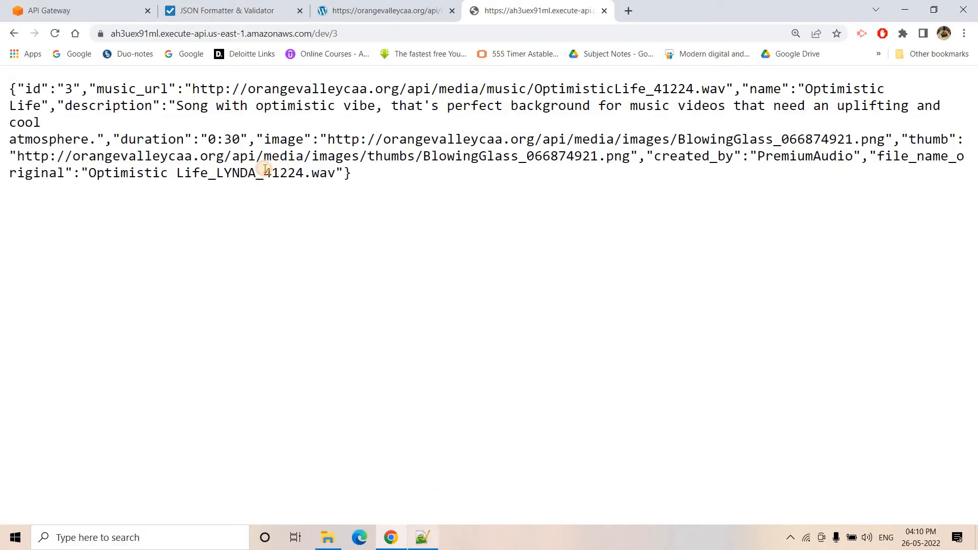
- Check the API addresses noted in Notepad++ and highlight the track id 3 ending the dev stage's invoke URL in the browser
click(351, 133)
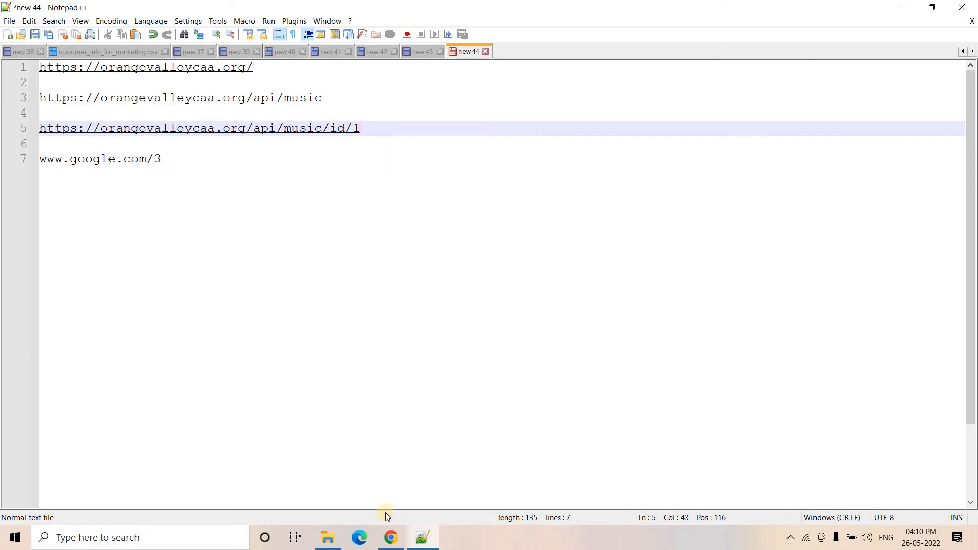
key(alt+Tab)
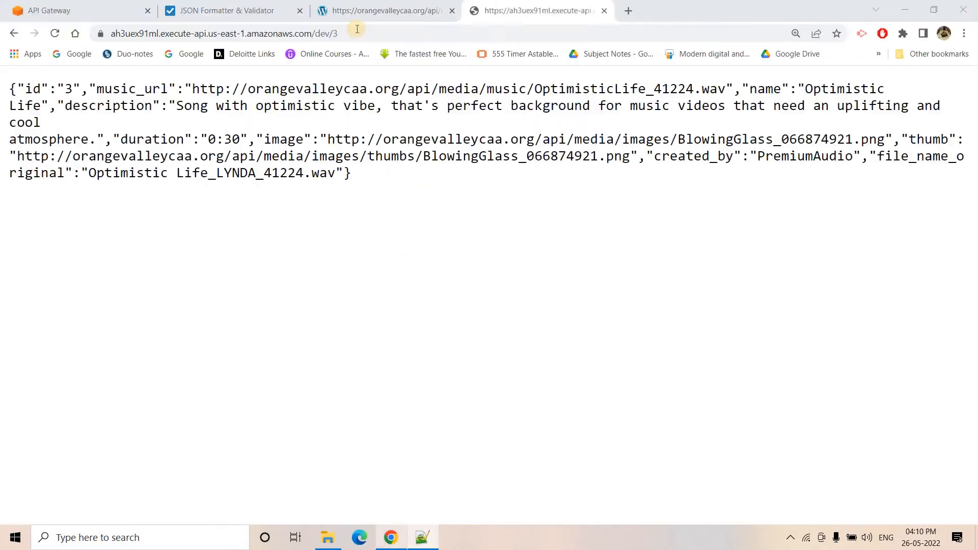
click(358, 33)
double_click(364, 34)
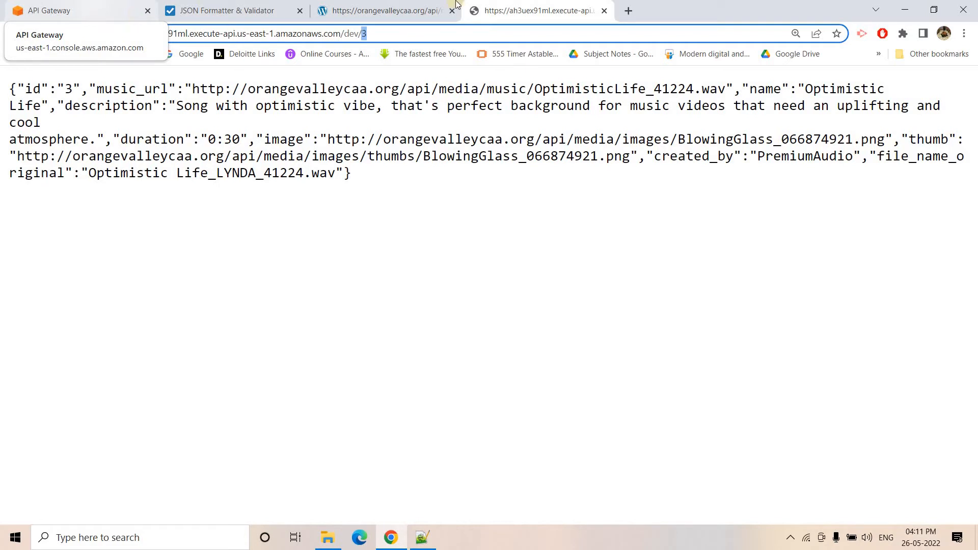
click(360, 35)
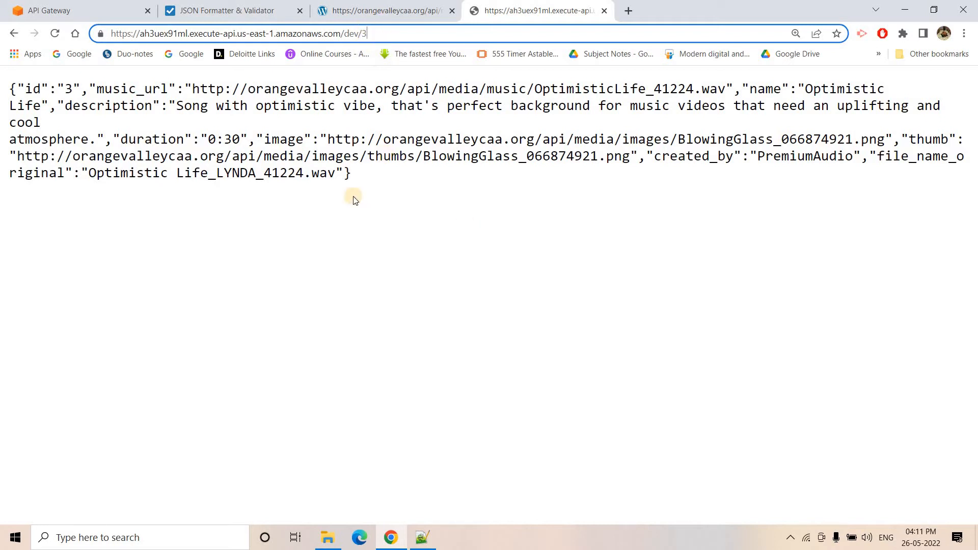
- Create a new REST API named dynamicresourcepathlambda in API Gateway with the Regional endpoint type
click(71, 6)
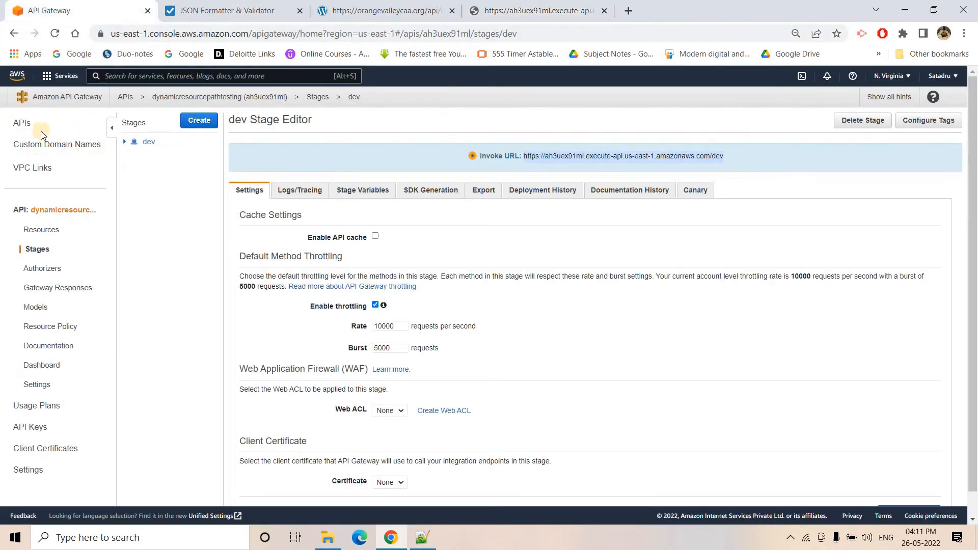
click(22, 123)
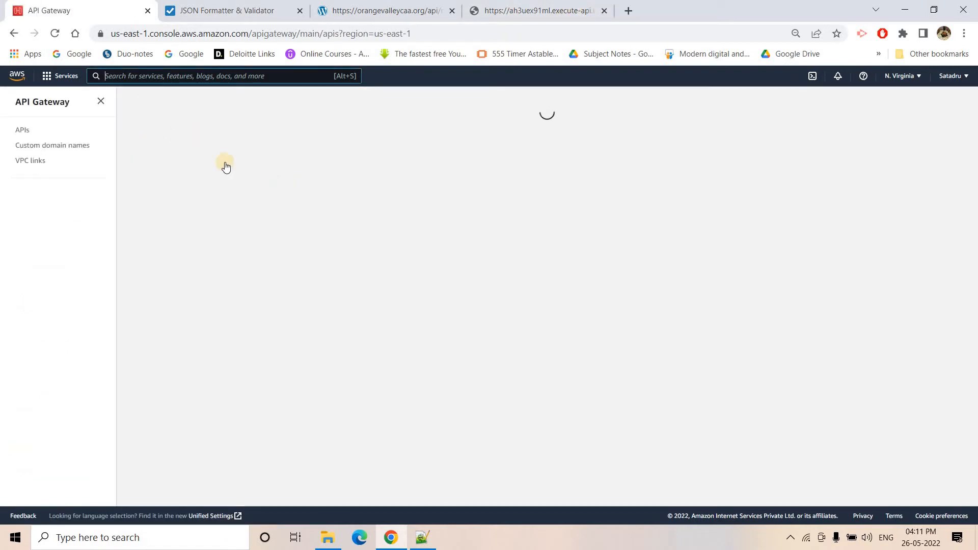
click(907, 108)
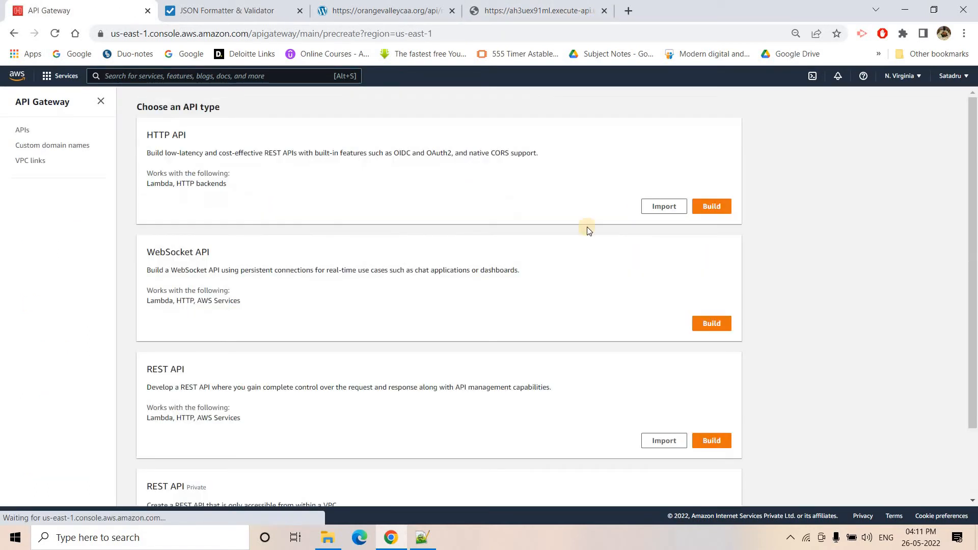
click(714, 441)
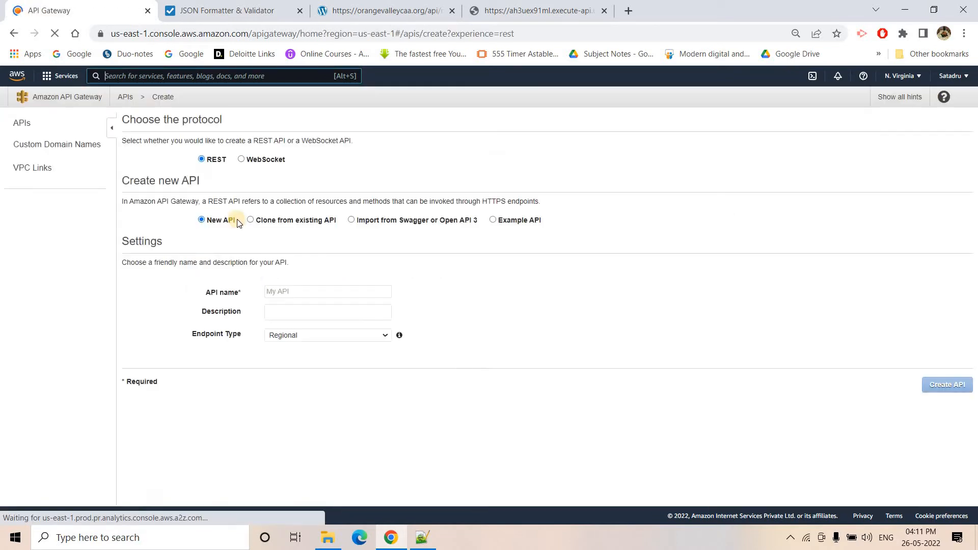
click(282, 294)
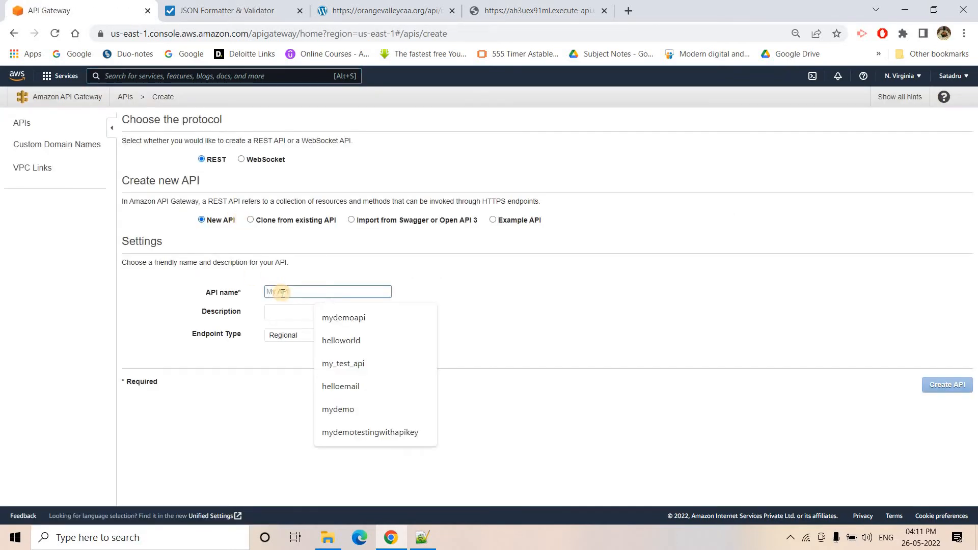
text(dynamicres)
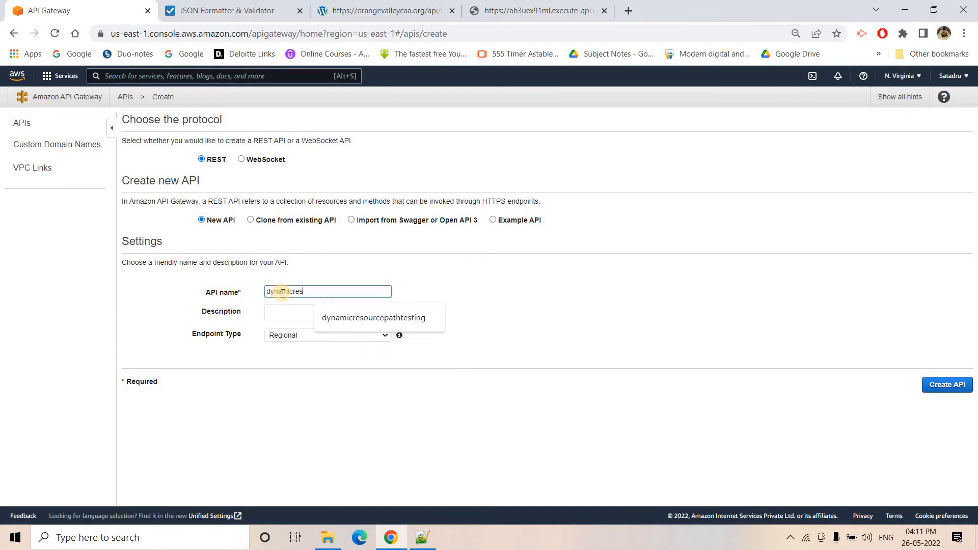
text(ourcepathlambda)
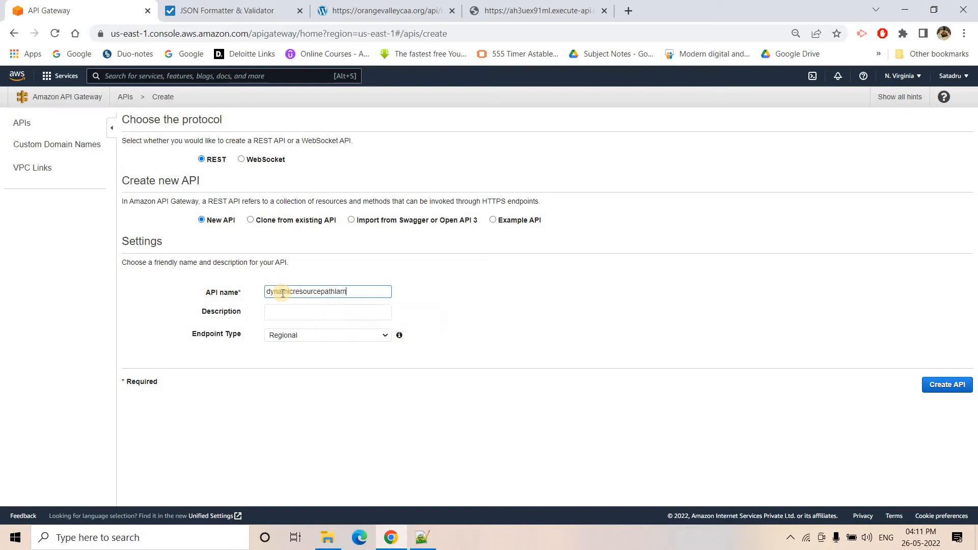
click(946, 385)
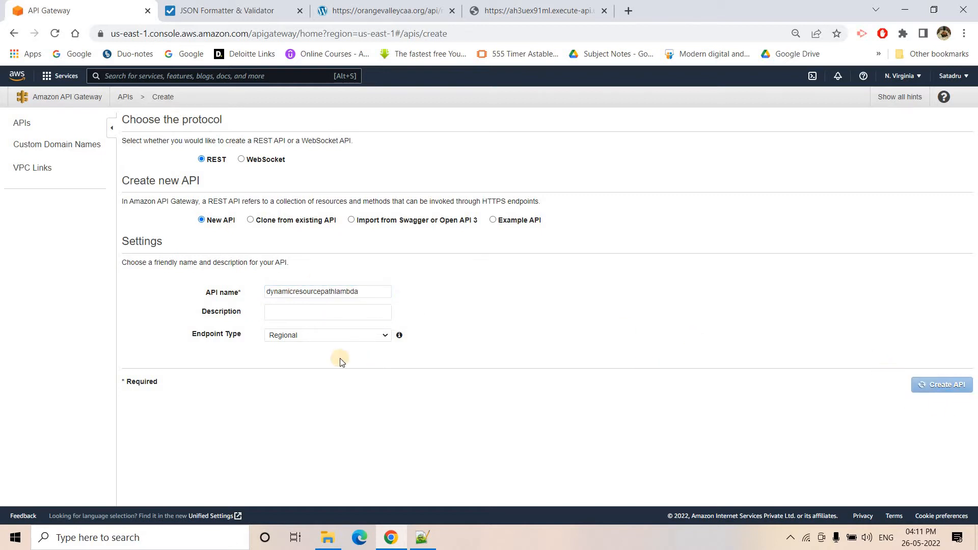
- Open the AWS console home in a new browser tab and go to the Lambda service
right_click(18, 78)
click(75, 84)
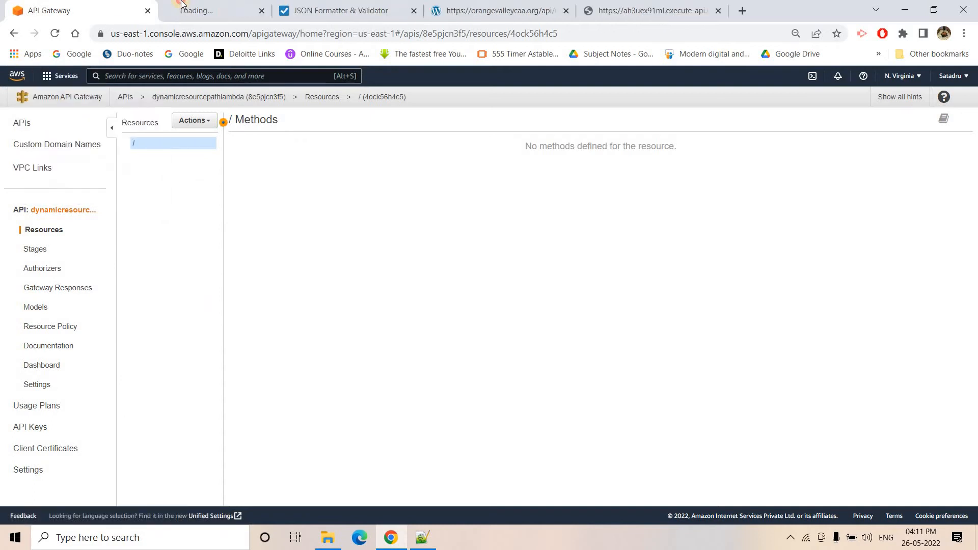
click(179, 6)
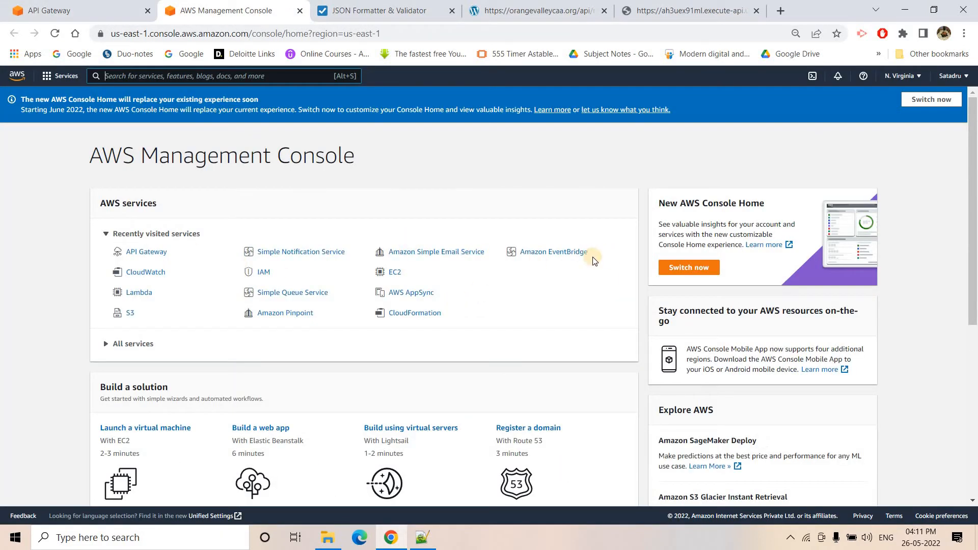
click(139, 292)
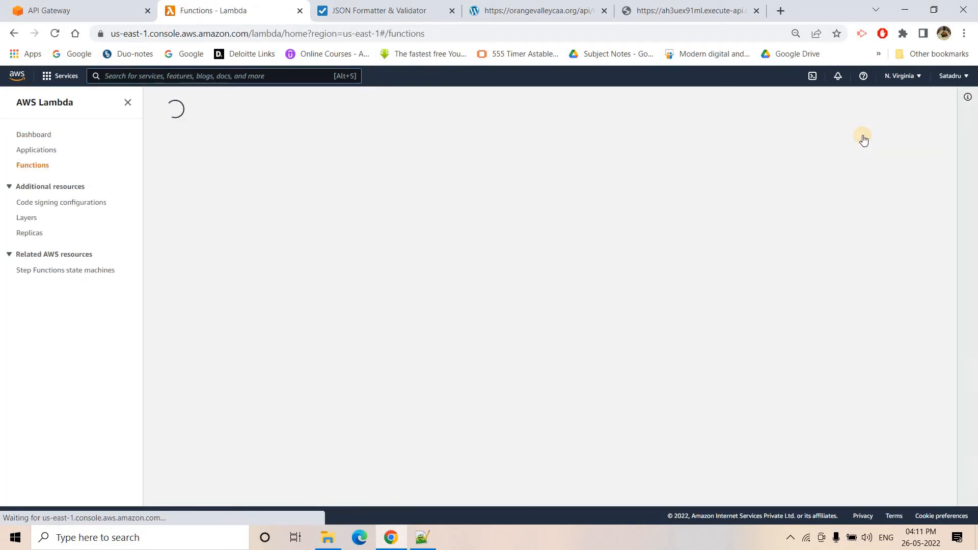
- Create a Lambda function from scratch named dynamicpathtesting with the Python 3.9 runtime
click(865, 134)
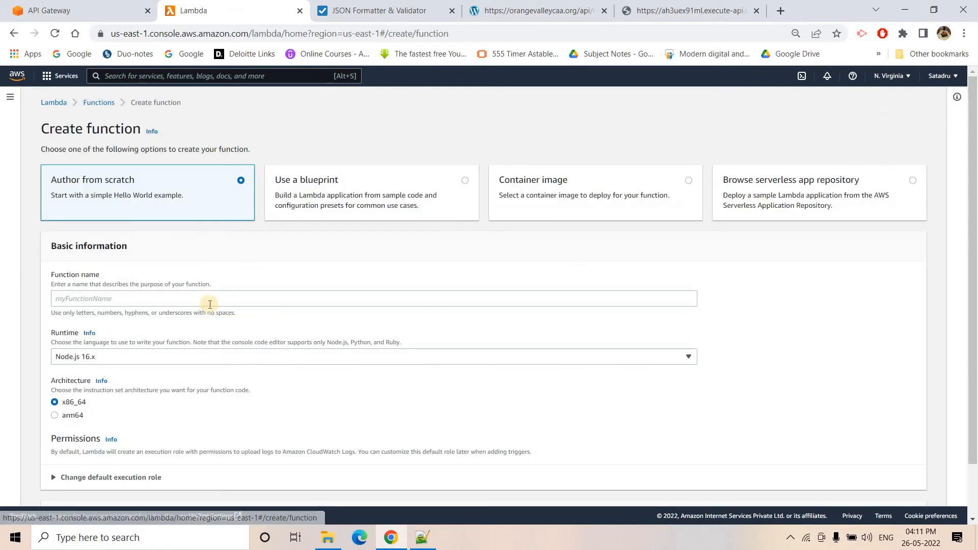
click(164, 299)
text(dynamic)
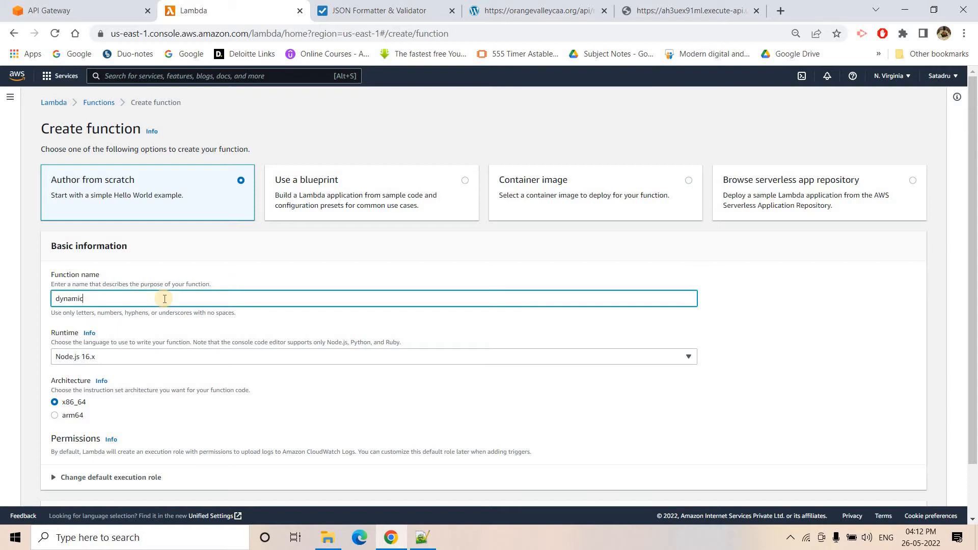
text(pathtesting)
click(123, 353)
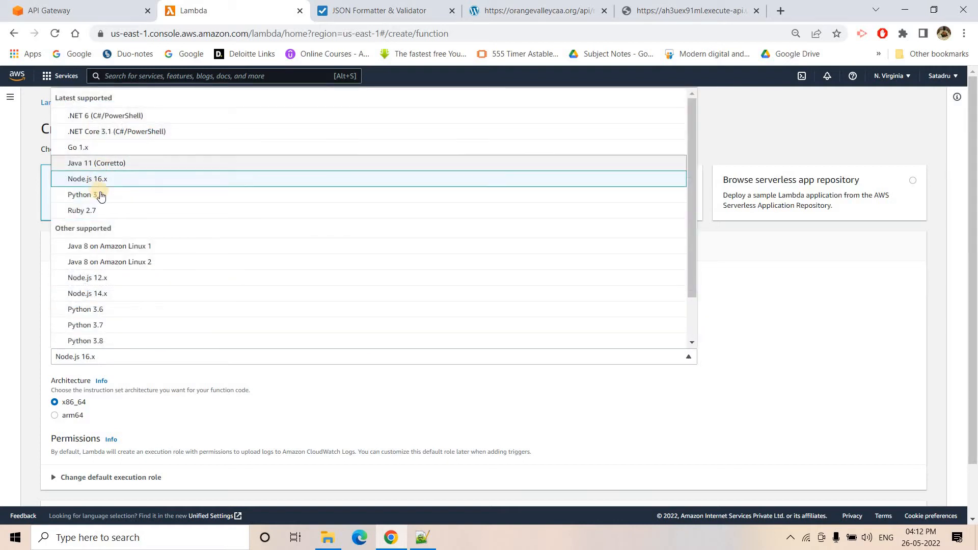
click(101, 196)
scroll(110, 314, down, 2)
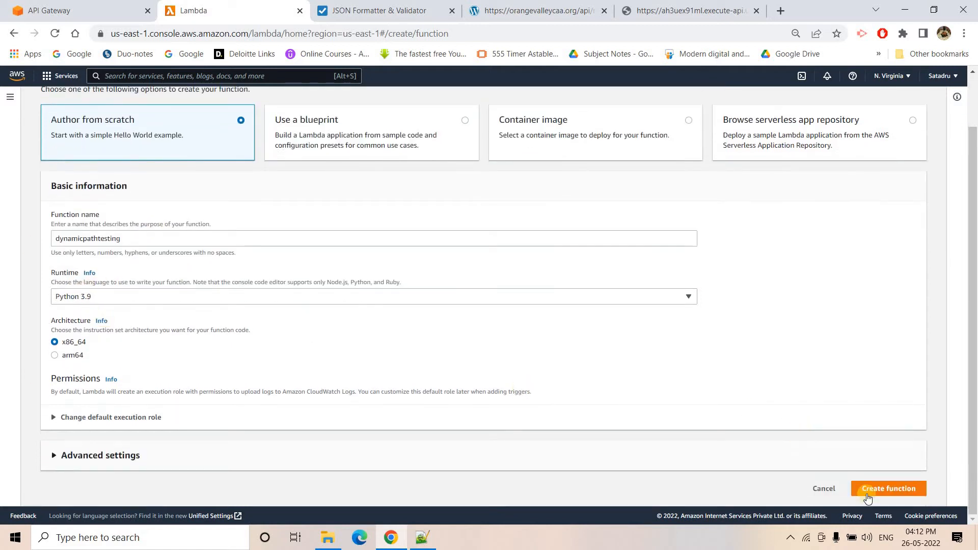
click(865, 489)
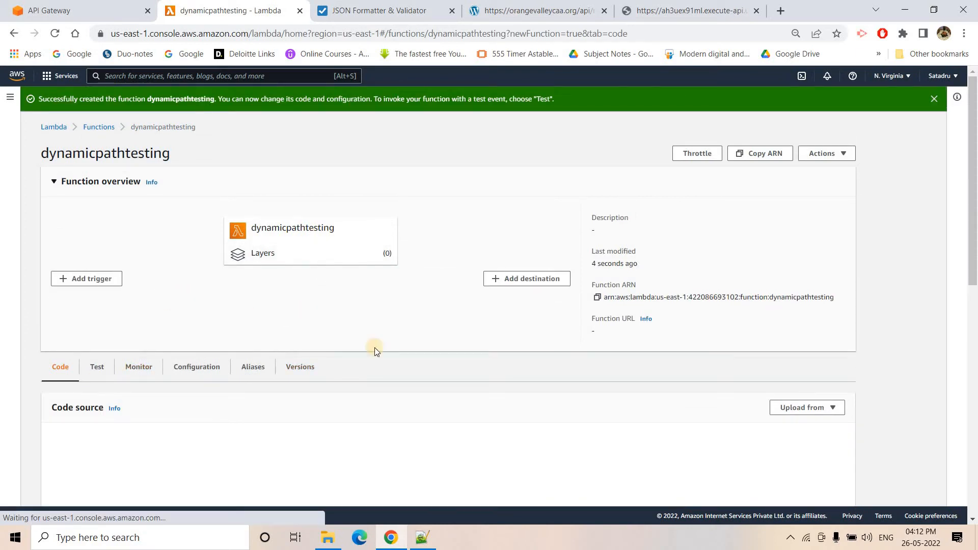
- Add a print(event) line below the TODO comment in the lambda_handler function and deploy the code
scroll(326, 339, down, 1)
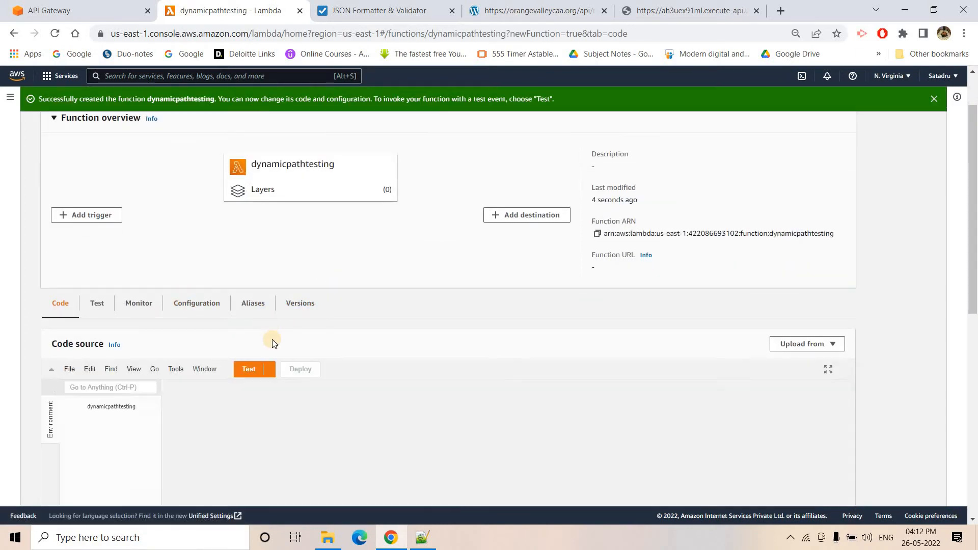
click(319, 443)
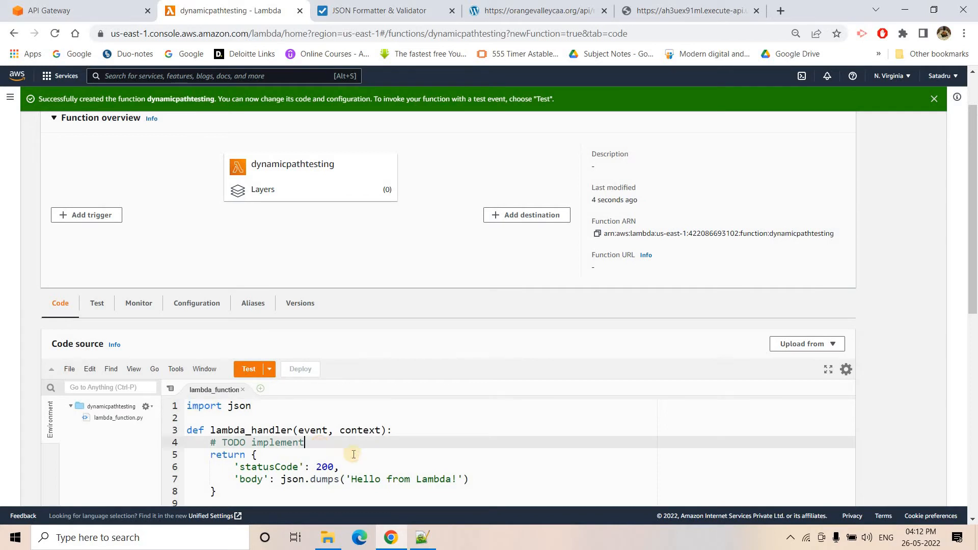
scroll(197, 240, down, 3)
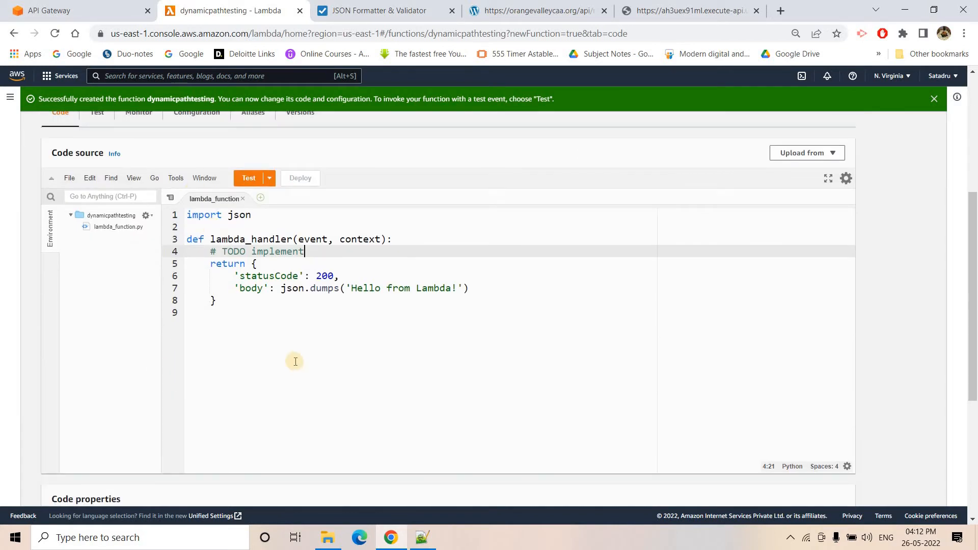
key(Return)
text(print()
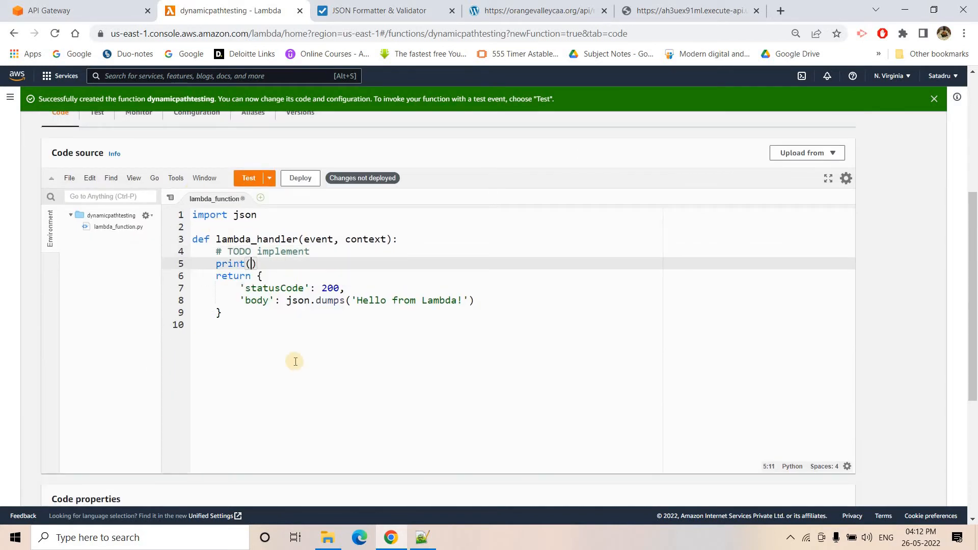
text(event)
click(301, 179)
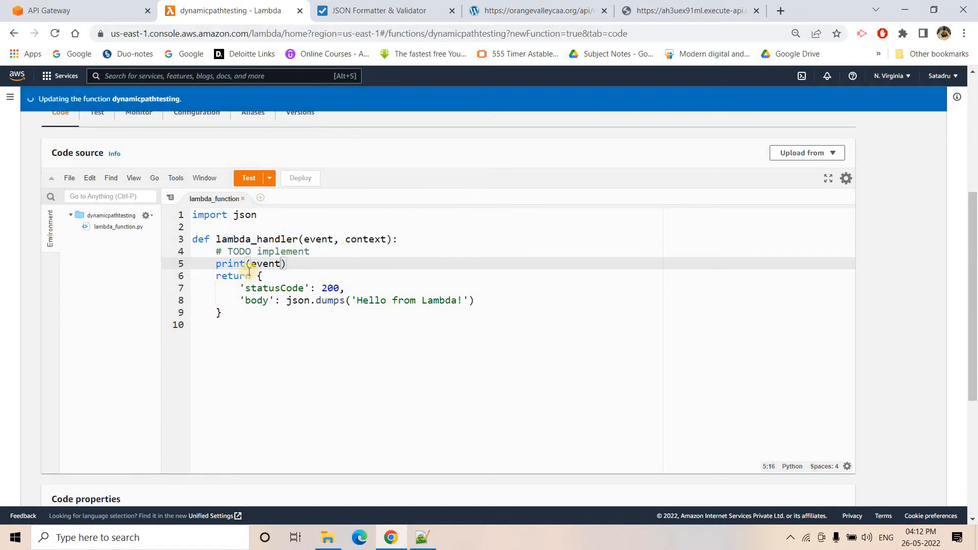
click(312, 251)
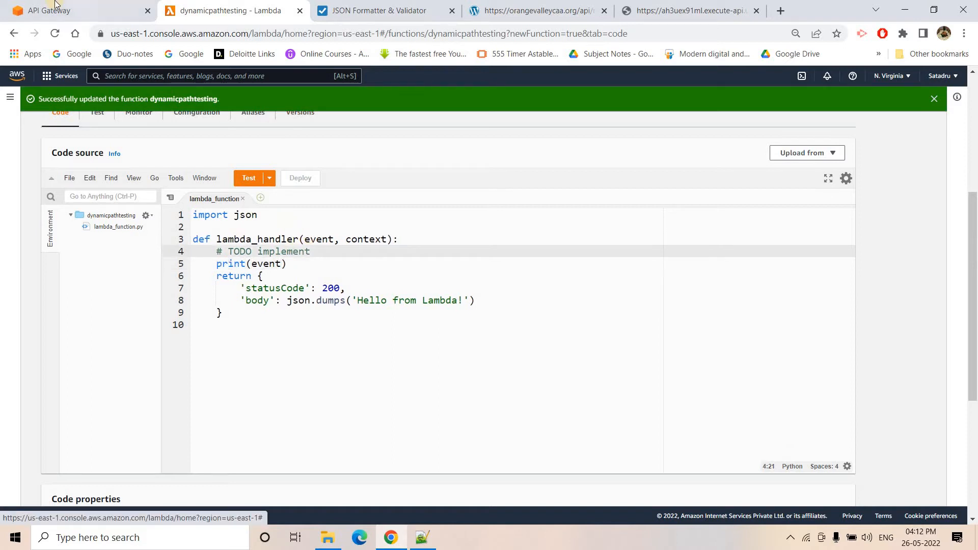
- Create a child resource named id with the path {id} under the root of the dynamicresourcepathlambda API
click(56, 4)
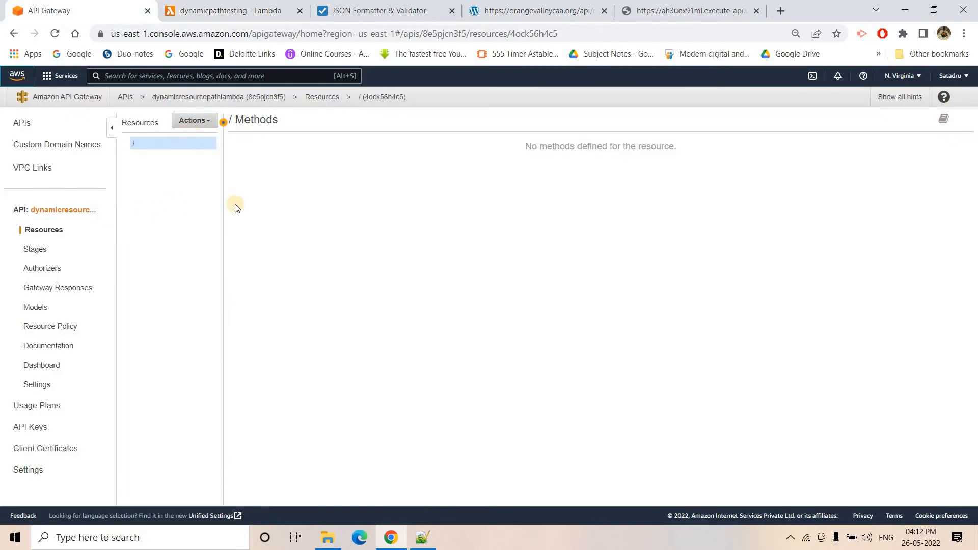
click(199, 123)
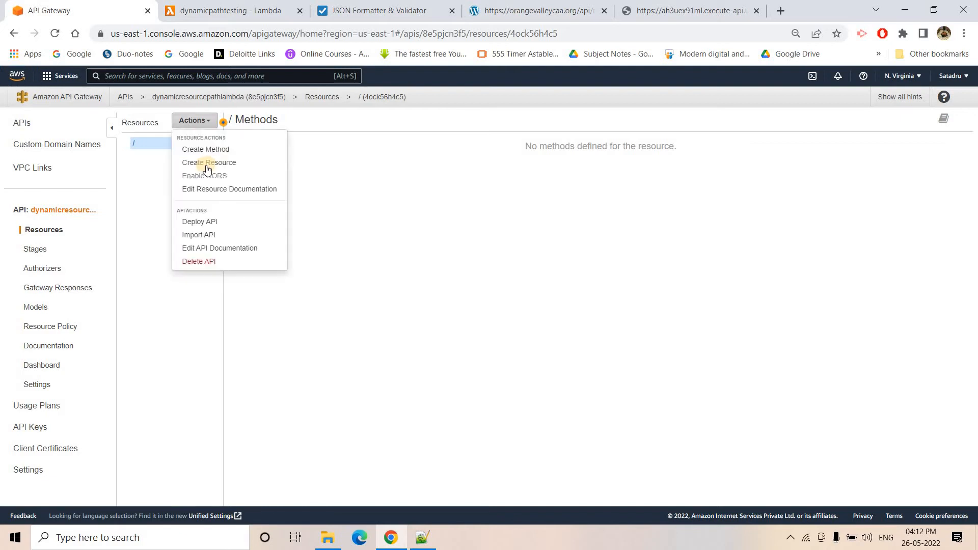
click(220, 162)
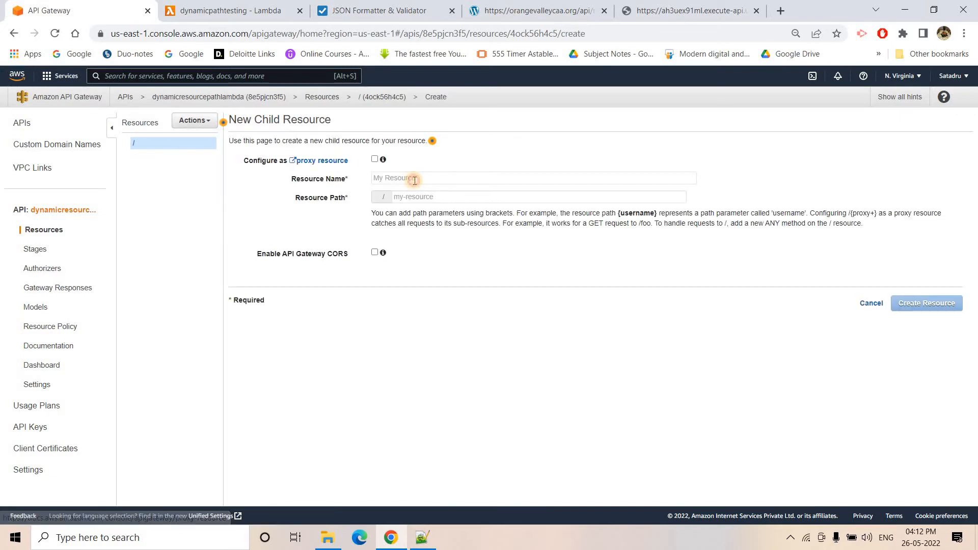
click(414, 179)
text(id)
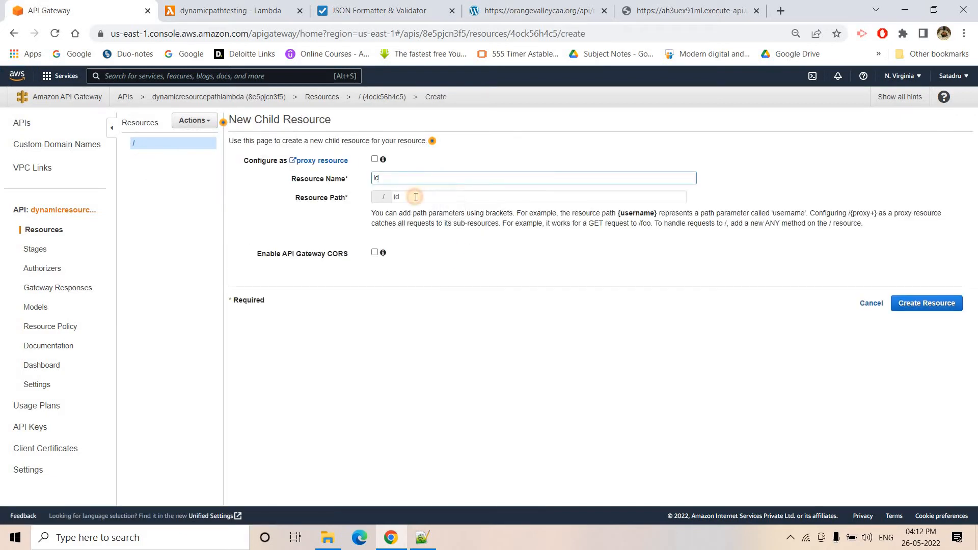
click(416, 197)
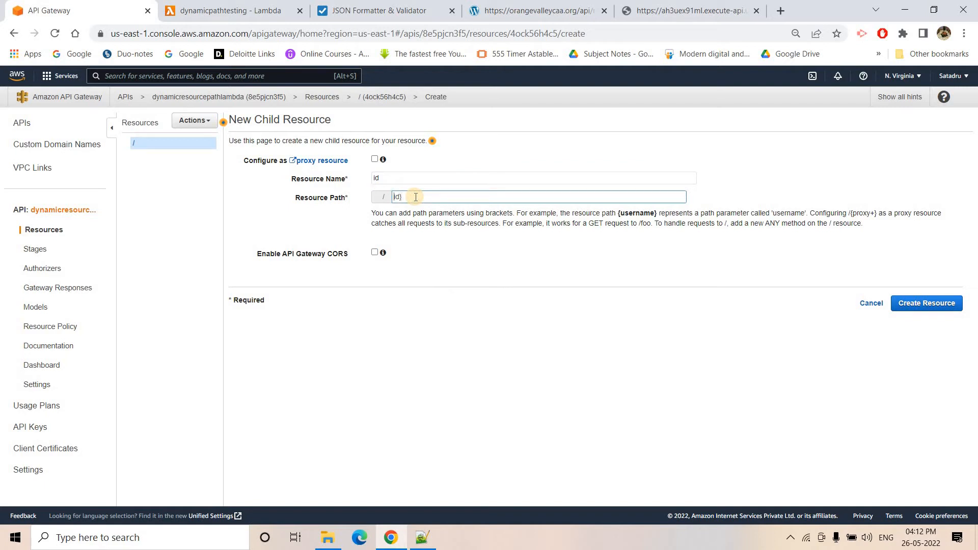
click(920, 311)
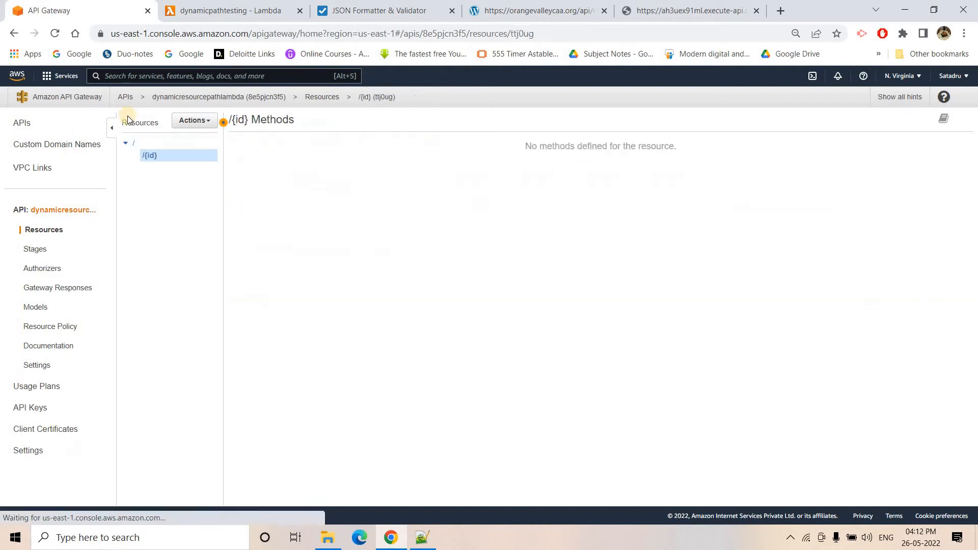
- Create a GET method on the /{id} resource
click(194, 120)
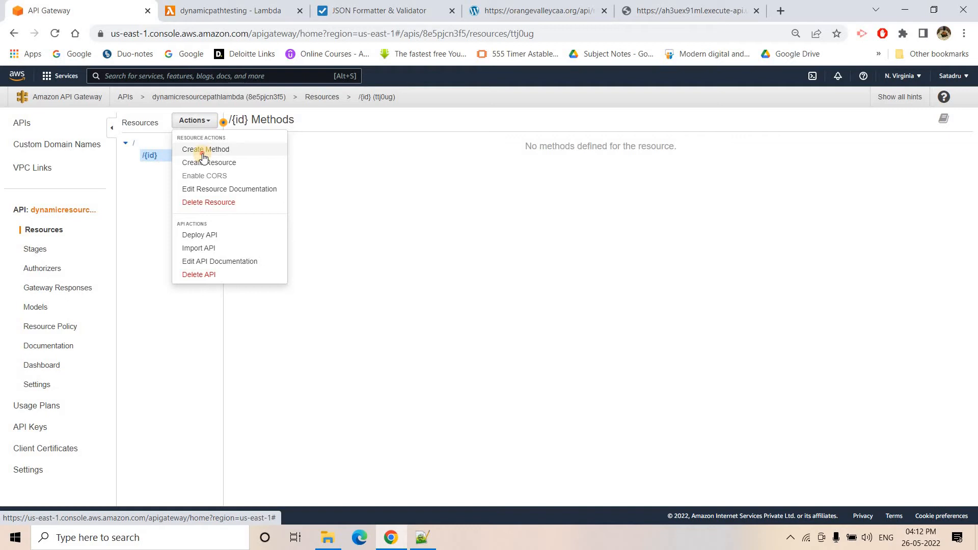
click(154, 169)
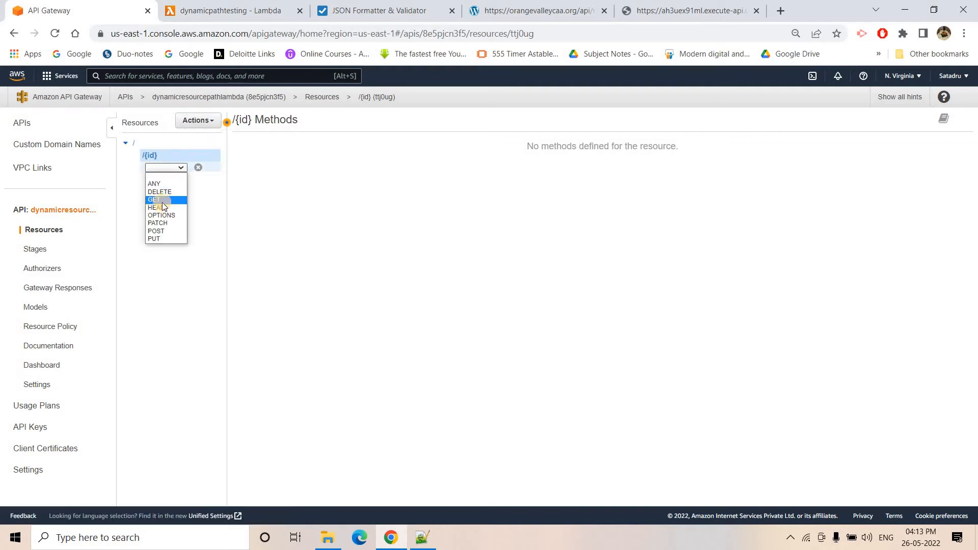
click(161, 200)
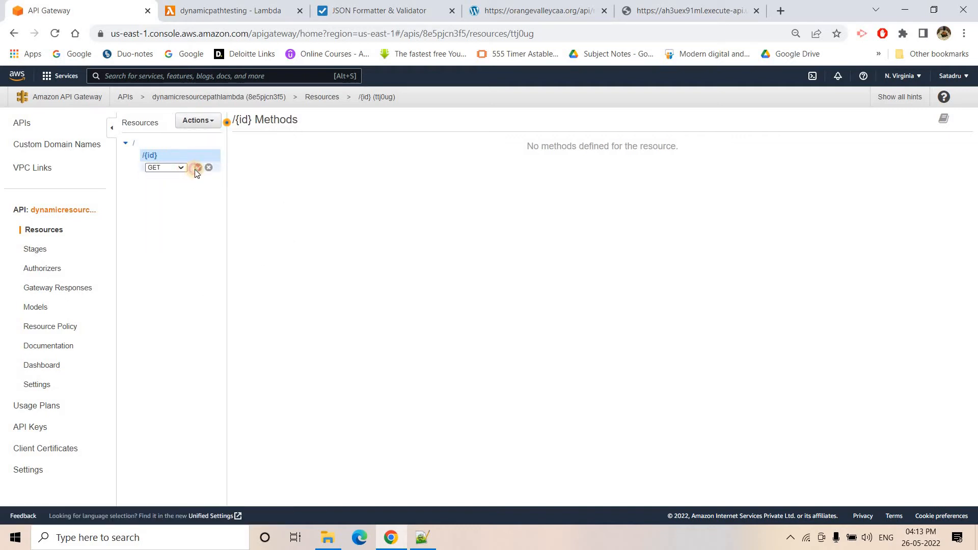
click(198, 168)
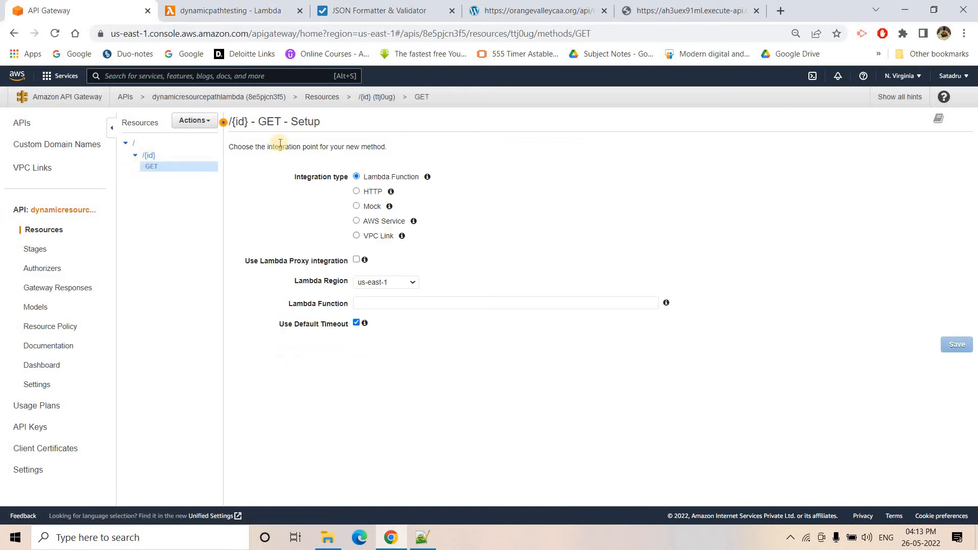
- Integrate the GET method with the dynamicpathtesting Lambda function and grant API Gateway permission to invoke it
click(377, 303)
click(254, 10)
scroll(301, 173, up, 5)
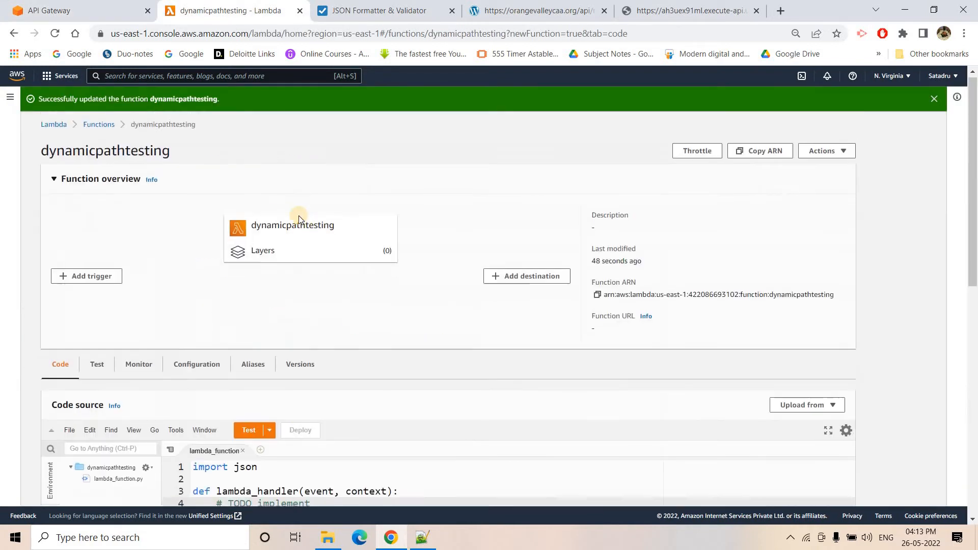
double_click(300, 227)
key(ctrl+c)
key(ctrl+shift+Tab)
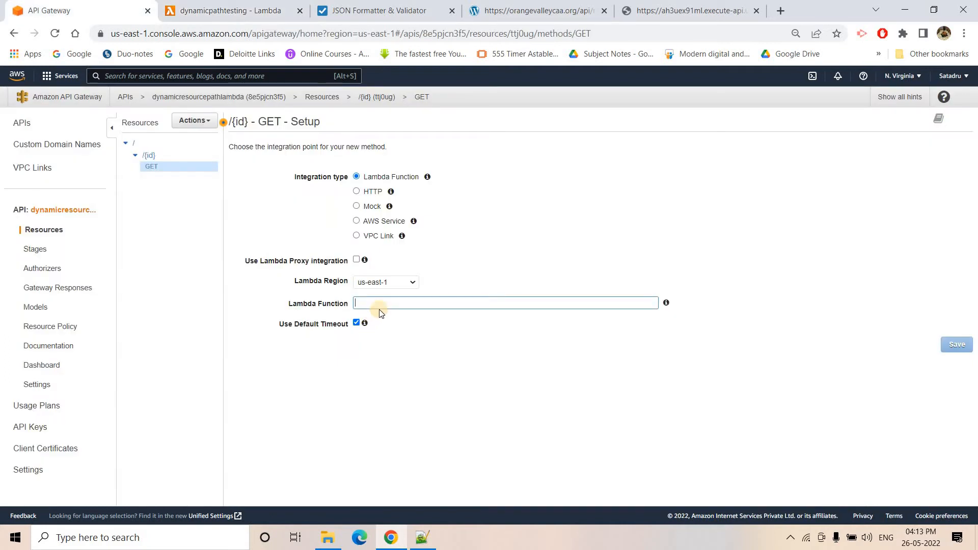
key(ctrl+v)
click(966, 344)
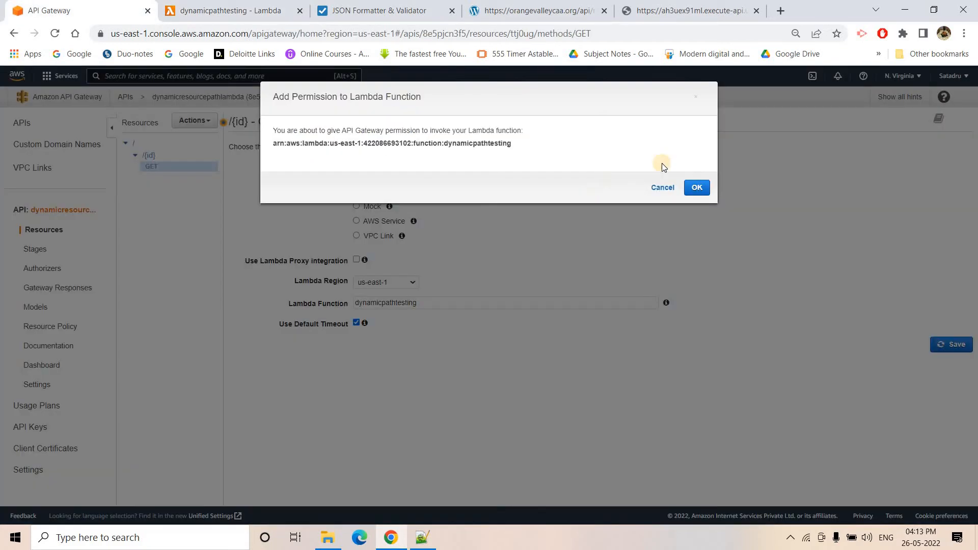
click(697, 189)
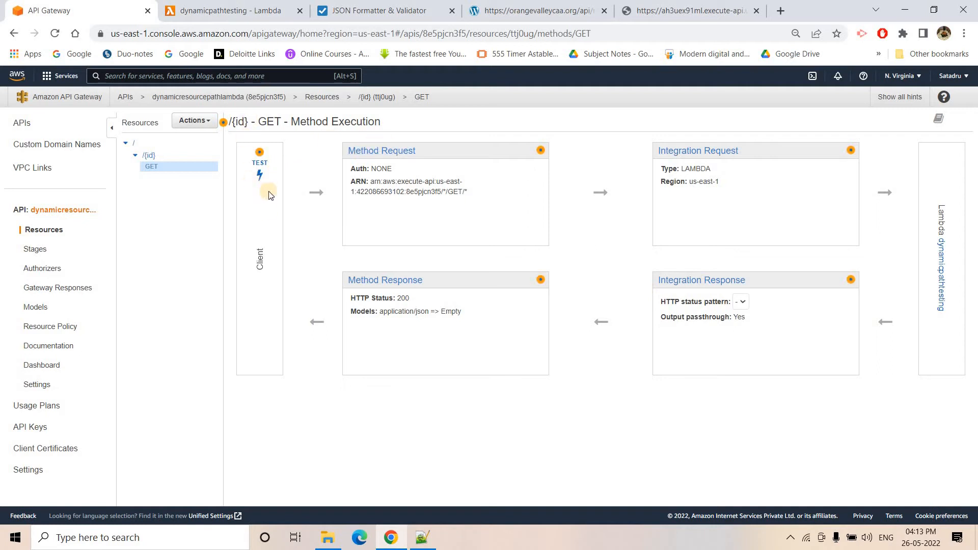
- Deploy the API to a new stage named dev
click(185, 123)
click(218, 279)
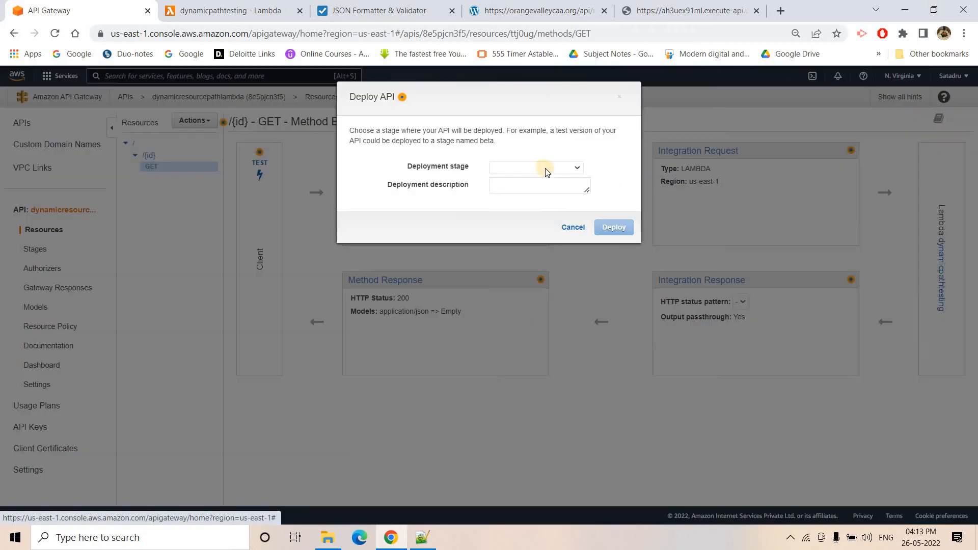
click(530, 167)
click(517, 187)
click(498, 179)
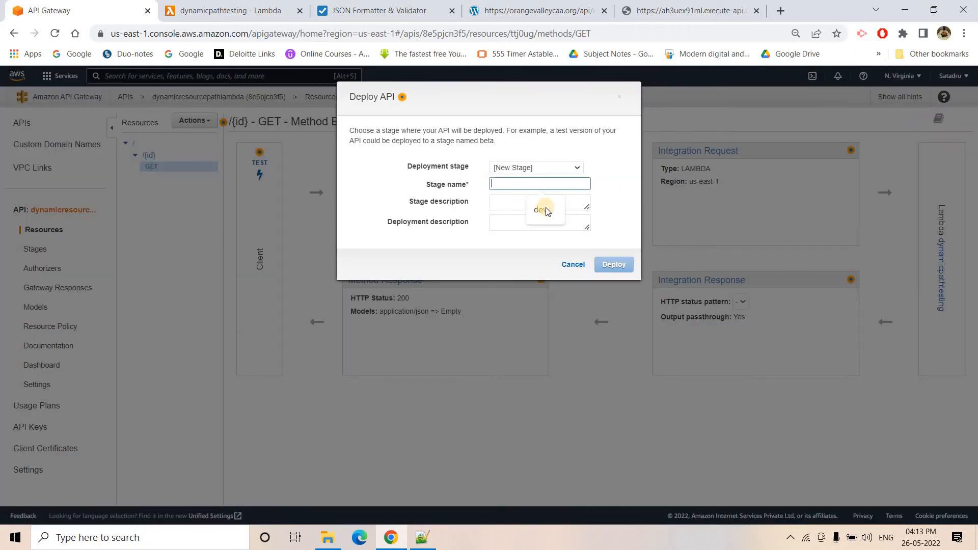
text(dev)
click(615, 266)
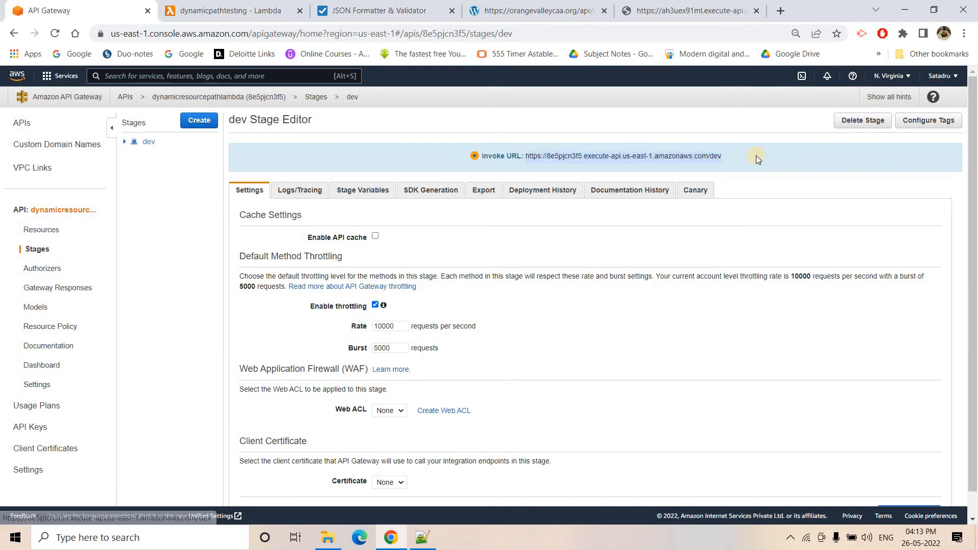
- Close the old music API tabs and request the dev stage's invoke URL with /3 appended in a new browser tab
click(671, 10)
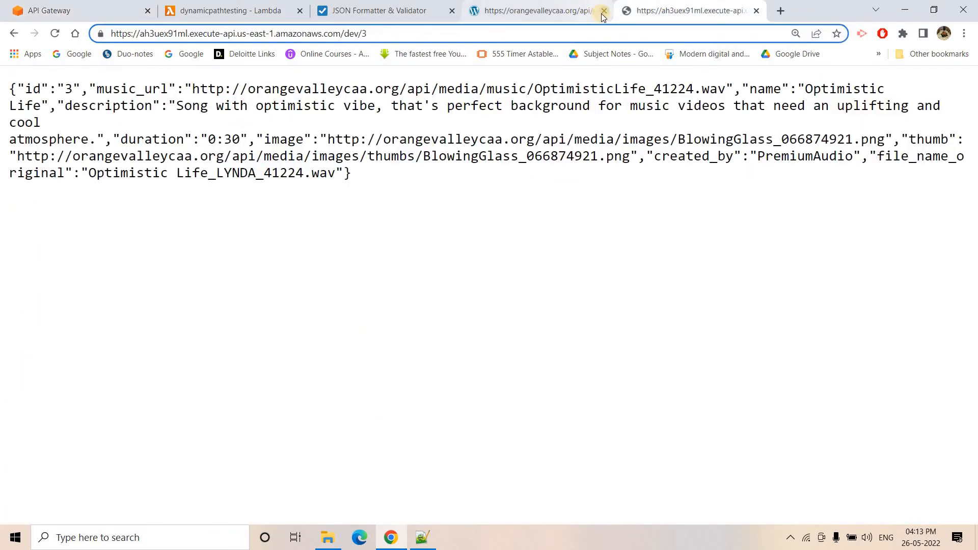
click(604, 11)
click(604, 11)
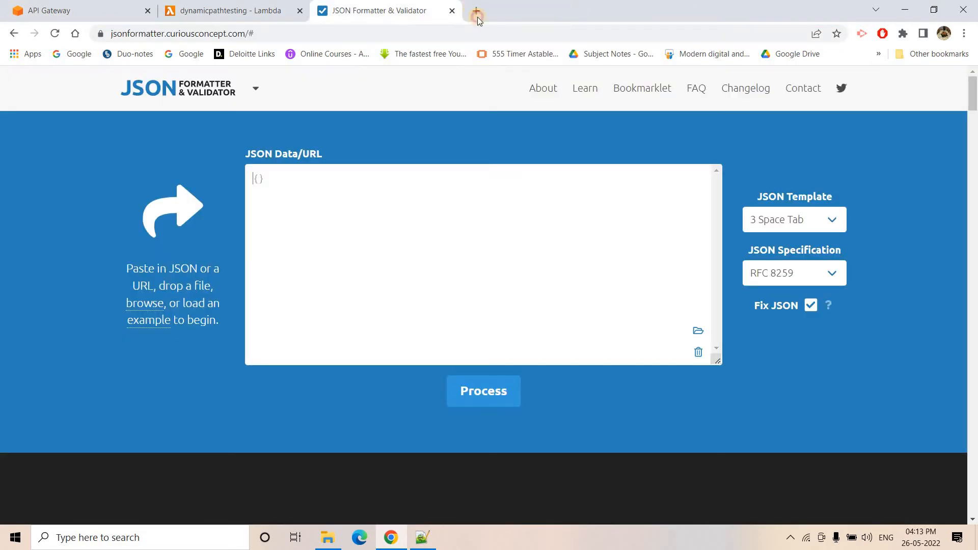
click(477, 15)
key(ctrl+v)
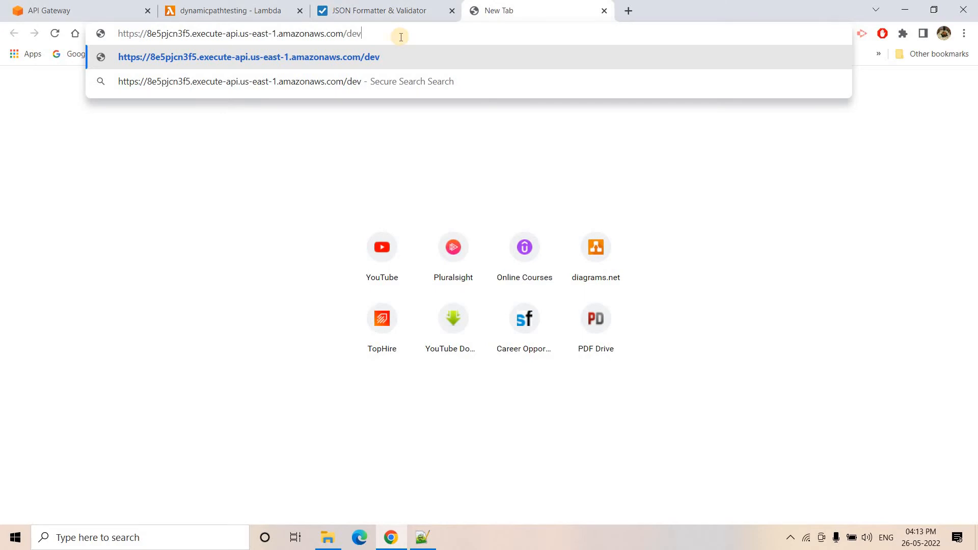
text(/3)
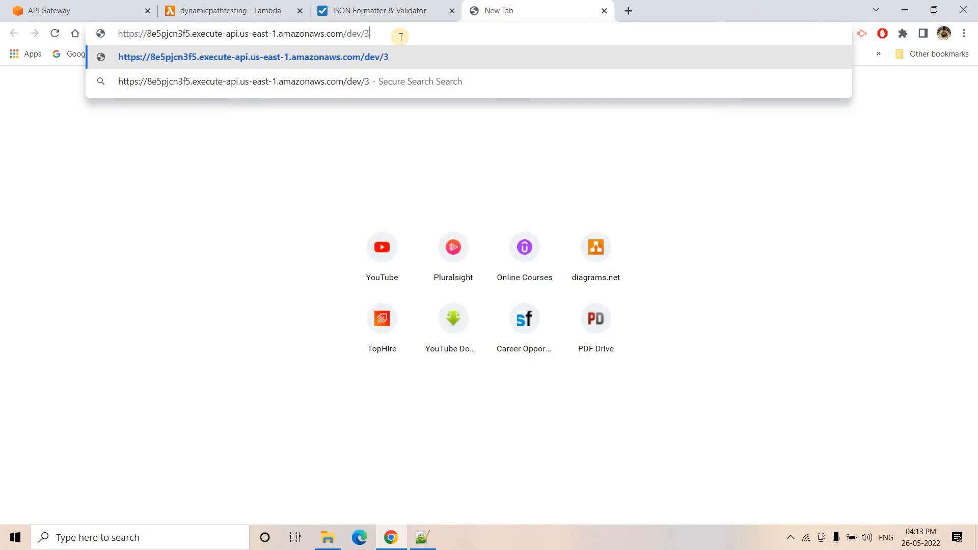
key(Return)
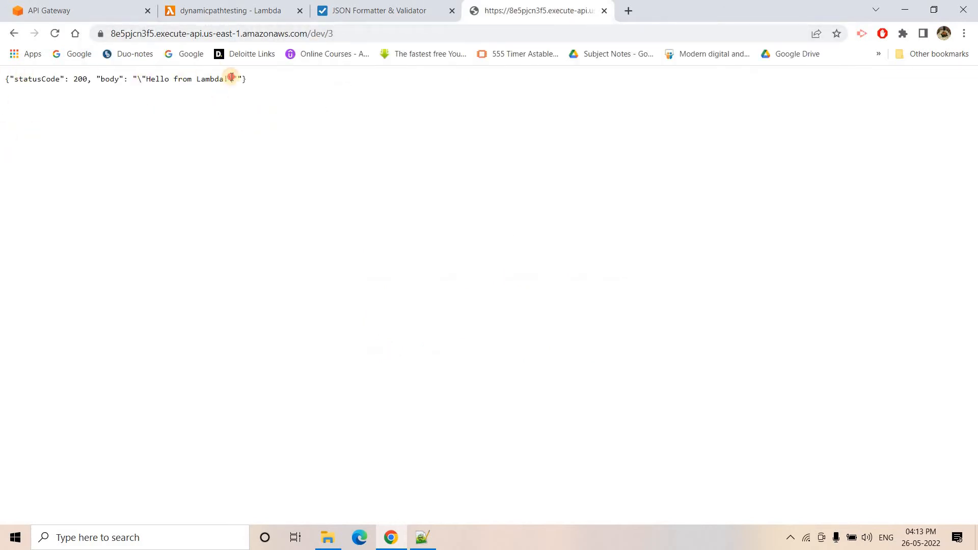
- Compare the API response with the return block in the dynamicpathtesting function's code
drag(288, 78, 2, 79)
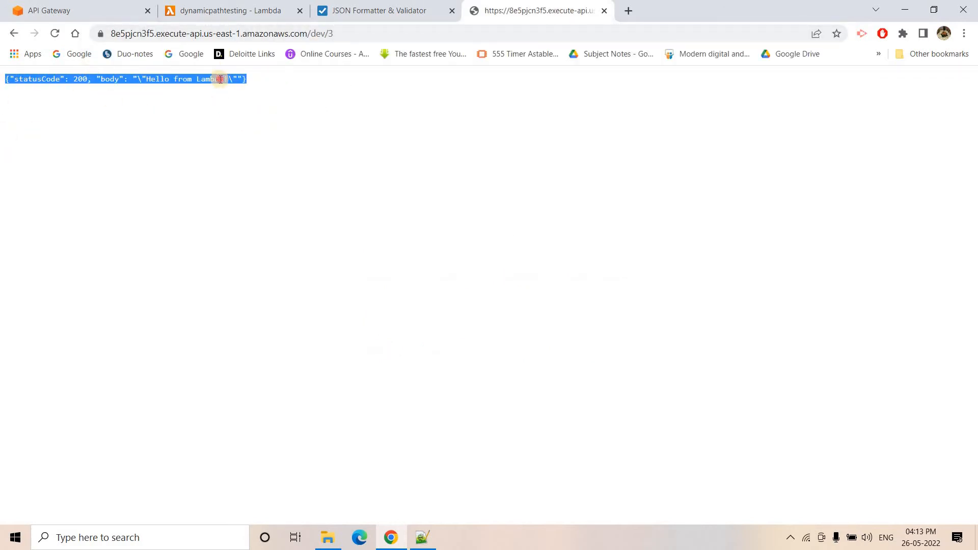
click(113, 148)
click(232, 11)
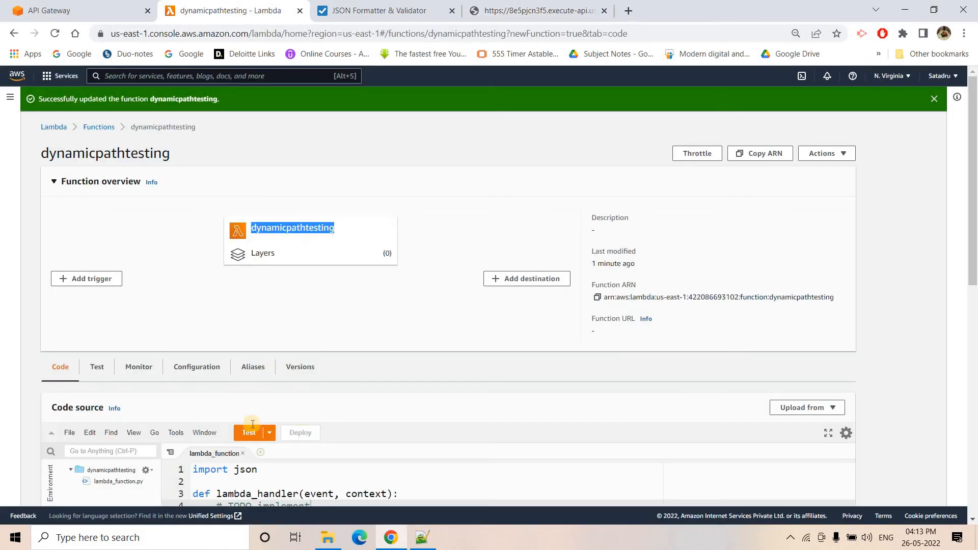
scroll(249, 422, down, 2)
drag(248, 452, 213, 406)
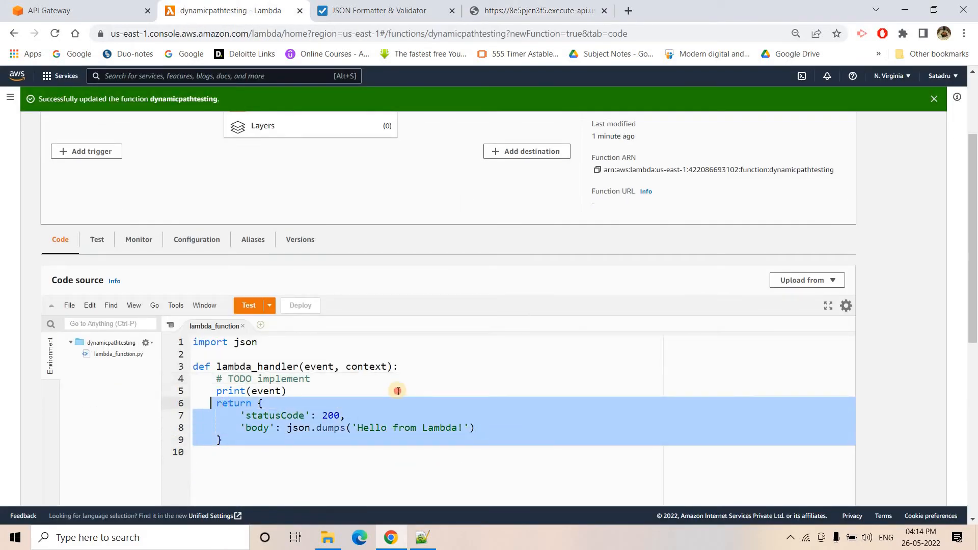
click(356, 391)
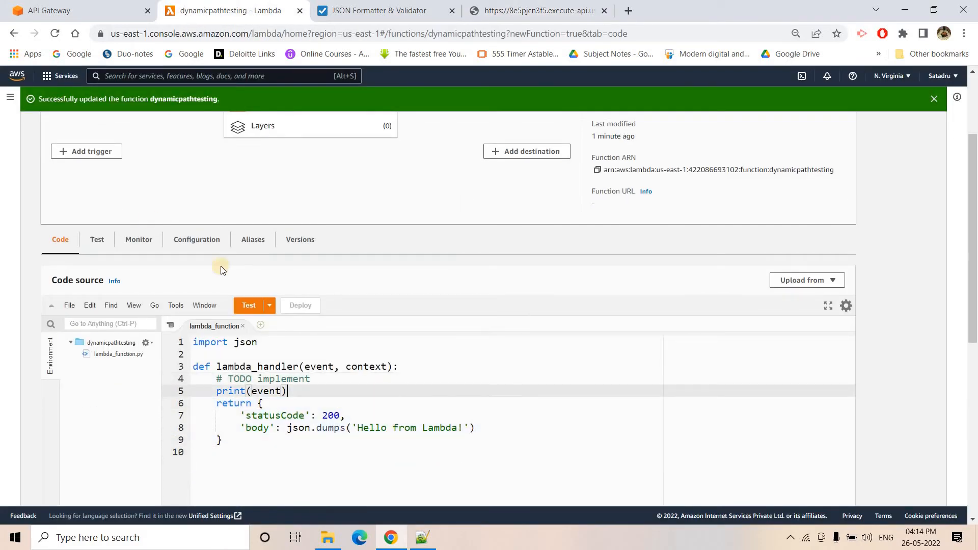
- Open the dynamicpathtesting function's CloudWatch logs and inspect the printed event in the log stream
click(138, 239)
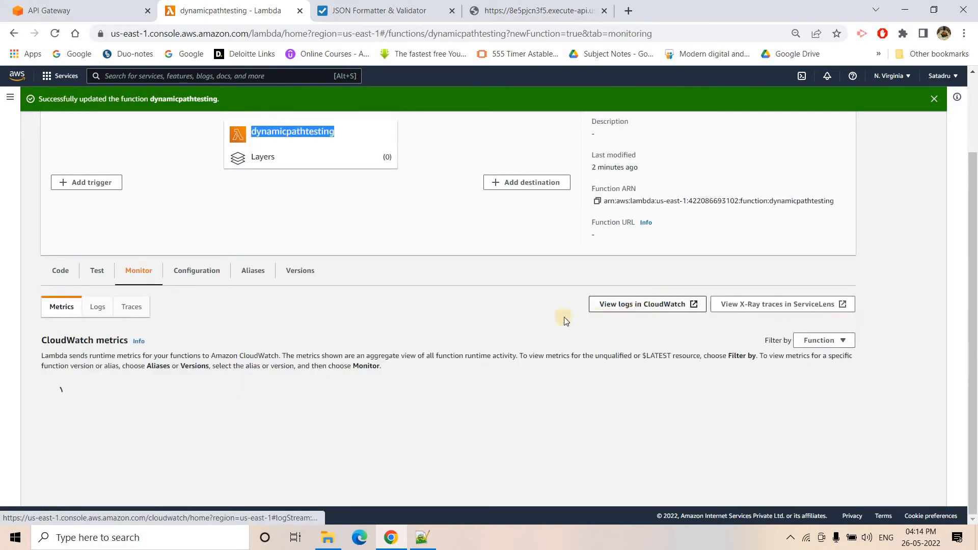
click(408, 303)
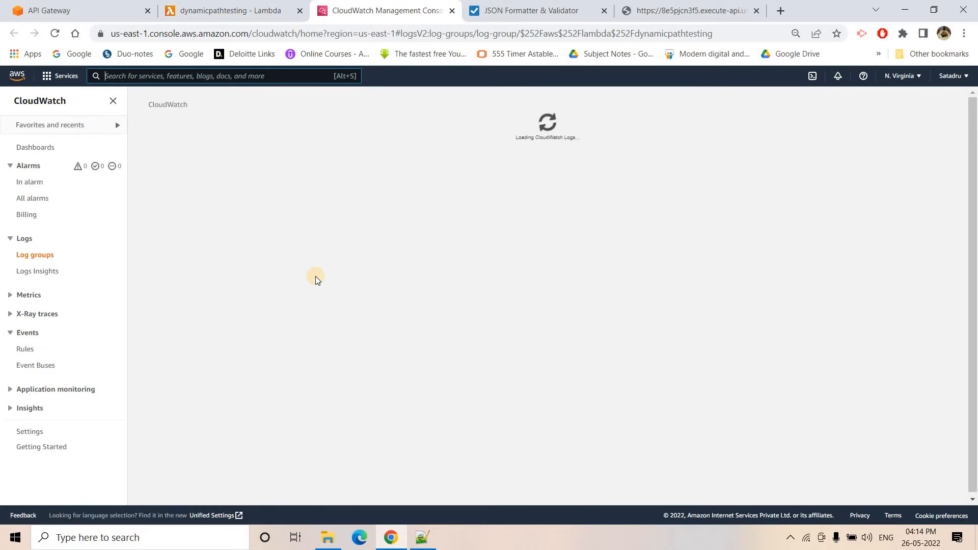
click(308, 397)
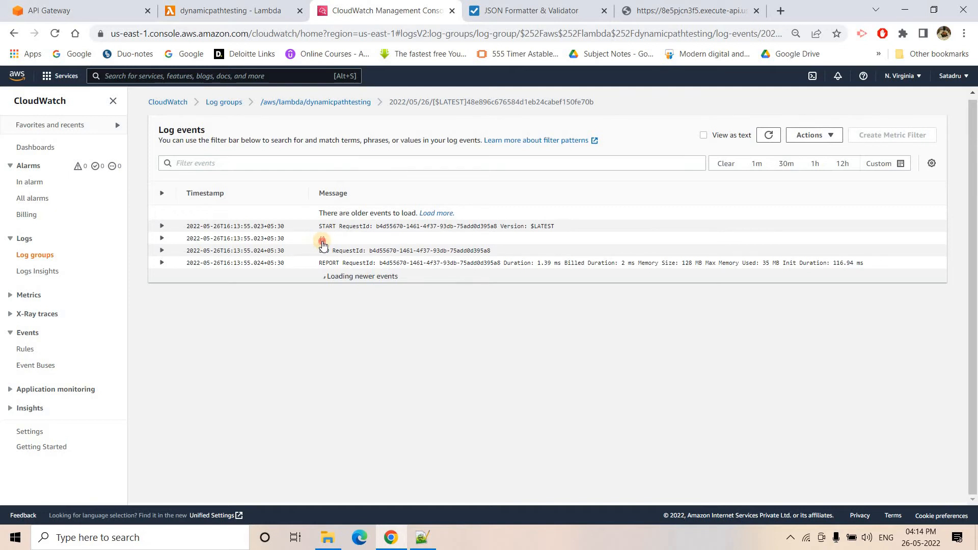
click(224, 238)
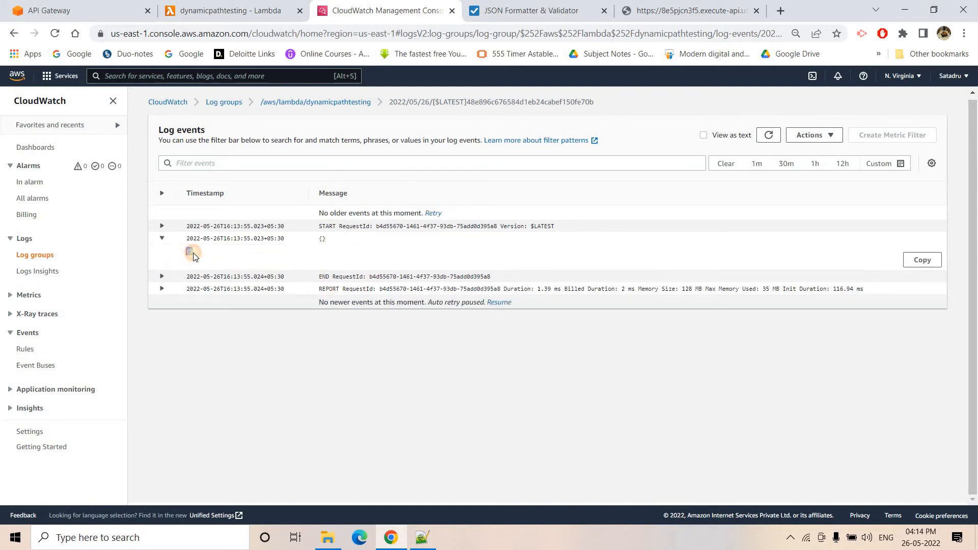
double_click(189, 251)
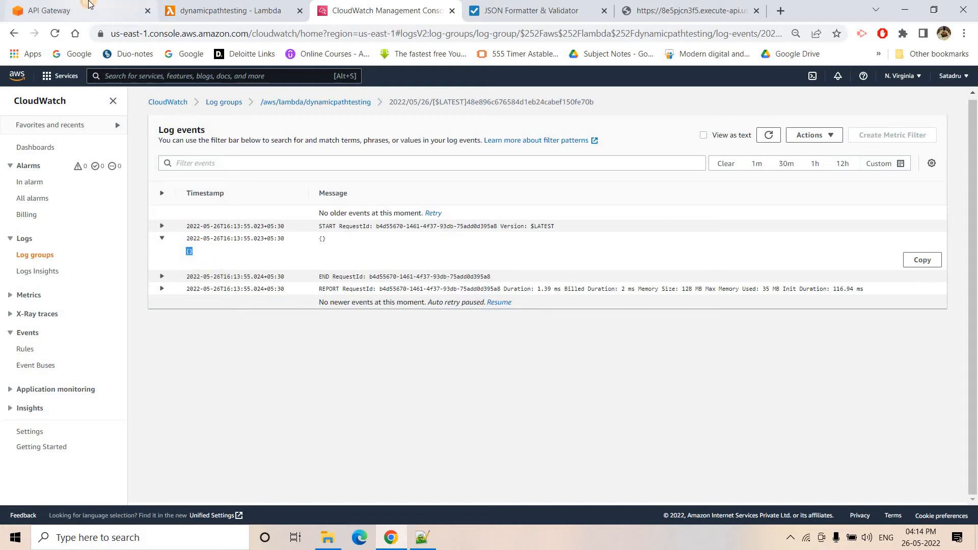
- Review the API stage, the Lambda function page and the dev/3 path in the test request's URL
click(88, 6)
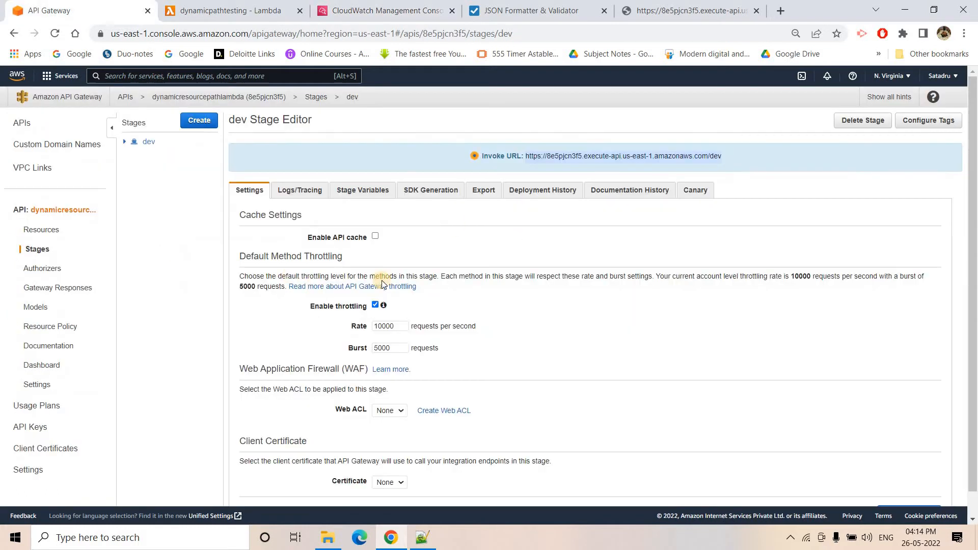
click(256, 5)
scroll(558, 222, up, 2)
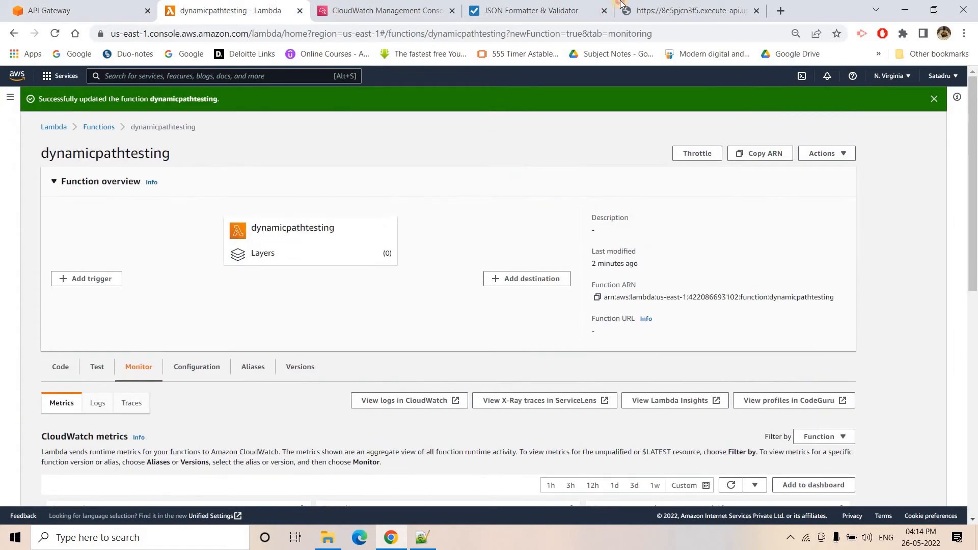
click(622, 6)
drag(333, 33, 315, 34)
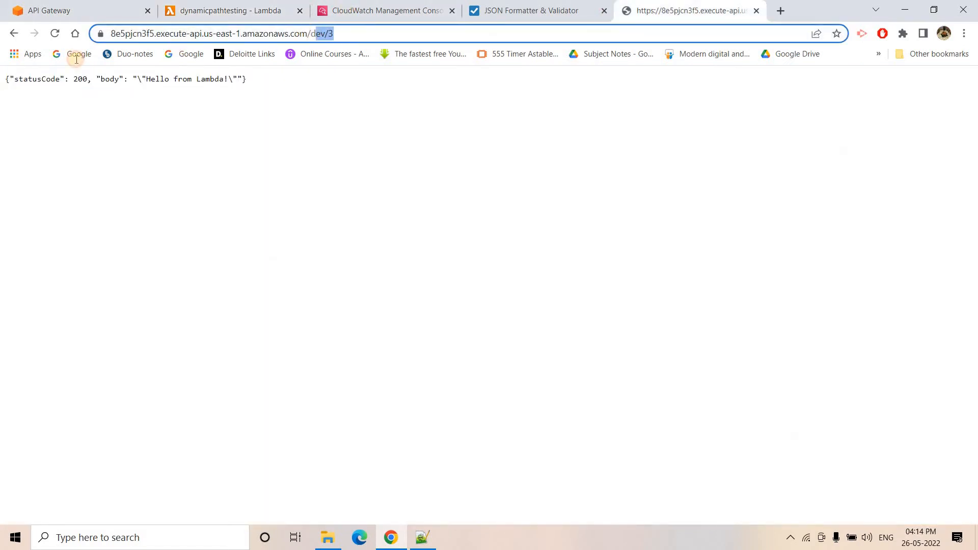
drag(77, 60, 75, 59)
click(225, 188)
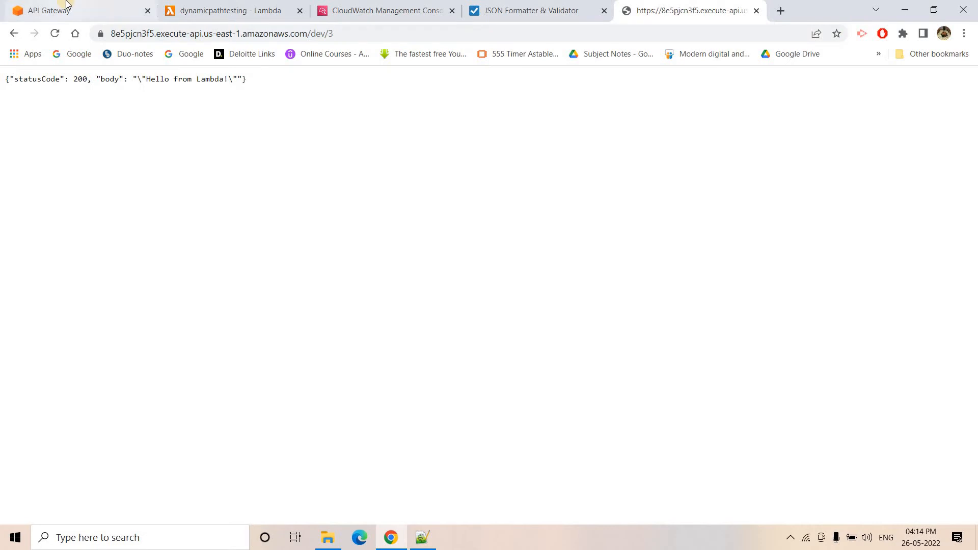
- Open the integration request of the /{id} GET method and expand its mapping templates
click(66, 5)
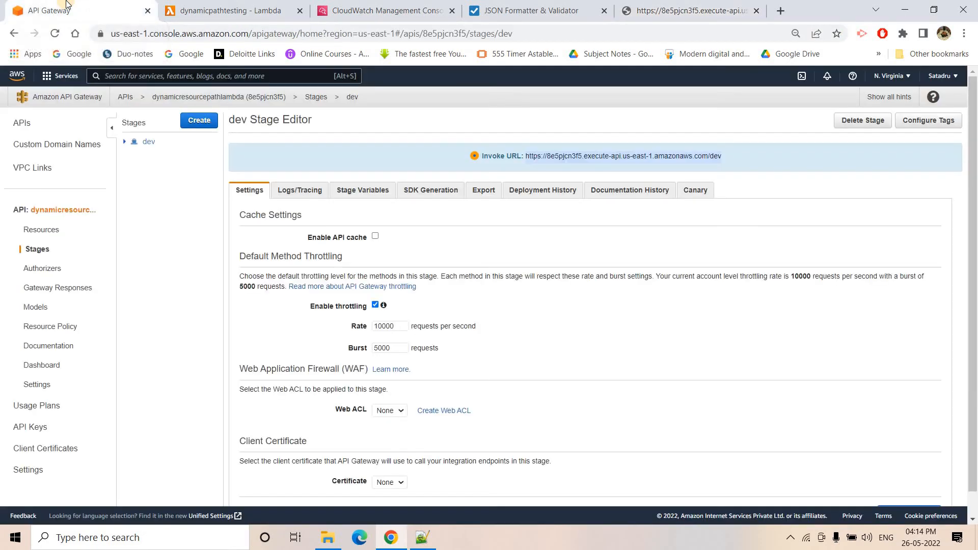
click(43, 231)
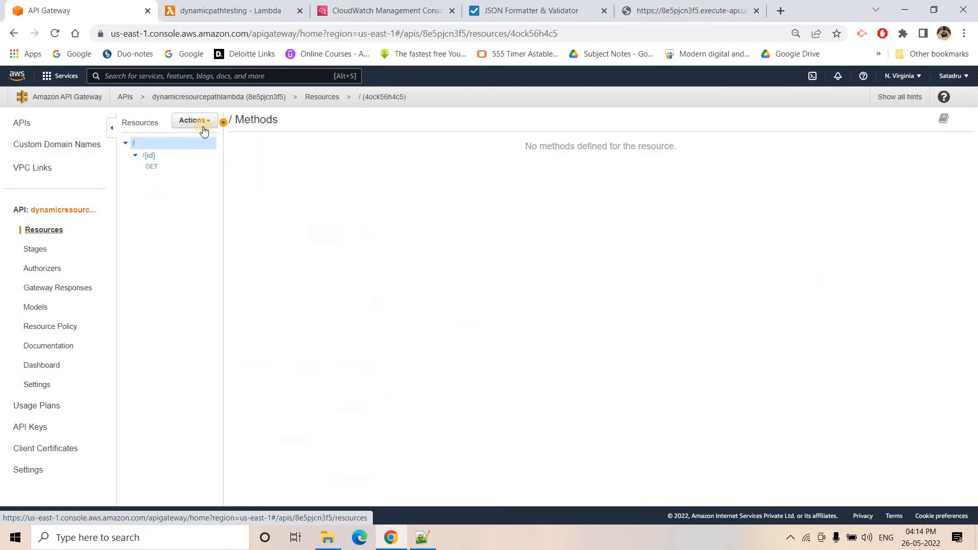
click(162, 168)
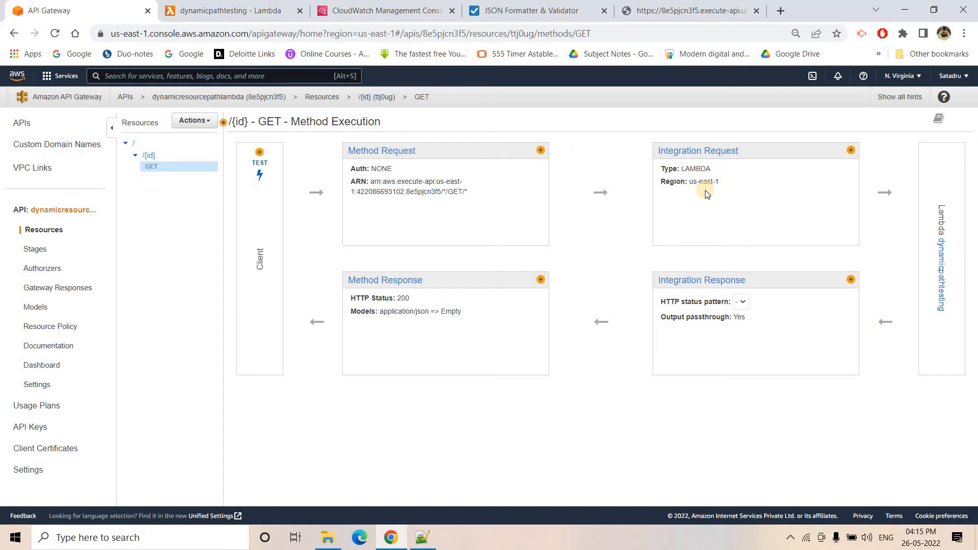
click(718, 151)
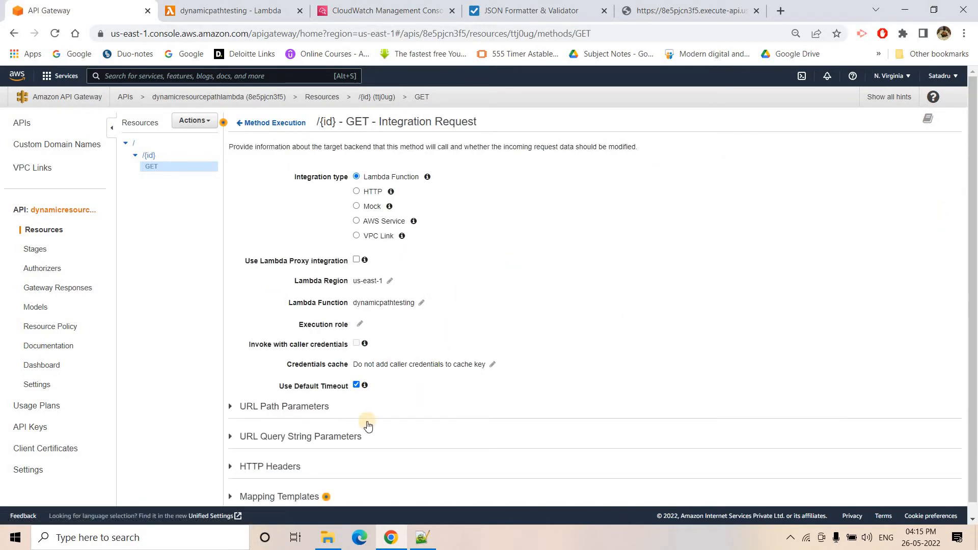
scroll(388, 408, down, 1)
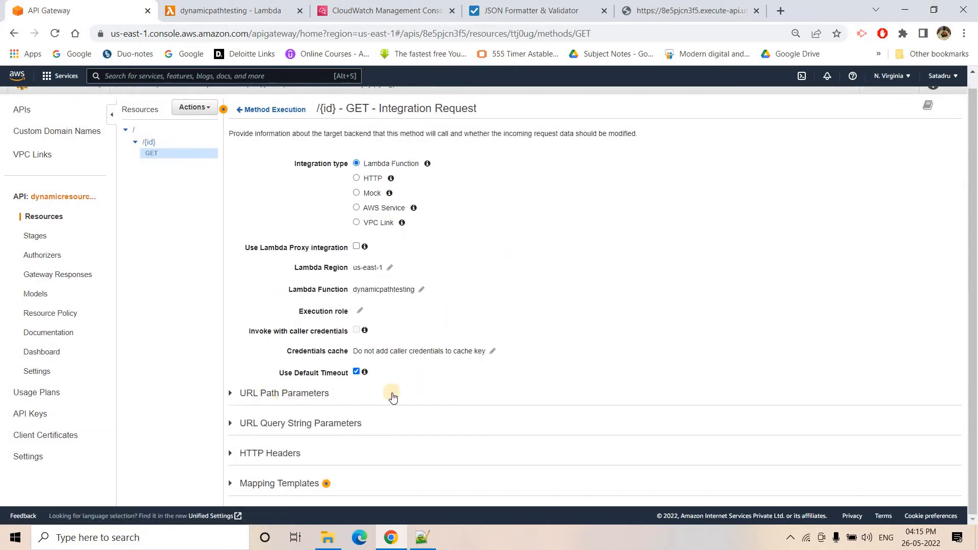
click(265, 484)
scroll(433, 396, down, 3)
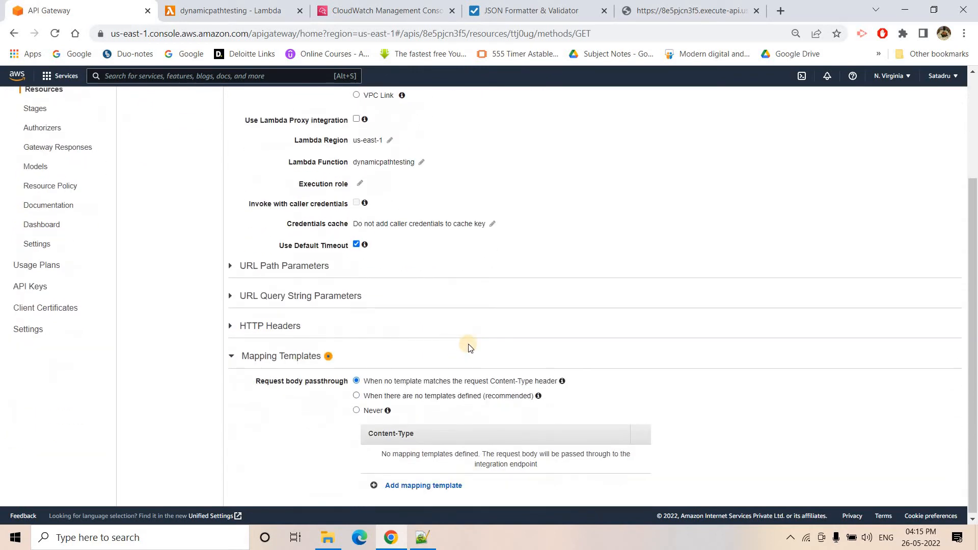
- Add an application/json mapping template to the /{id} GET integration request and secure the integration to defined content types
click(424, 485)
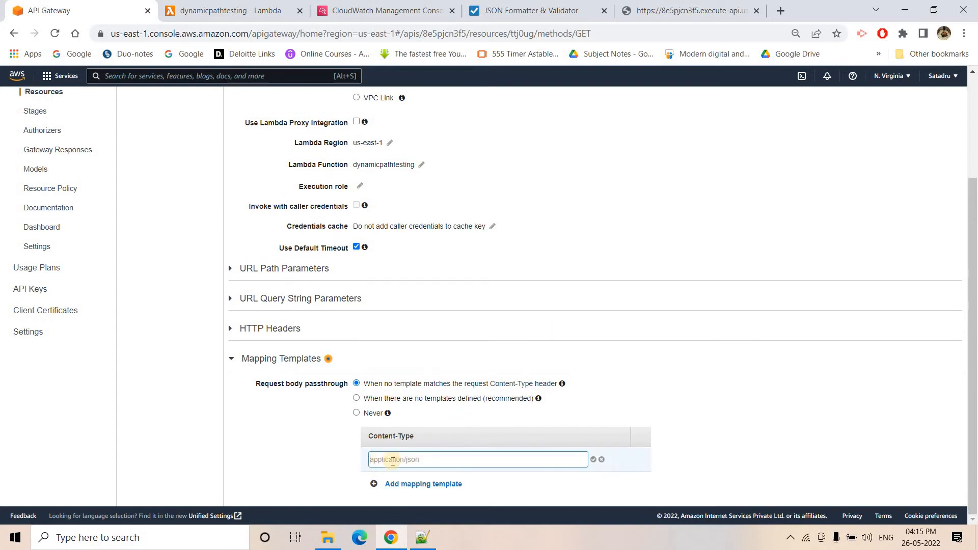
click(418, 463)
click(461, 481)
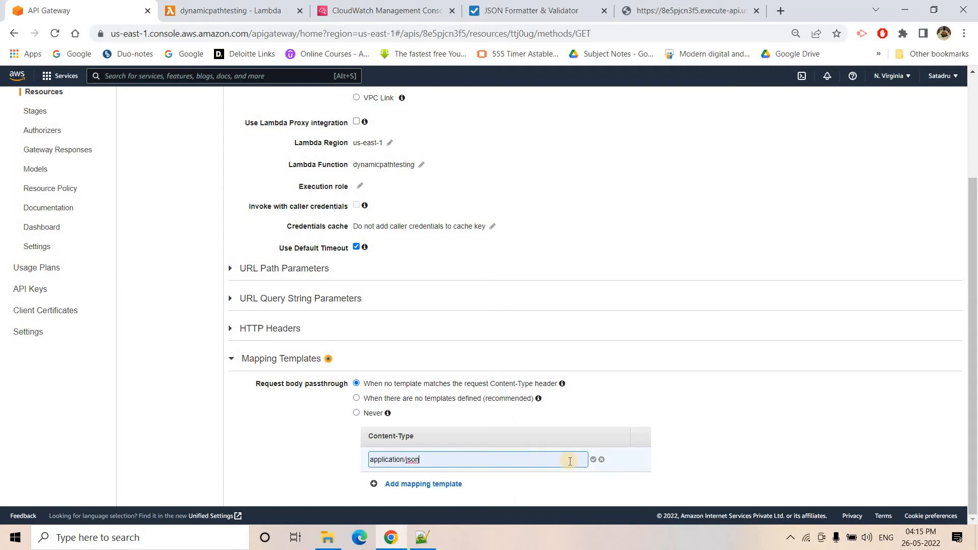
click(592, 461)
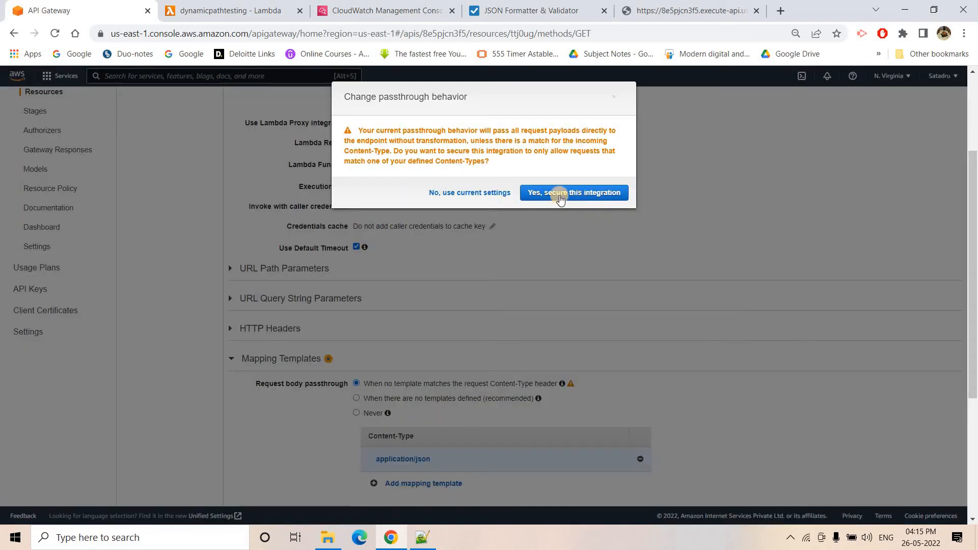
click(568, 194)
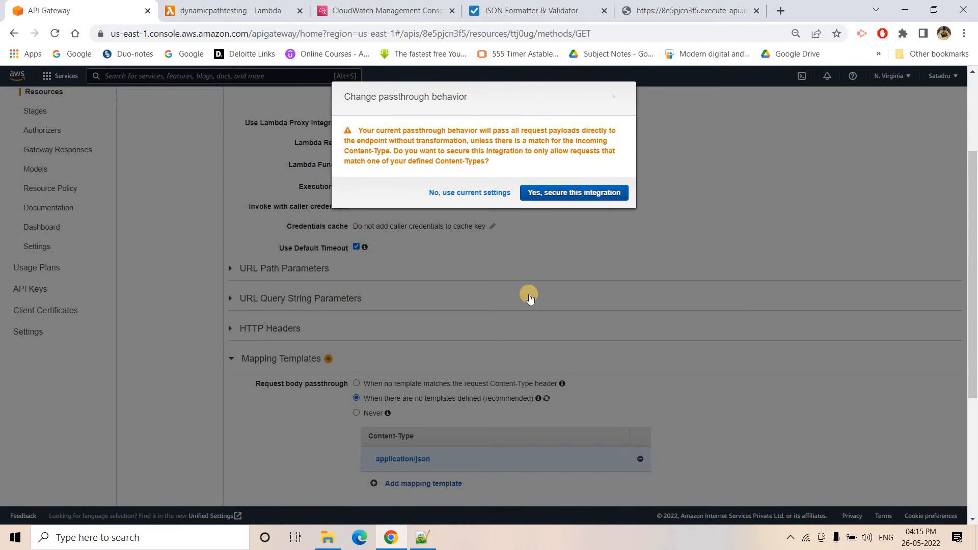
- Generate the application/json template from Method Request passthrough and save the mapping template
scroll(181, 337, down, 4)
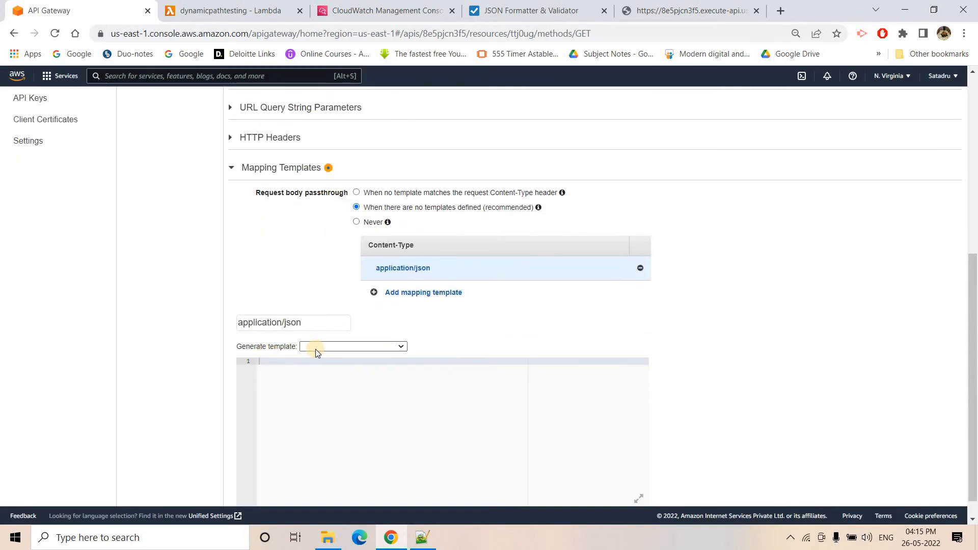
click(320, 348)
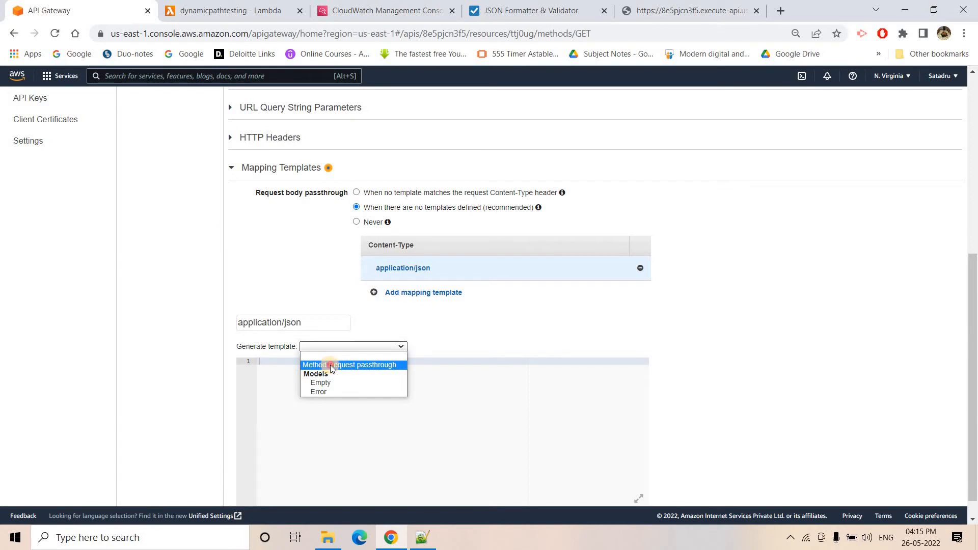
click(329, 365)
scroll(349, 430, down, 1)
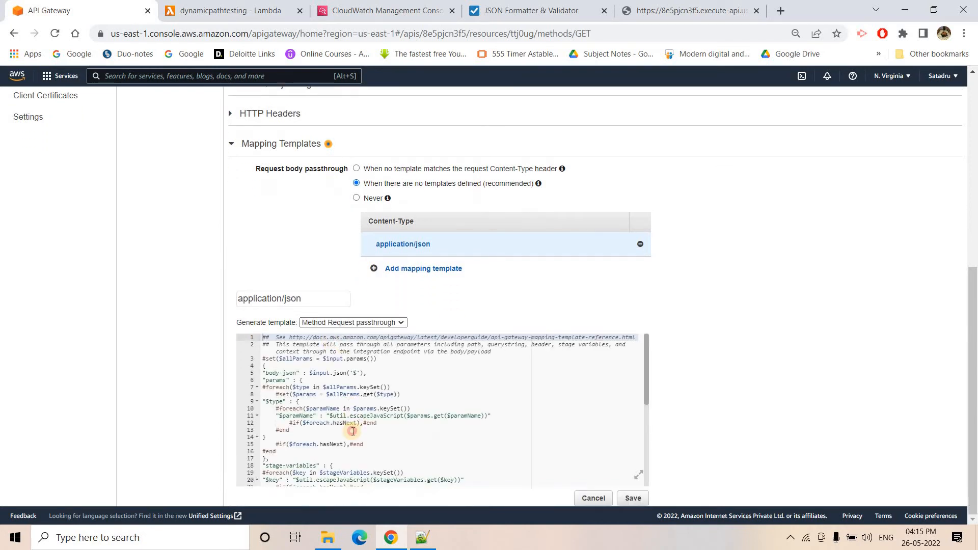
click(353, 432)
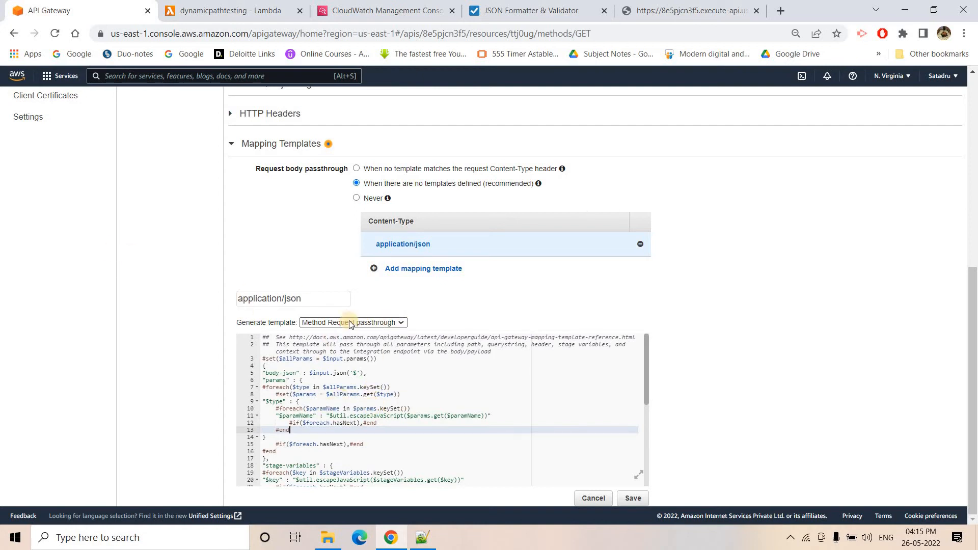
click(626, 500)
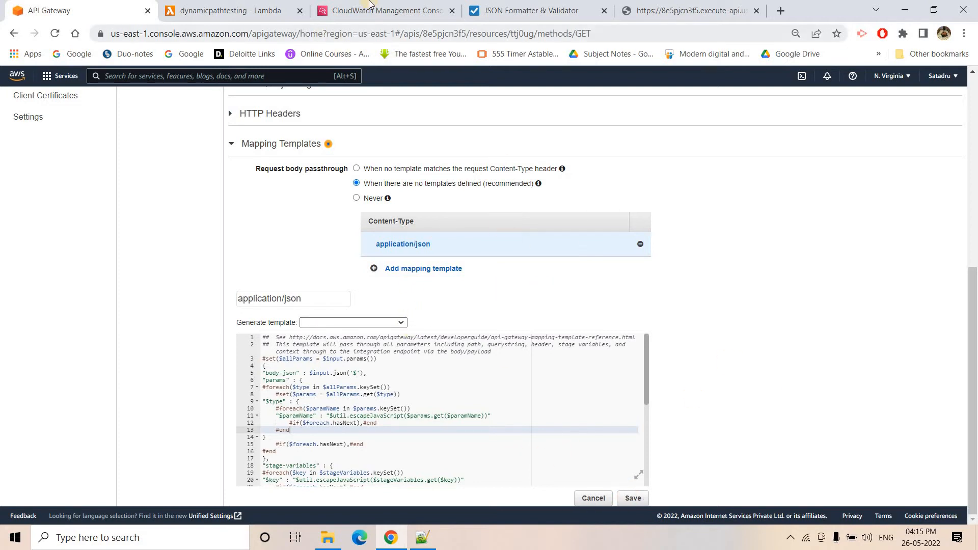
- Review the dev/3 test request's URL and its existing response
click(721, 4)
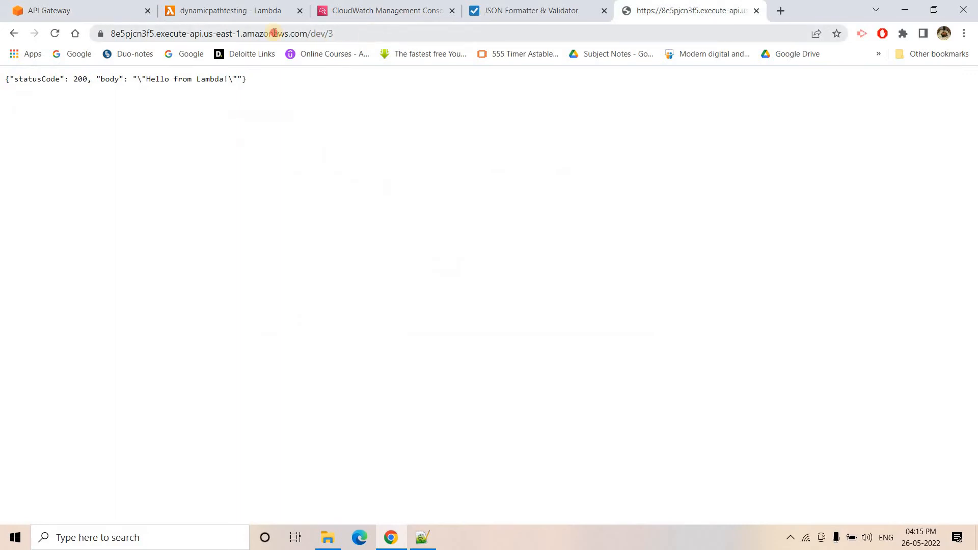
drag(91, 33, 380, 38)
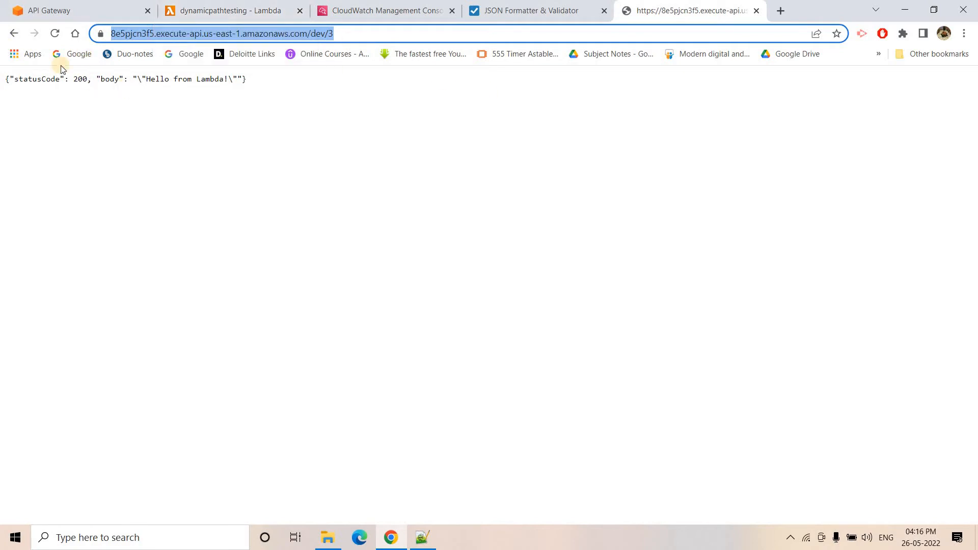
triple_click(119, 80)
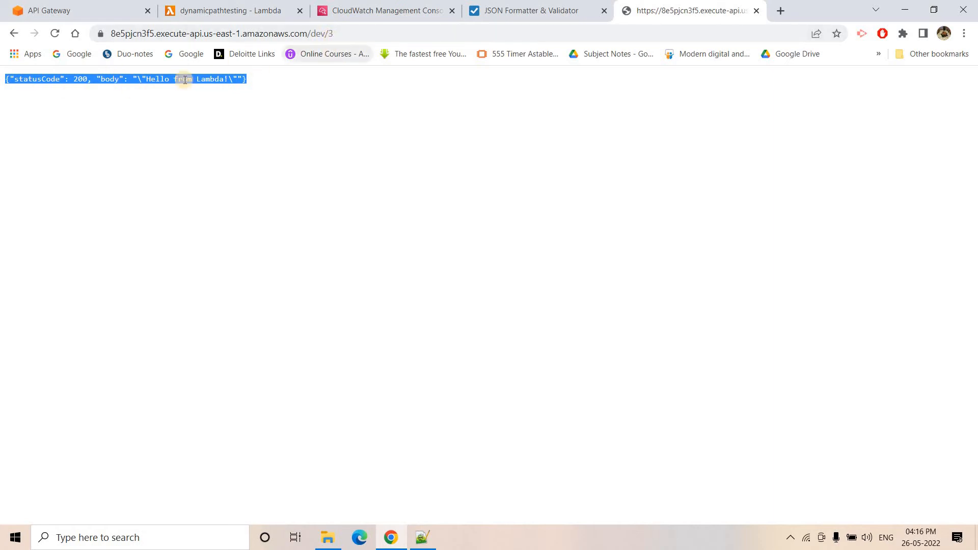
- Deploy the dynamicresourcepathlambda API to the dev stage
key(ctrl+1)
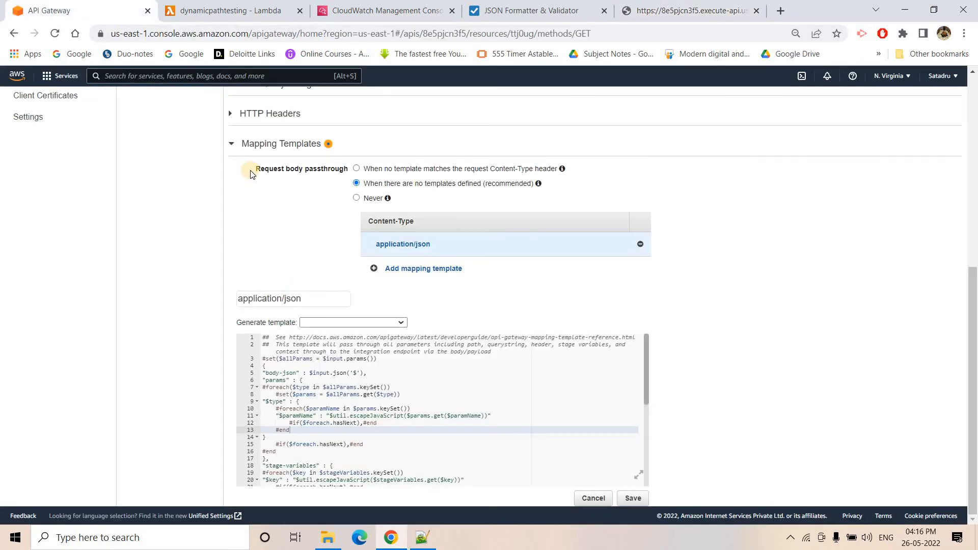
scroll(230, 125, up, 3)
scroll(230, 126, up, 5)
click(194, 120)
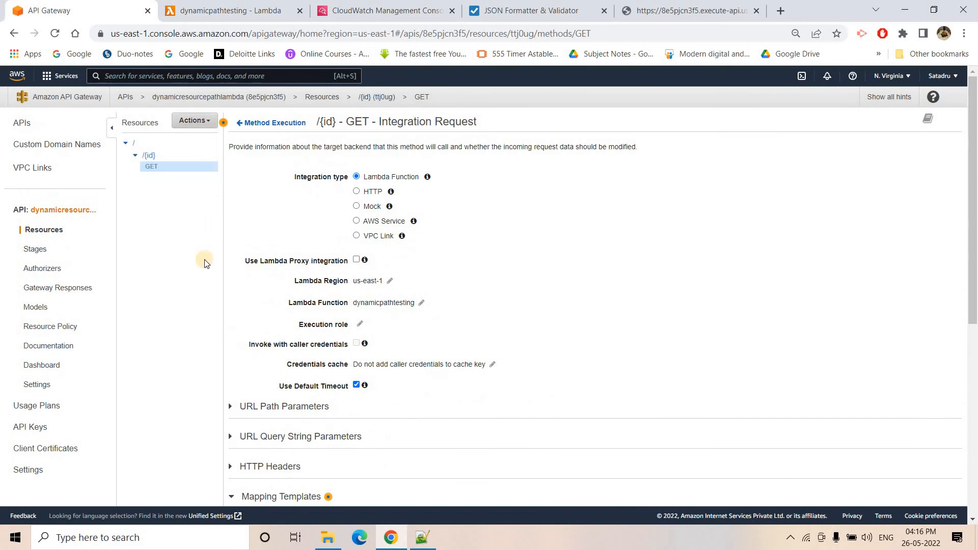
click(204, 282)
click(515, 168)
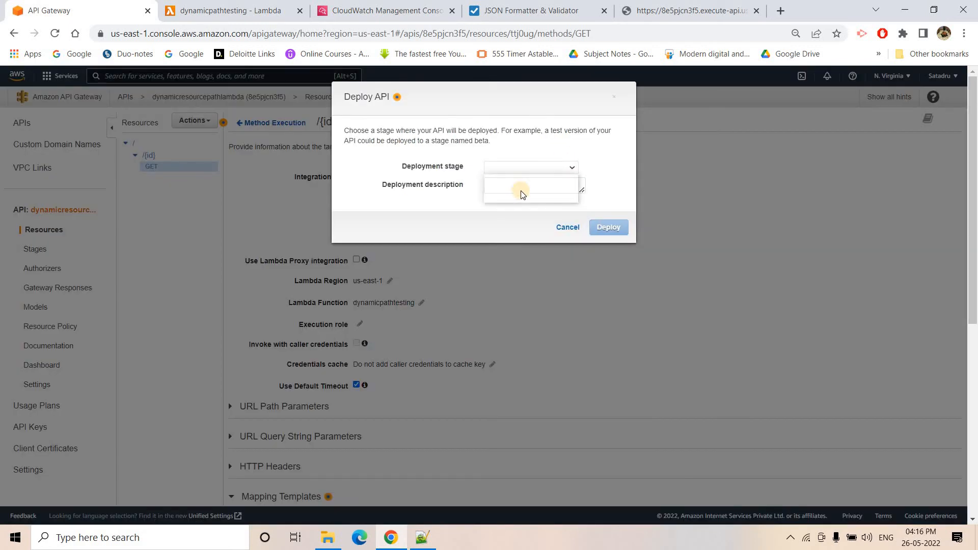
click(530, 188)
click(599, 232)
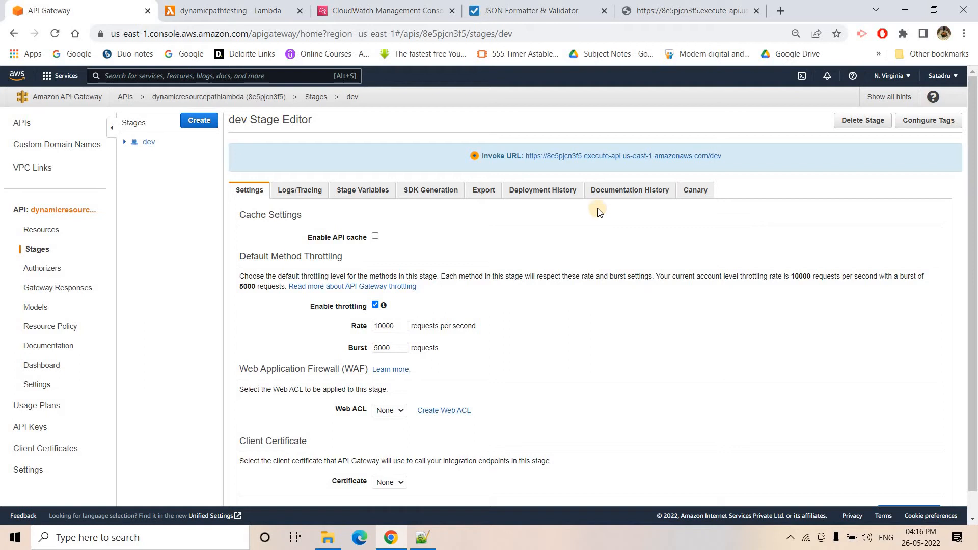
- Return to the /aws/lambda/dynamicpathtesting log group in CloudWatch
click(616, 5)
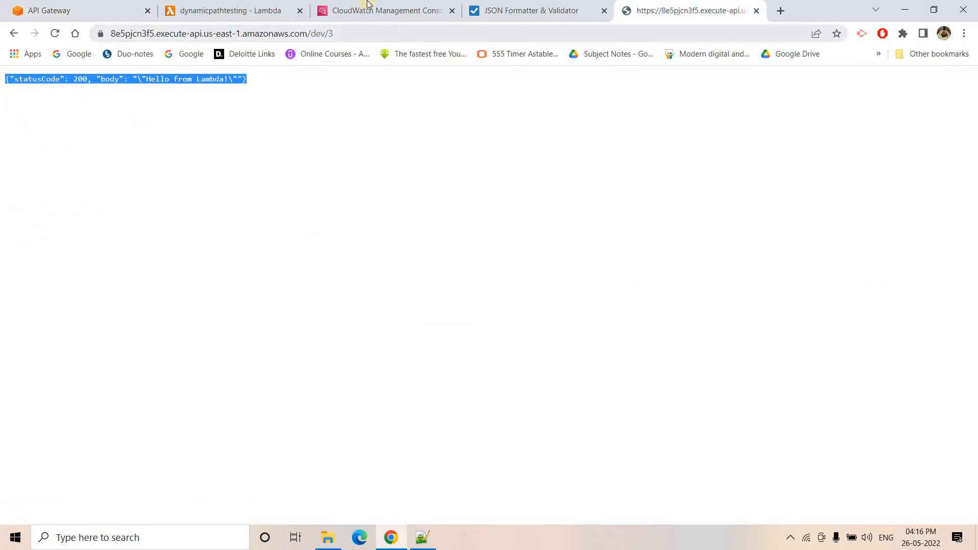
click(368, 5)
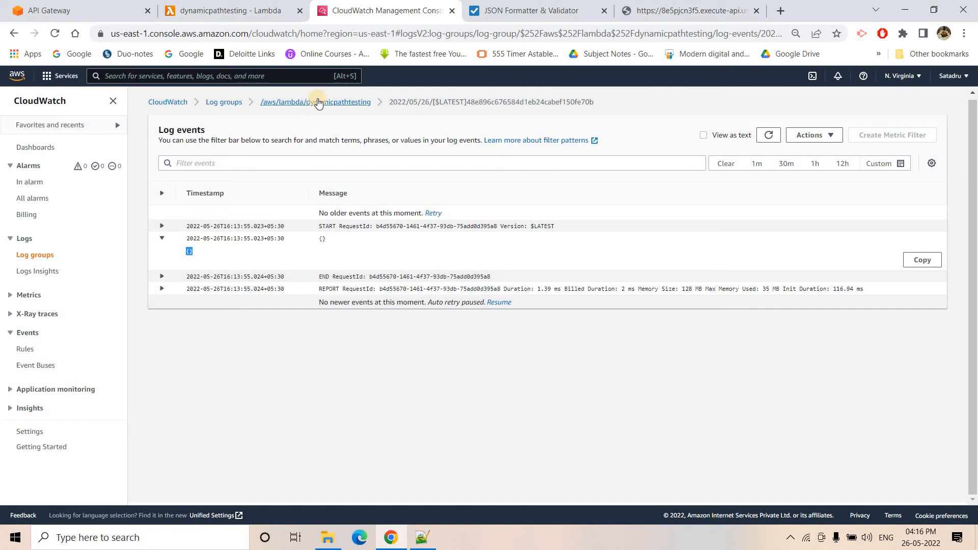
click(318, 102)
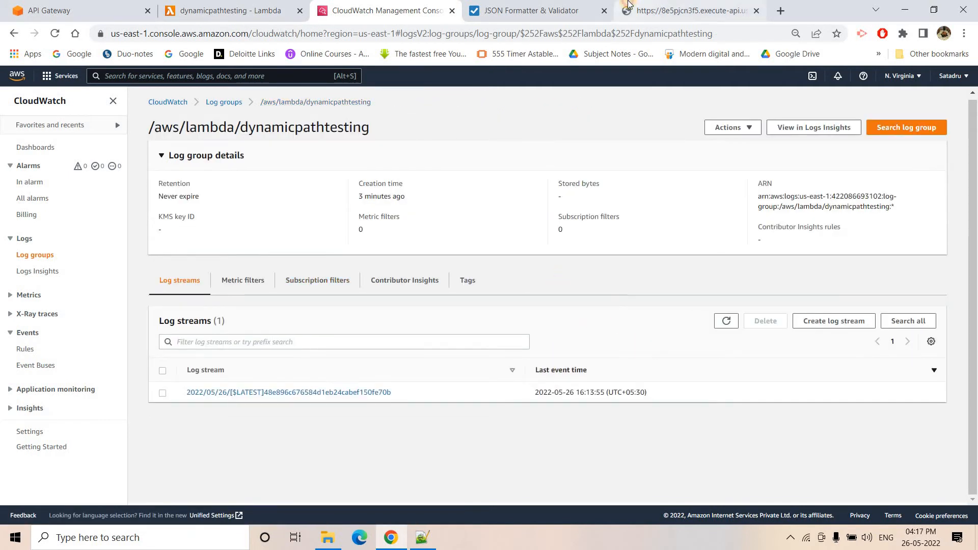
- Resend the API test request to the dev/3 path and check its response
click(685, 10)
click(354, 30)
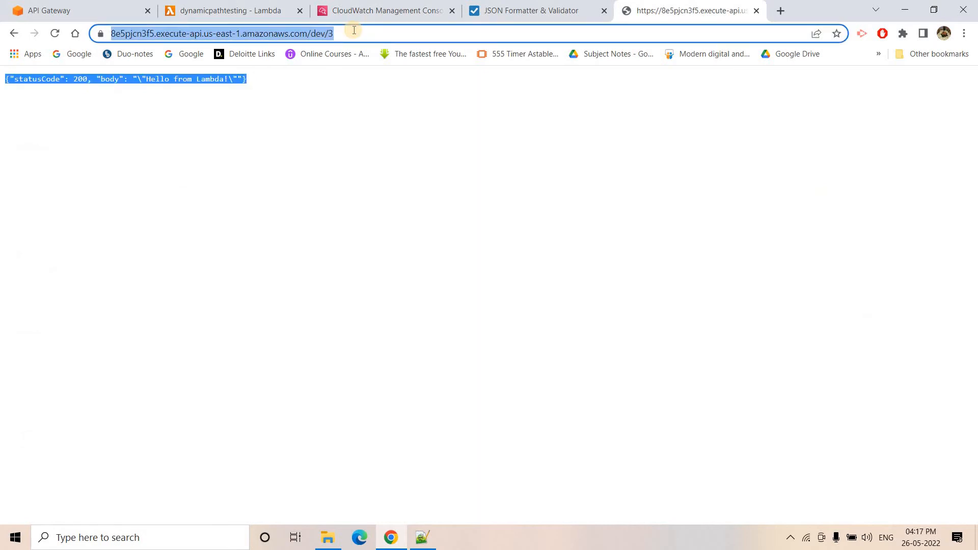
key(Return)
drag(2, 78, 388, 137)
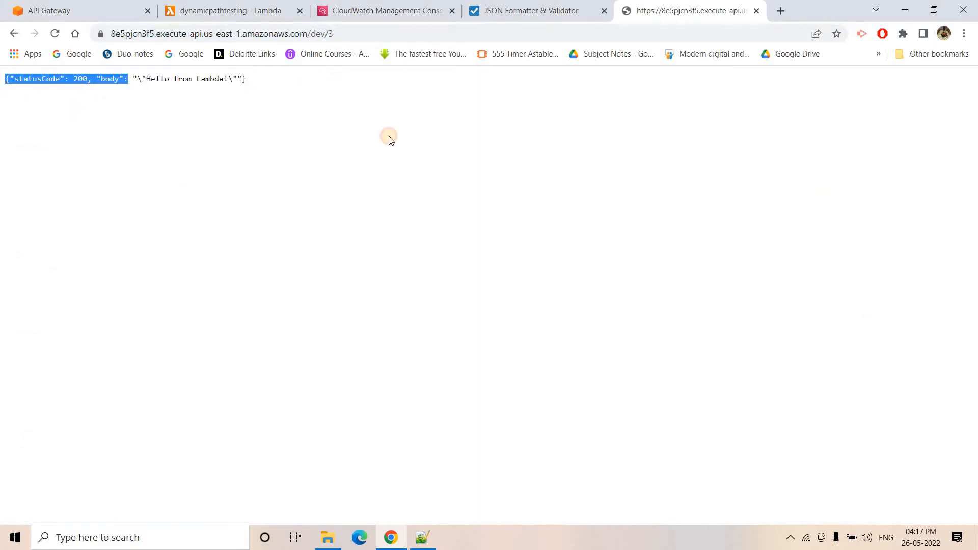
click(389, 136)
- Refresh the dynamicpathtesting log streams, open the stream and expand the newest printed event
click(381, 3)
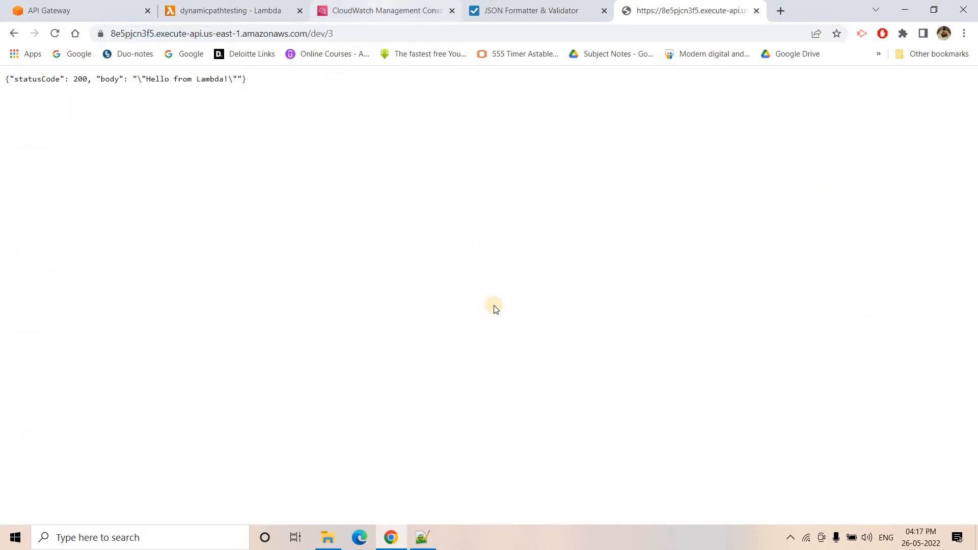
click(726, 320)
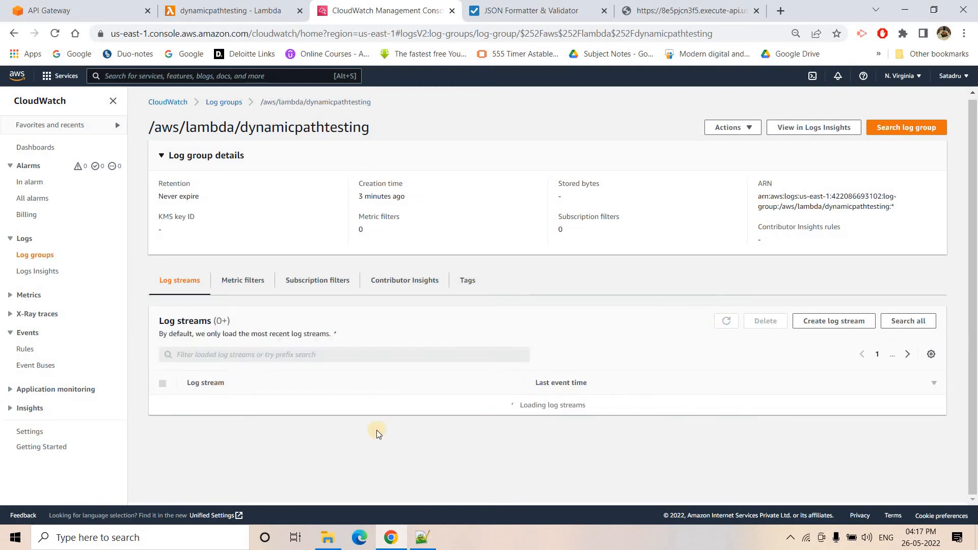
click(367, 392)
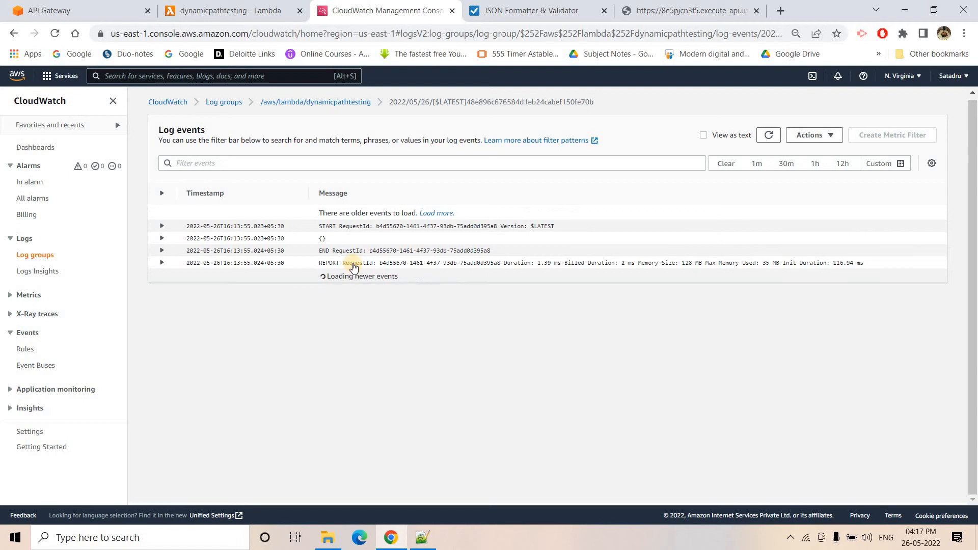
click(162, 288)
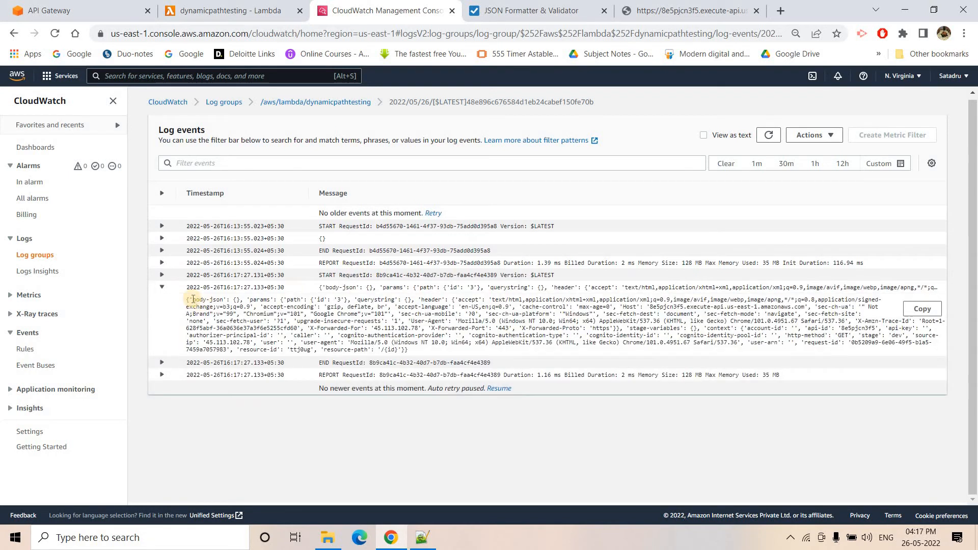
- Copy the expanded event message and format it in the JSON Formatter & Validator
mouse_move(186, 300)
mouse_down()
mouse_move(422, 350)
mouse_move(192, 303)
mouse_up()
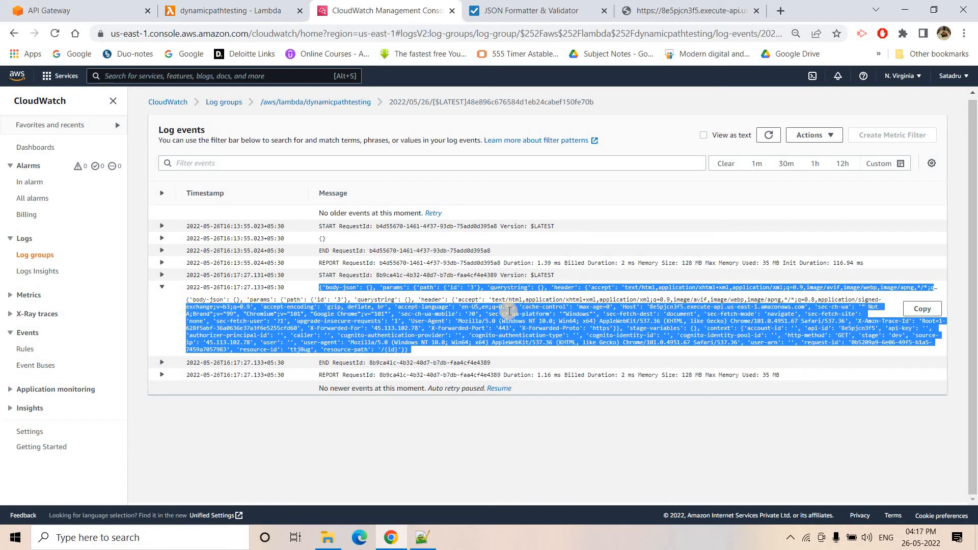
click(924, 322)
click(923, 309)
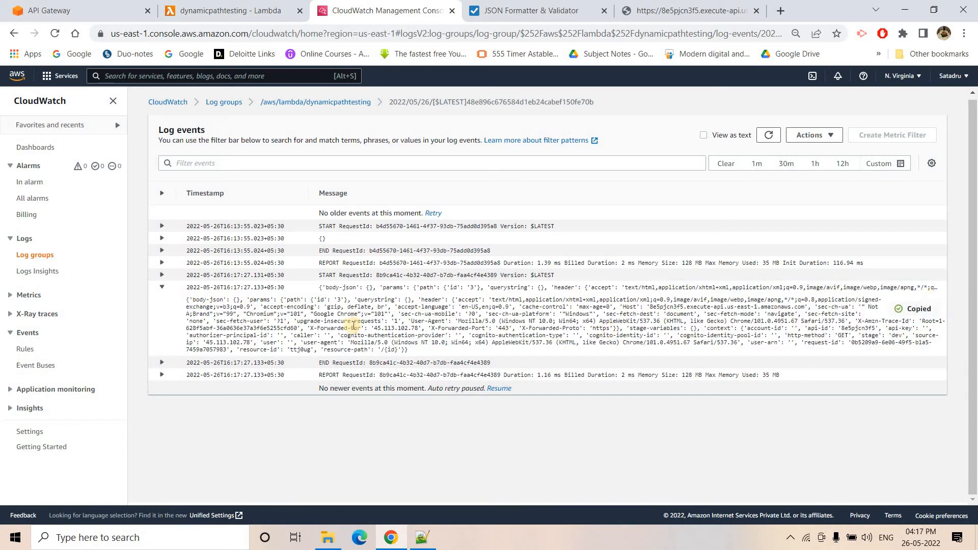
click(513, 6)
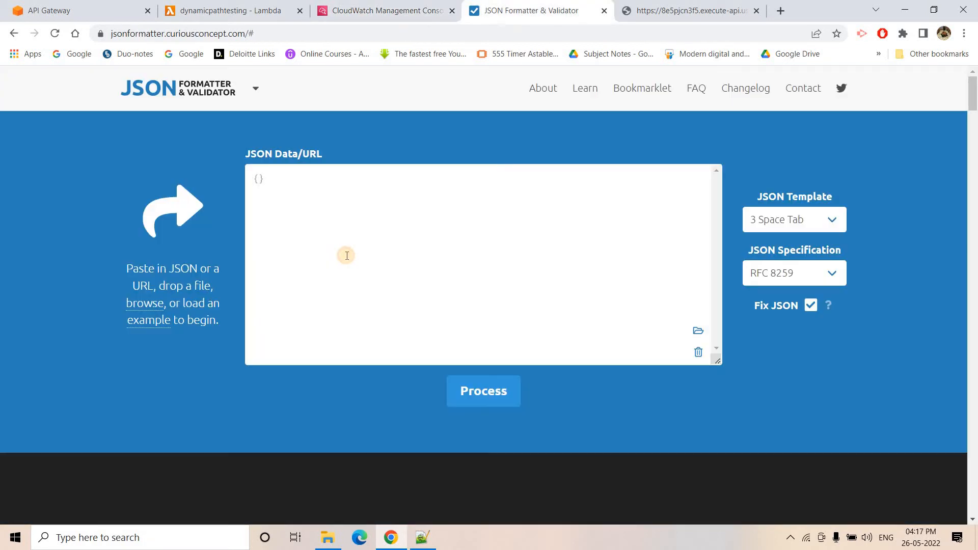
key(ctrl+v)
click(487, 388)
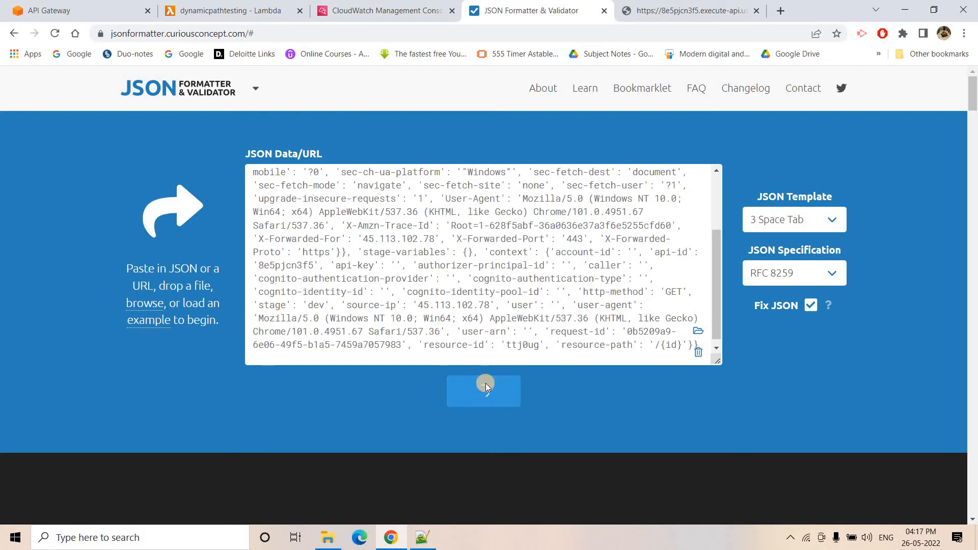
- Examine body-json, params and the path id in the formatted event and compare the id with the end of the test URL
scroll(232, 258, down, 2)
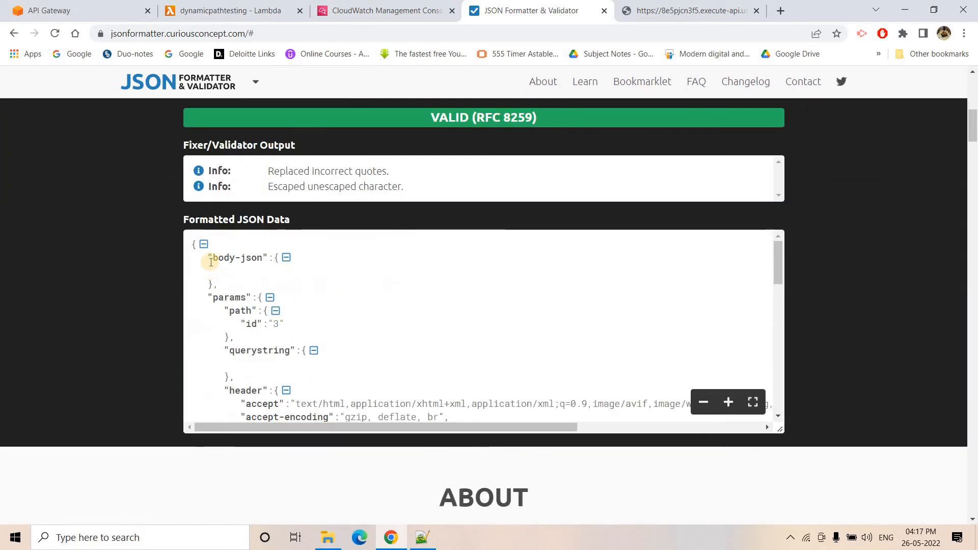
drag(210, 257, 260, 257)
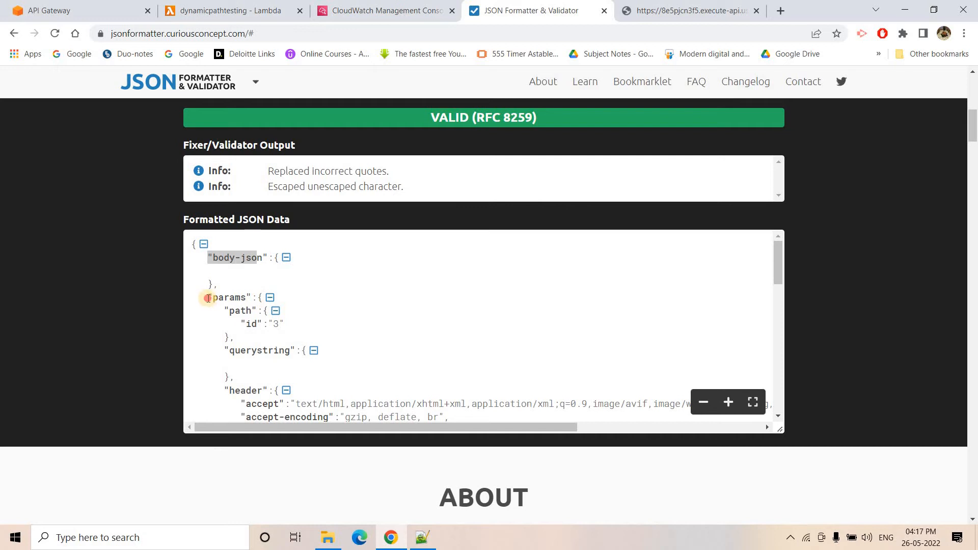
drag(208, 297, 255, 294)
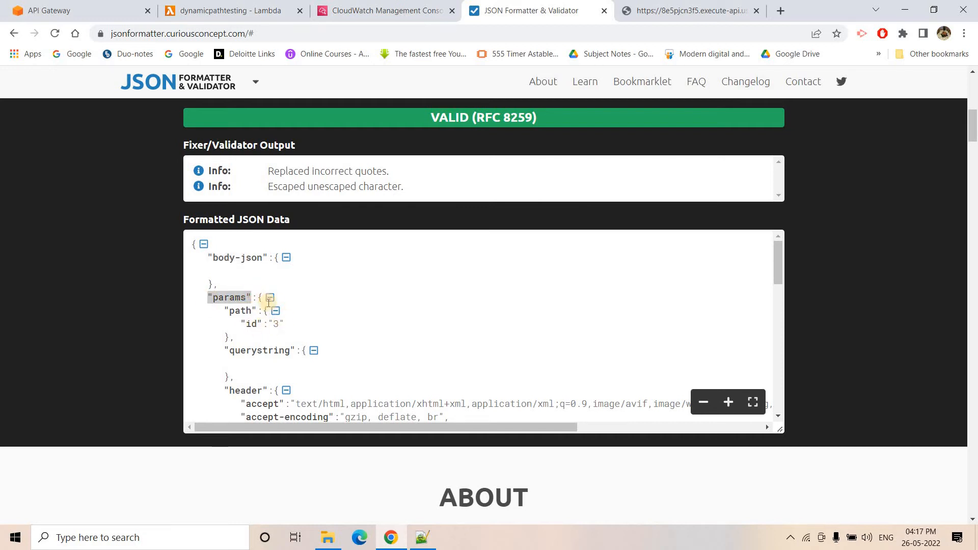
double_click(257, 311)
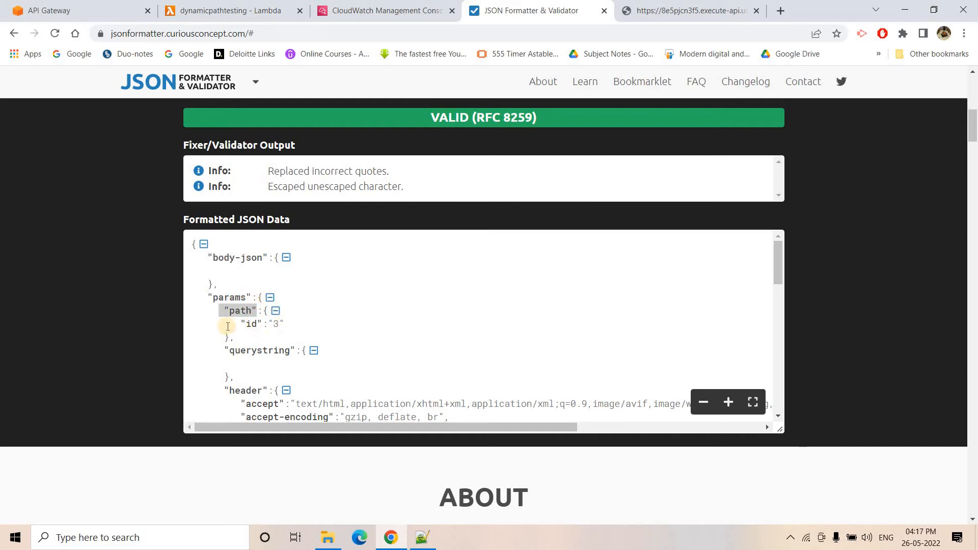
triple_click(295, 325)
click(647, 4)
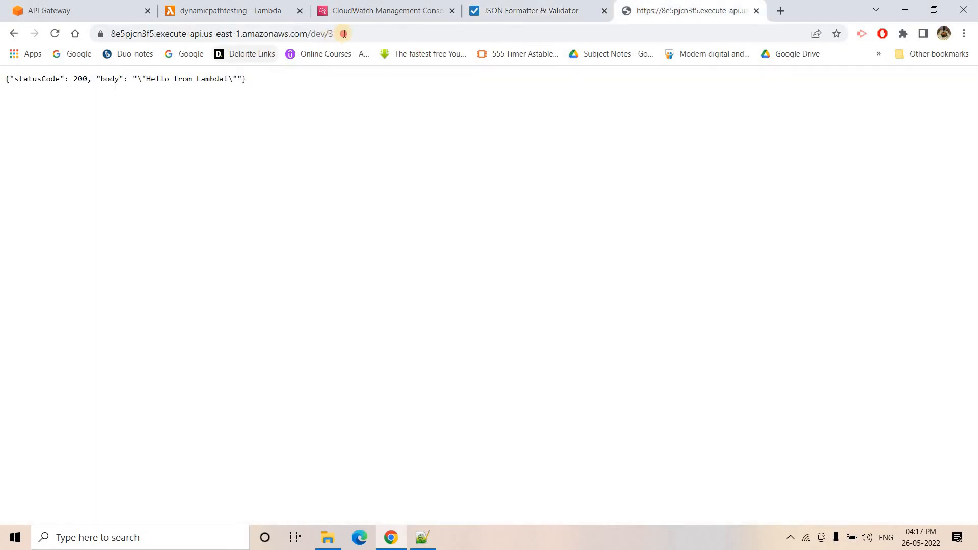
drag(342, 34, 329, 34)
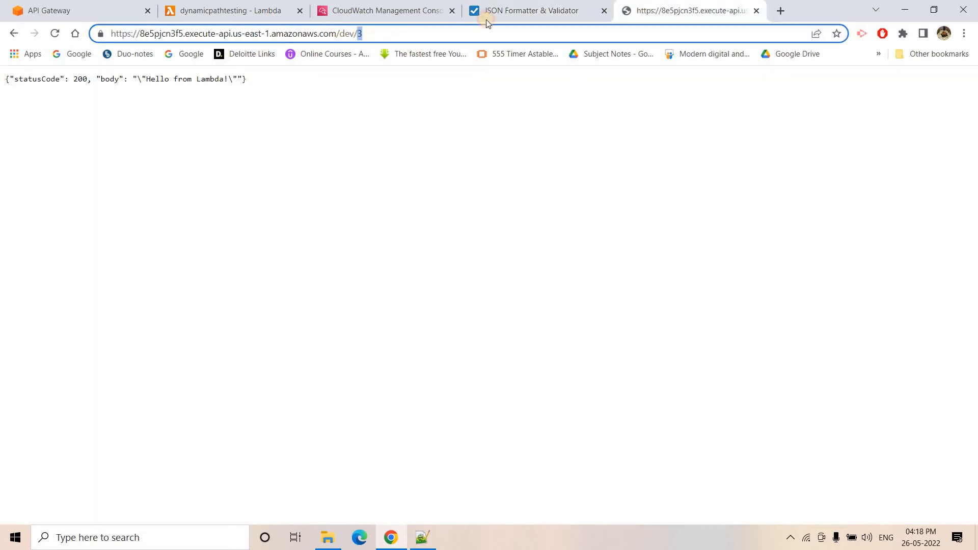
- Examine the params, path id and querystring entries of the formatted event in the JSON Formatter & Validator
click(502, 7)
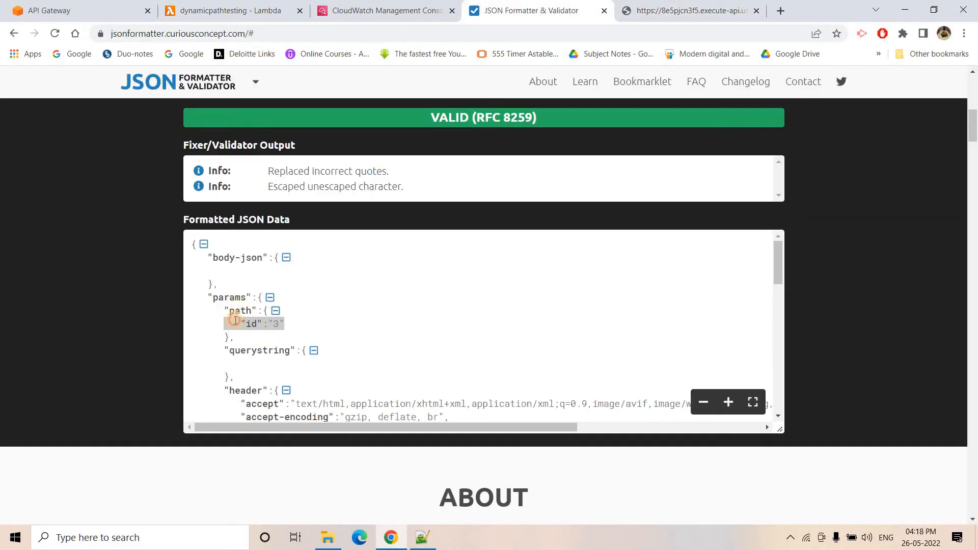
drag(224, 298, 239, 326)
click(237, 301)
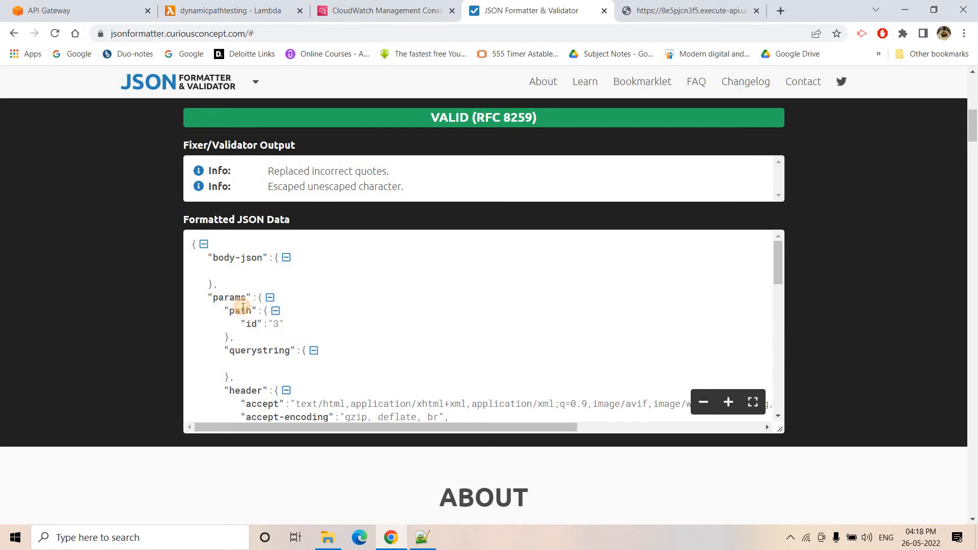
double_click(242, 303)
double_click(246, 312)
double_click(251, 324)
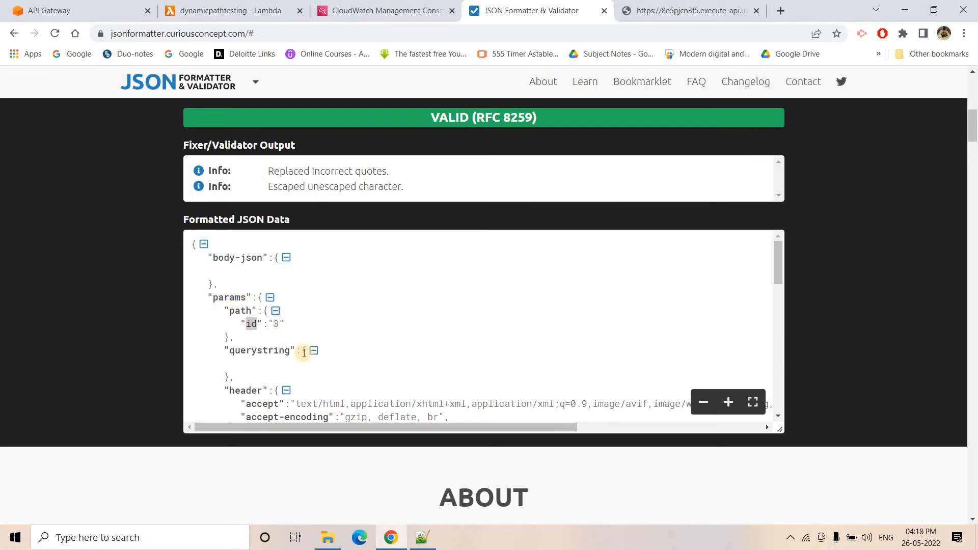
double_click(257, 352)
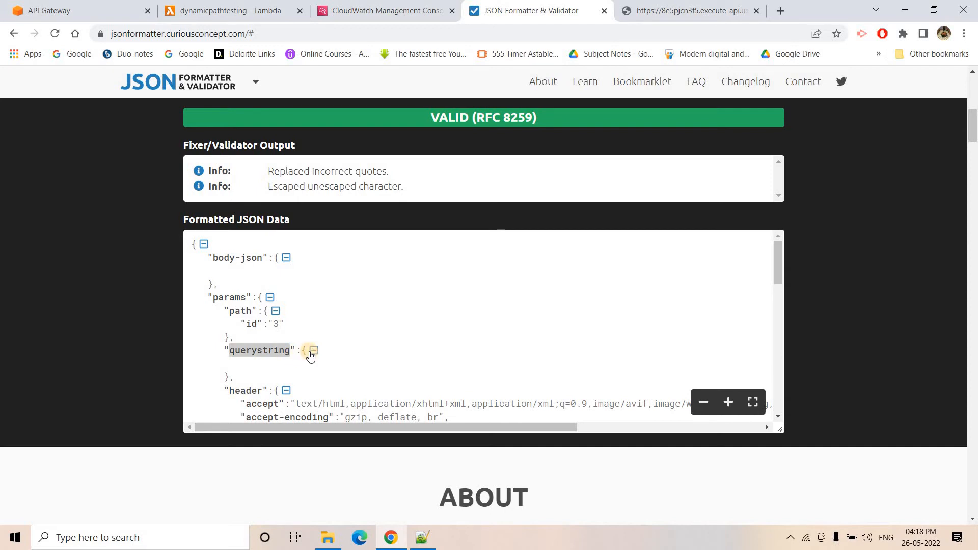
click(313, 351)
click(312, 351)
click(263, 376)
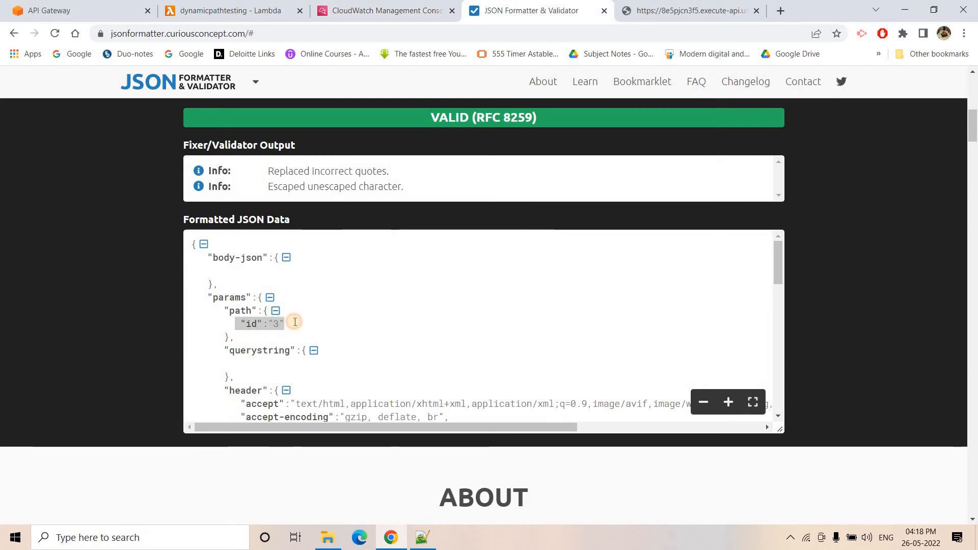
- In the dynamicpathtesting Lambda code, add message="The resource path is {}".format() on a new line below print(event)
click(275, 5)
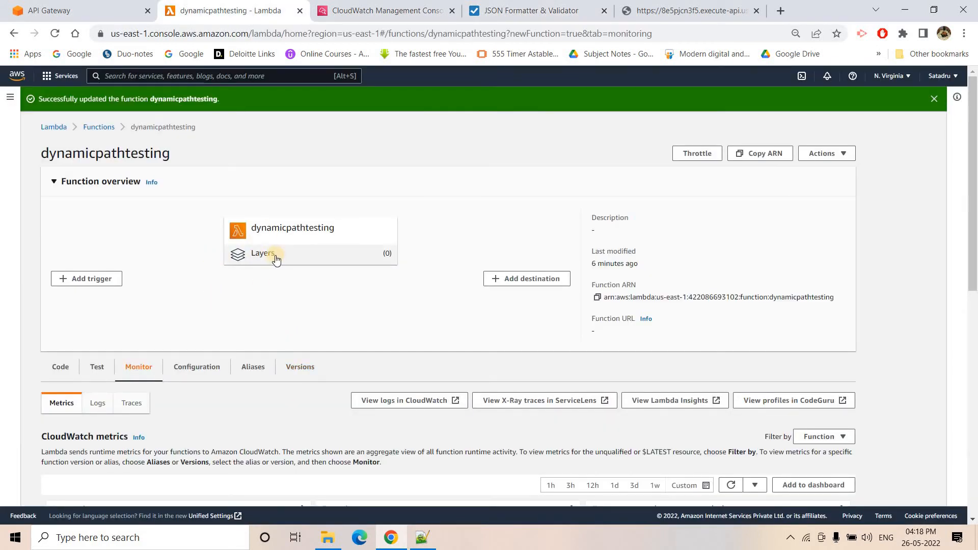
click(80, 362)
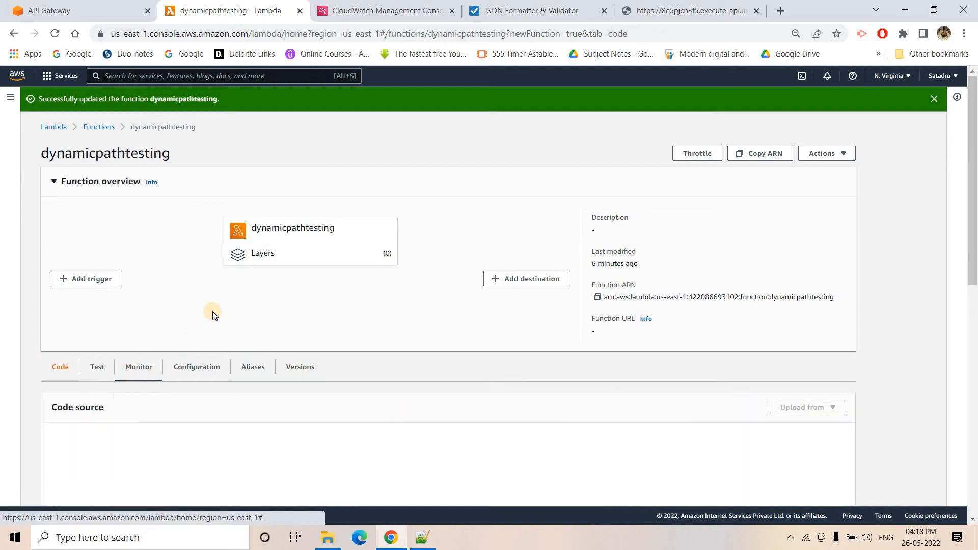
scroll(255, 294, down, 3)
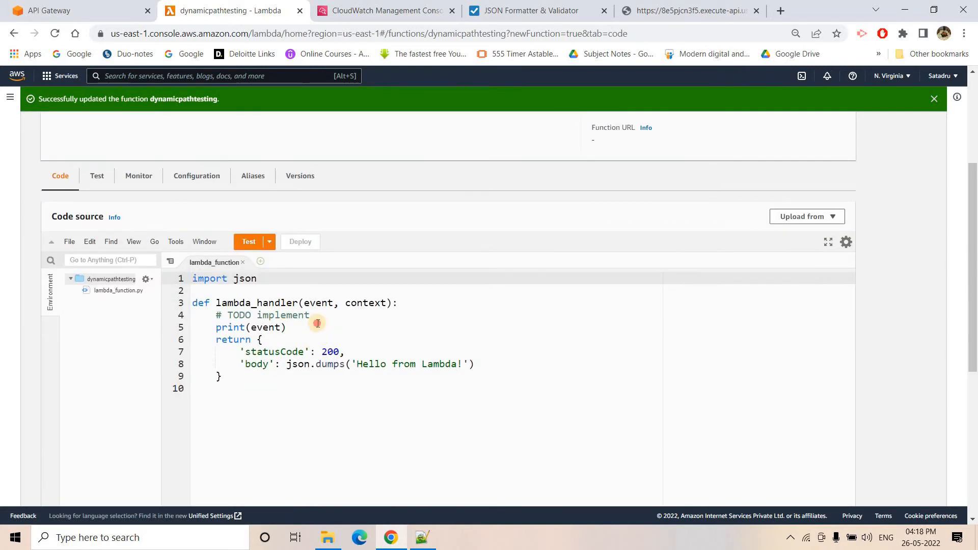
click(318, 323)
key(Return)
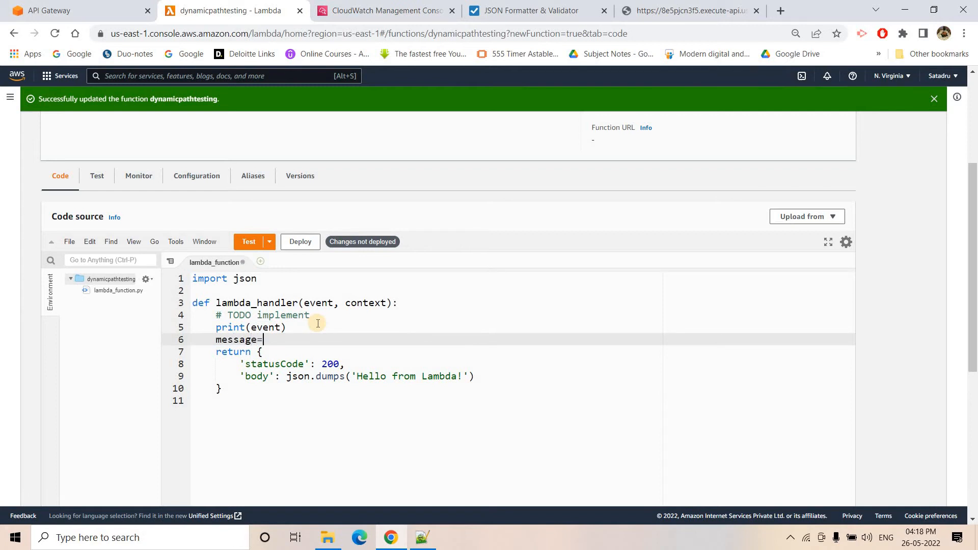
text(message="The resource path is )
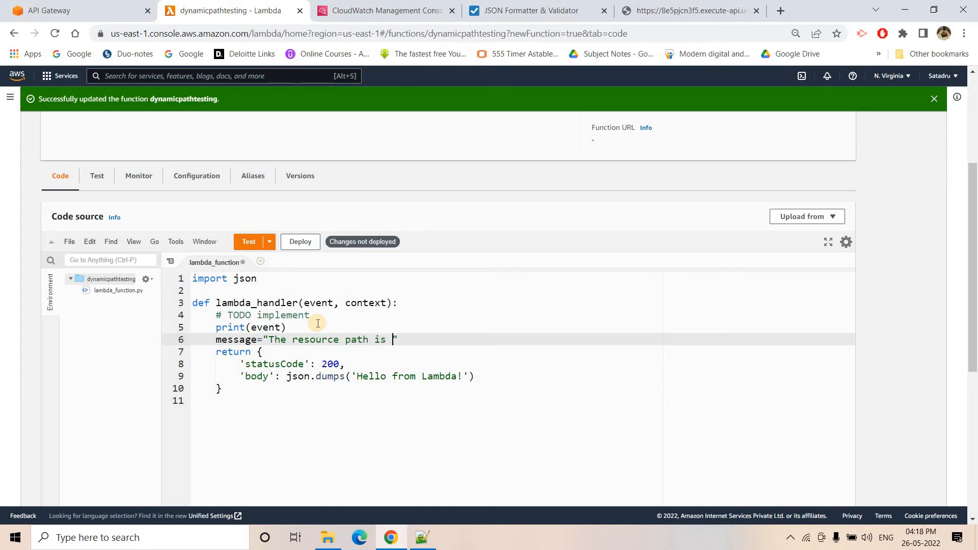
text({}".format()
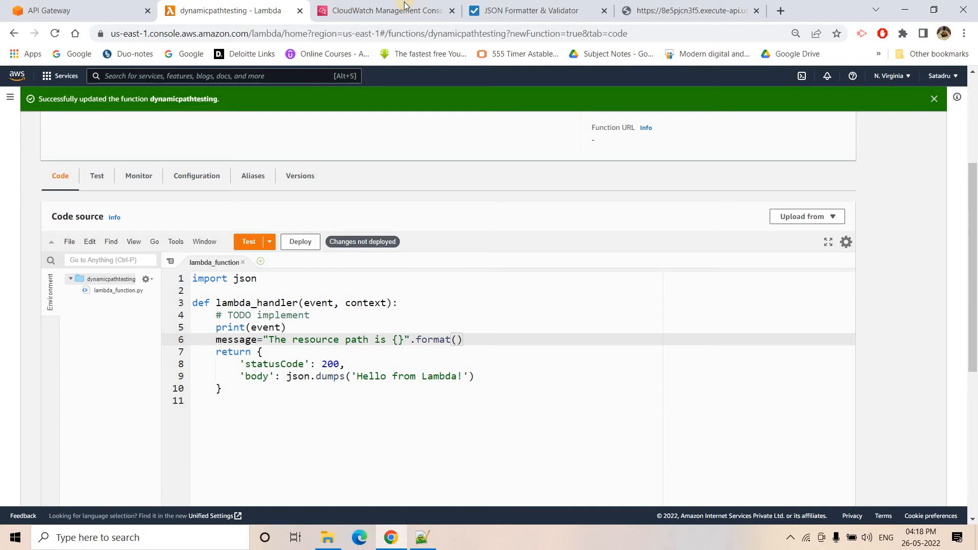
- Pass event['params'] to the message's format call, copying the params key name from the formatted event
click(559, 6)
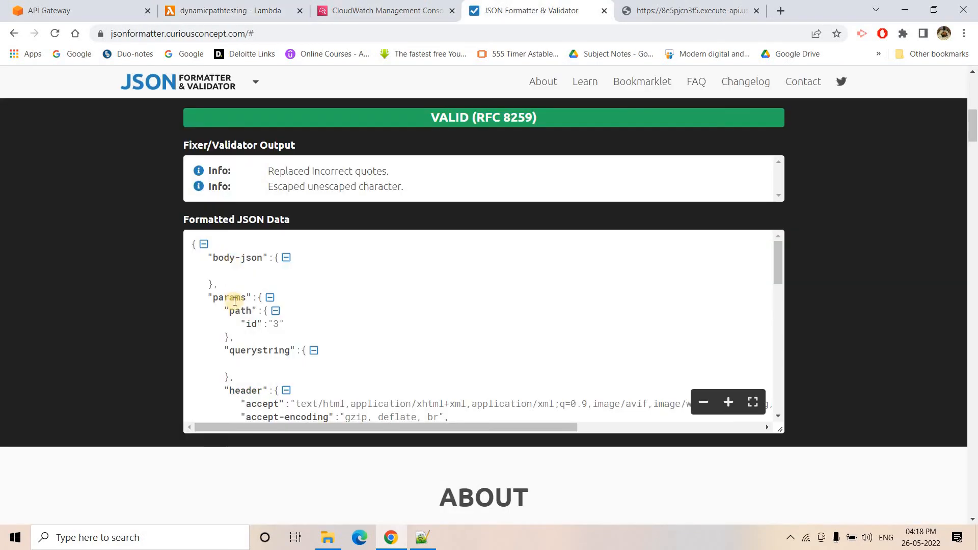
double_click(234, 298)
key(ctrl+c)
click(257, 7)
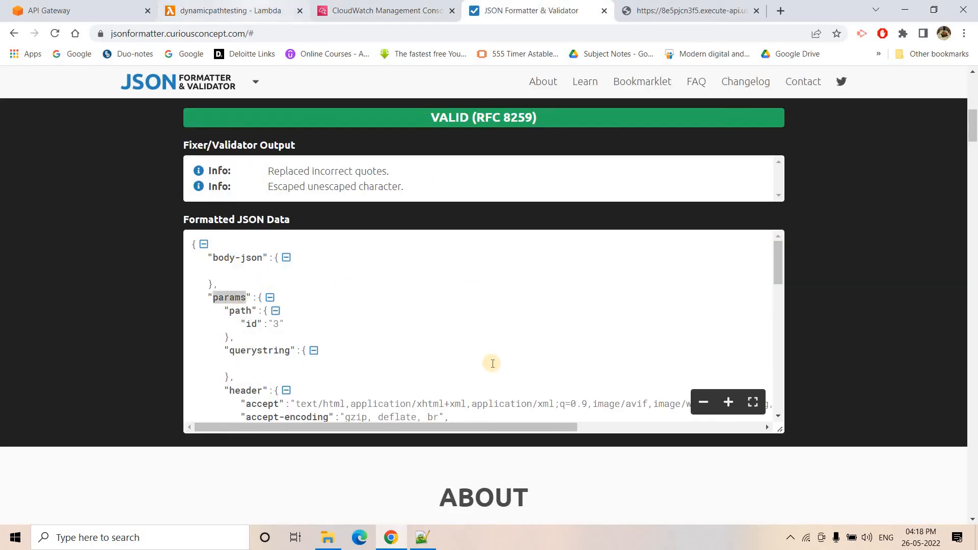
text(event['']))
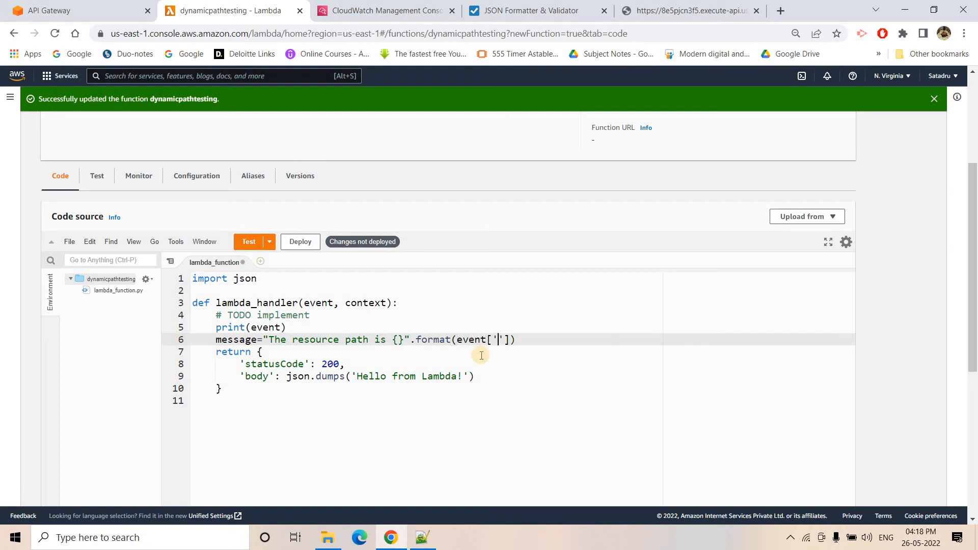
key(ctrl+v)
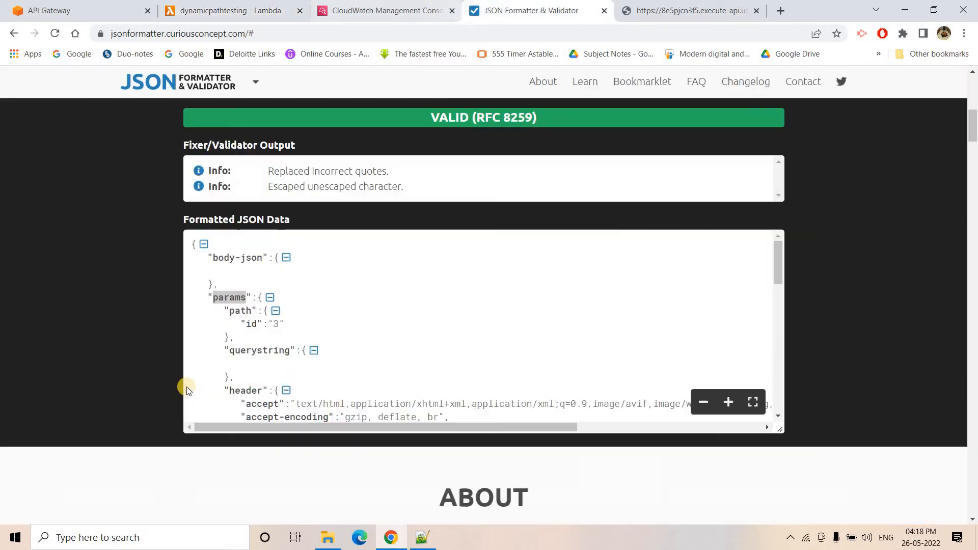
- Extend the format argument with ['path'][id], taking the path and id key names from the formatted event
click(509, 8)
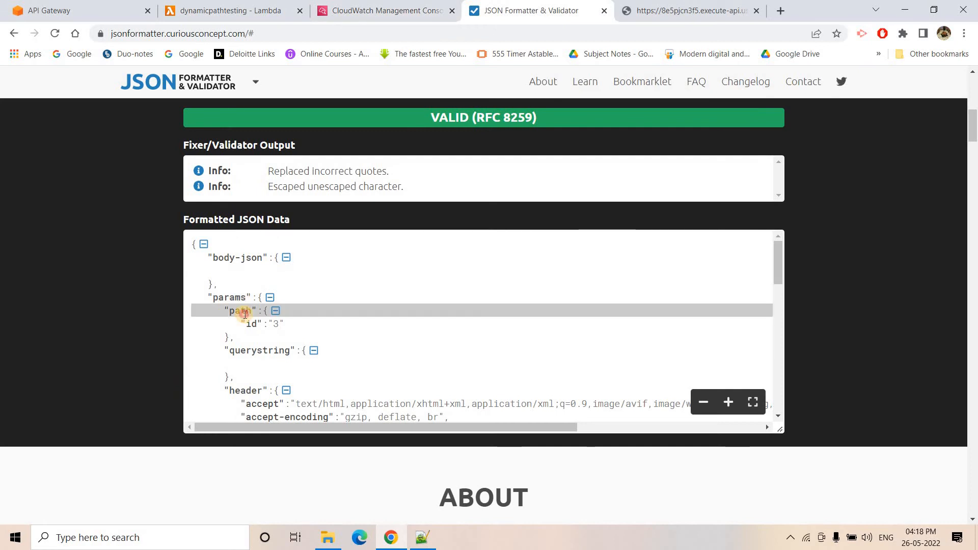
double_click(240, 311)
click(237, 9)
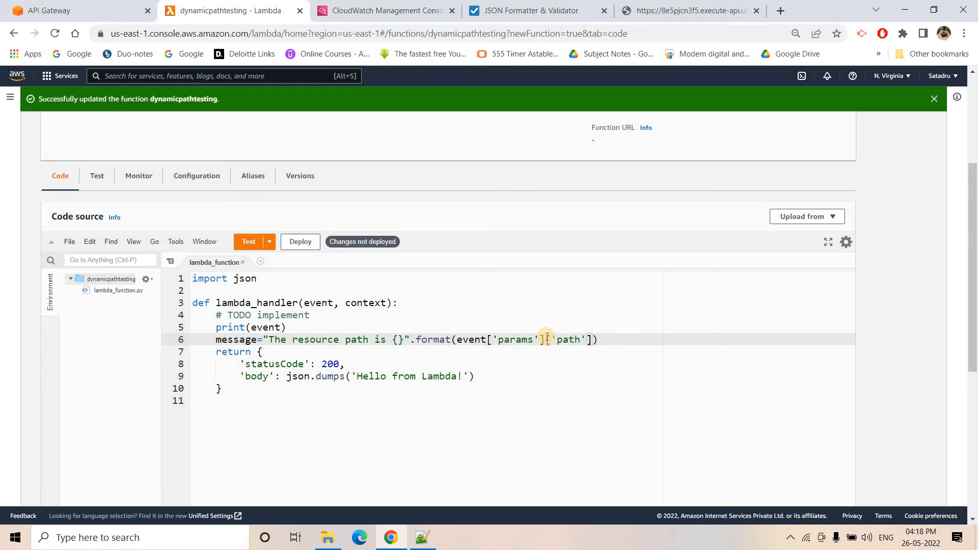
text([)
click(528, 21)
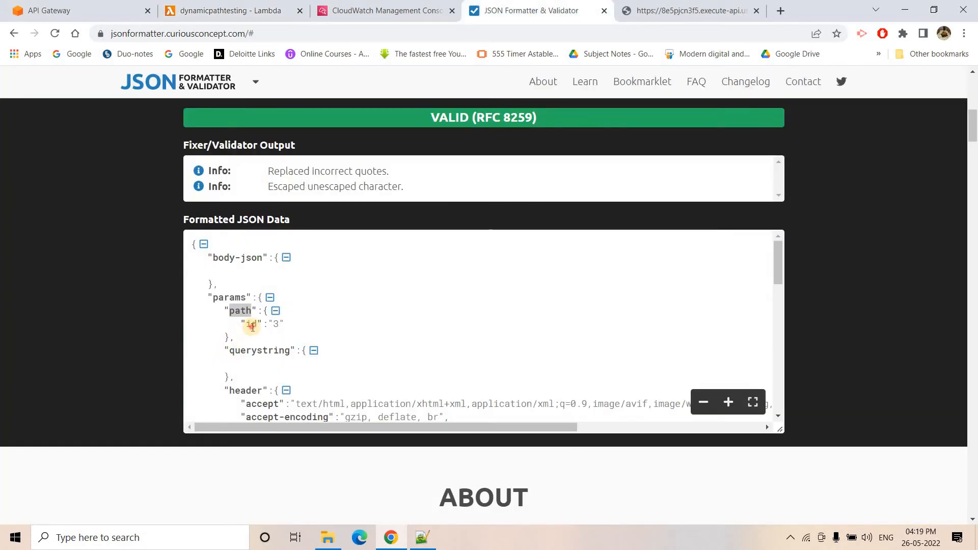
double_click(251, 324)
key(ctrl+c)
click(237, 10)
key(ctrl+v)
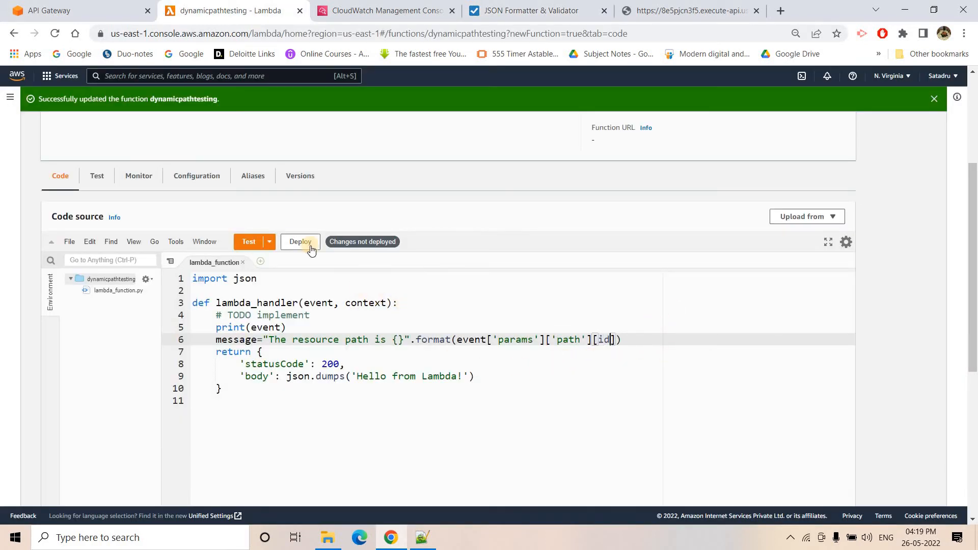
- Replace the returned statusCode and body block with return message and deploy the function
double_click(240, 341)
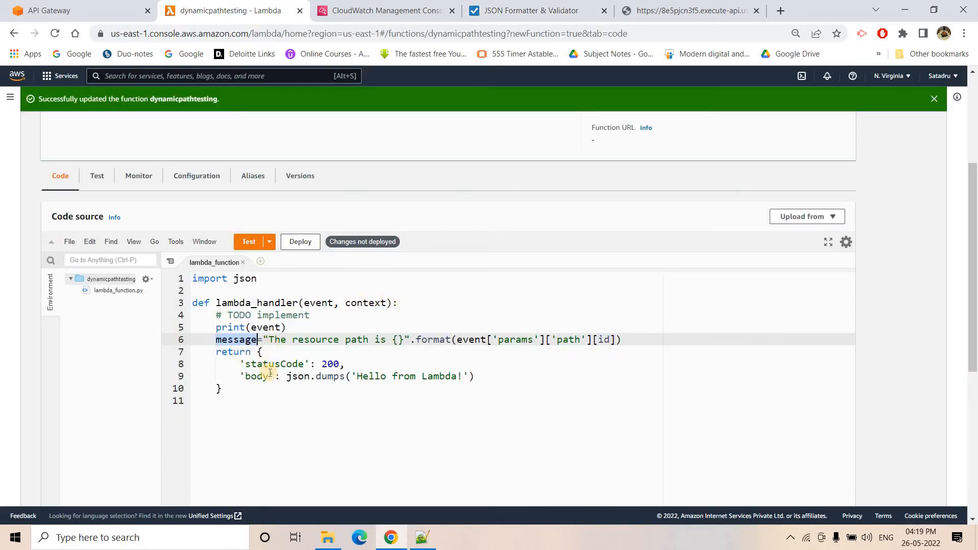
drag(257, 352, 266, 390)
text(message)
click(295, 247)
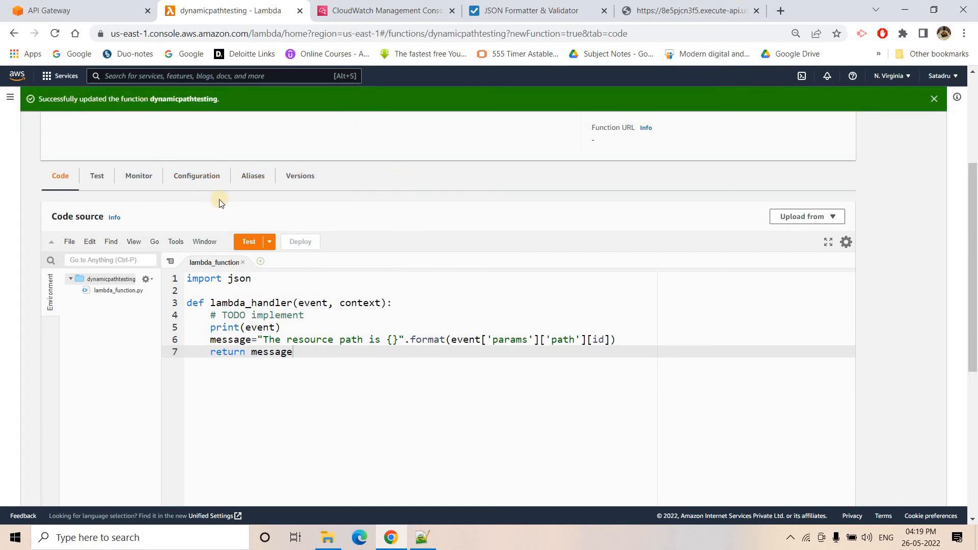
- Reload the Lambda function page, resend the API request to the dev/3 path and examine its response
scroll(234, 190, up, 4)
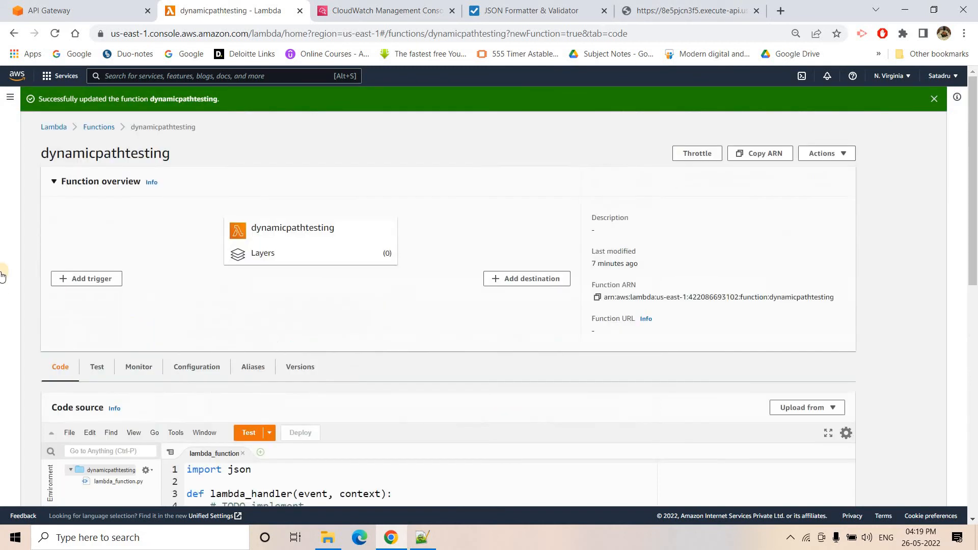
click(53, 35)
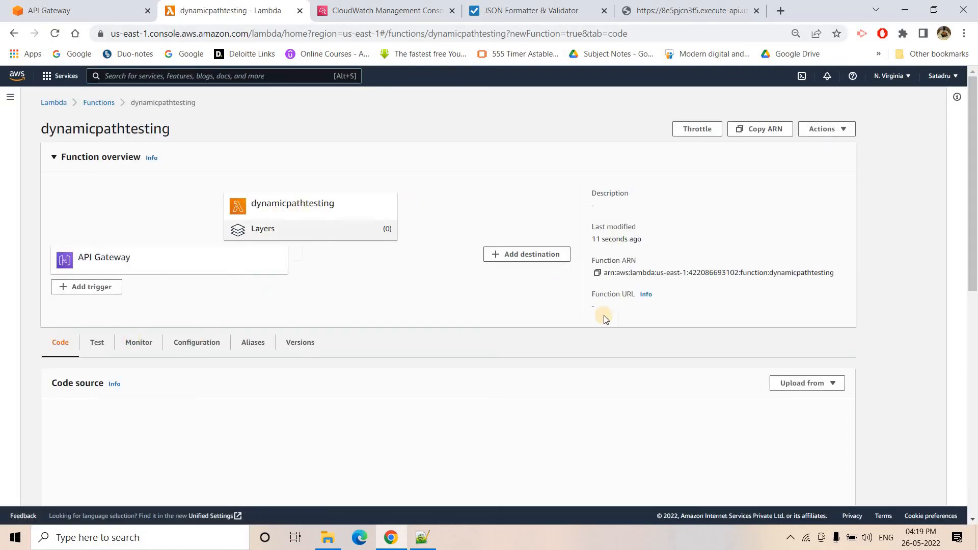
click(677, 4)
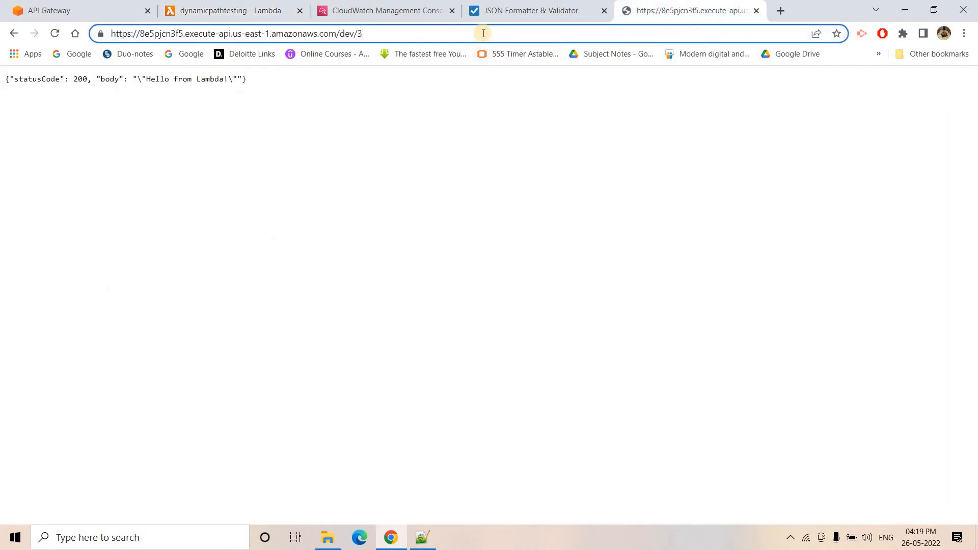
key(Return)
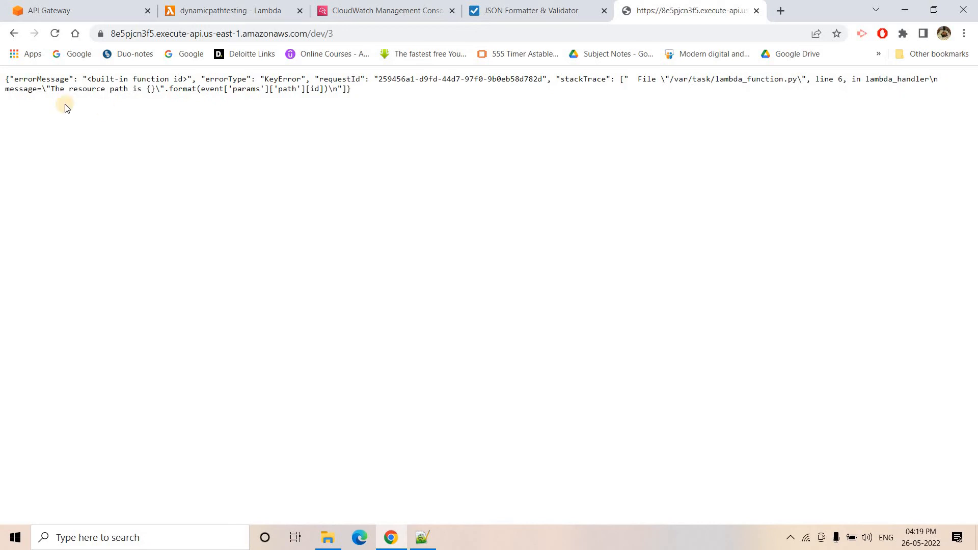
drag(56, 89, 392, 90)
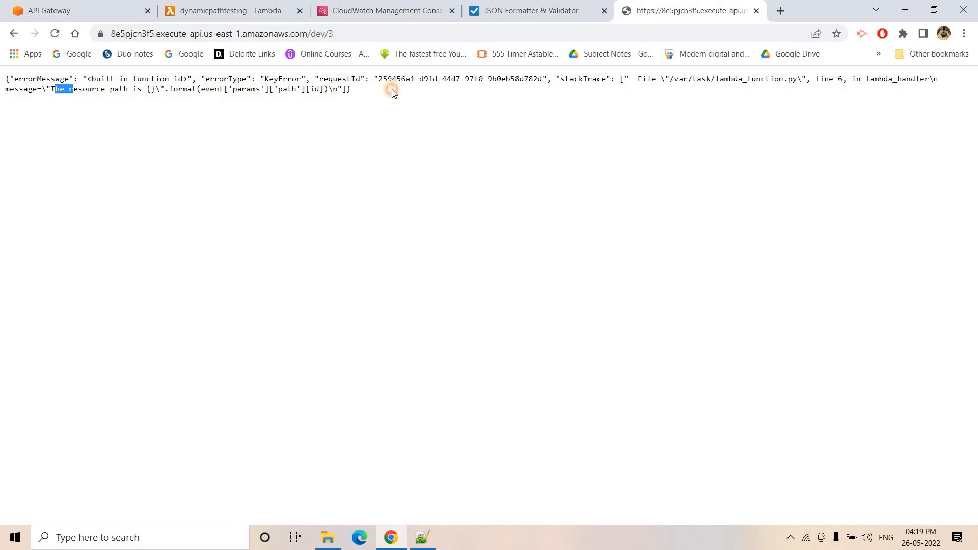
- Examine the nesting of body-json, params and path in the formatted event by collapsing and expanding its nodes
click(472, 4)
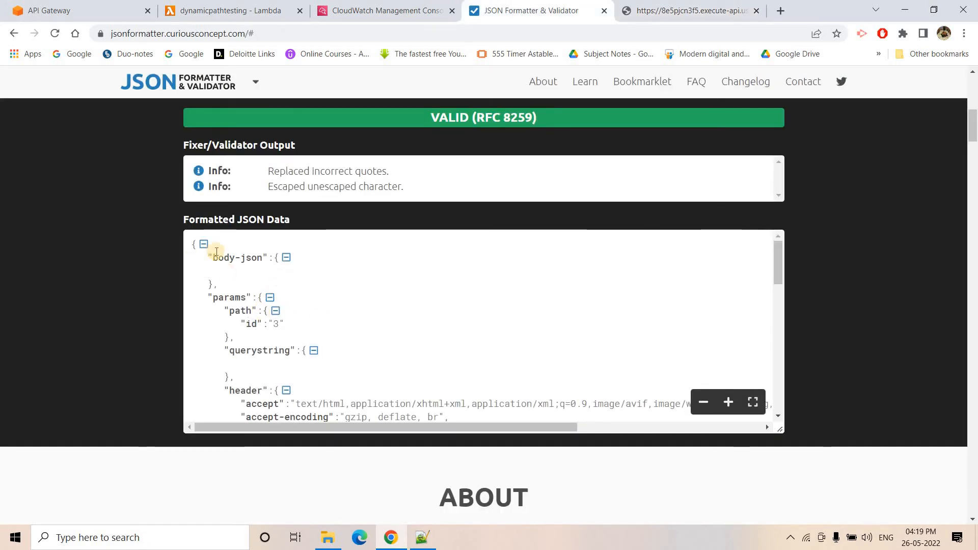
drag(214, 245, 218, 271)
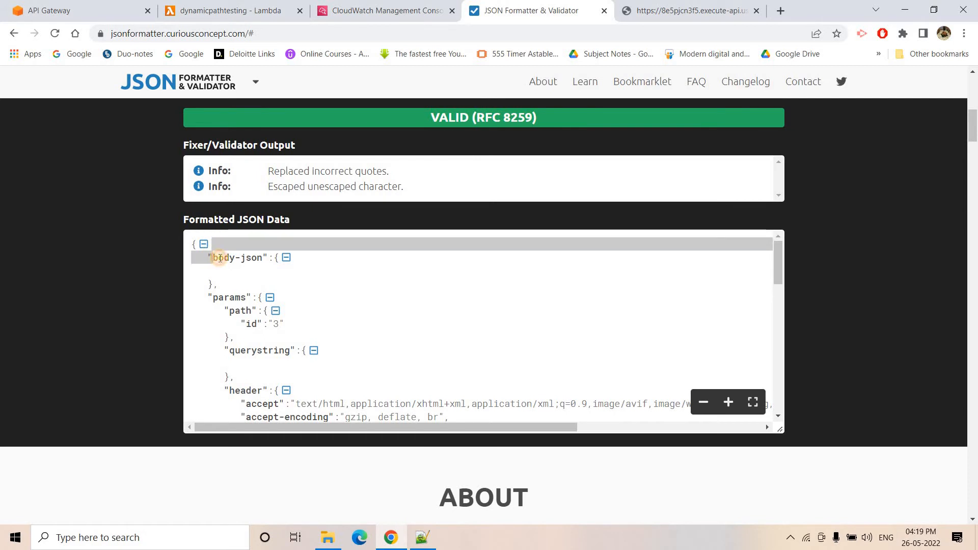
click(286, 258)
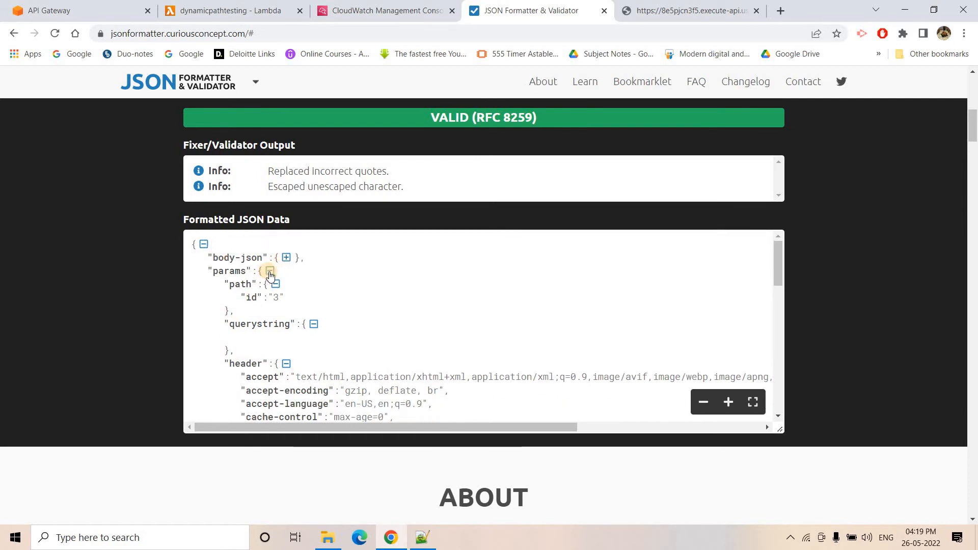
click(270, 272)
click(270, 272)
click(275, 284)
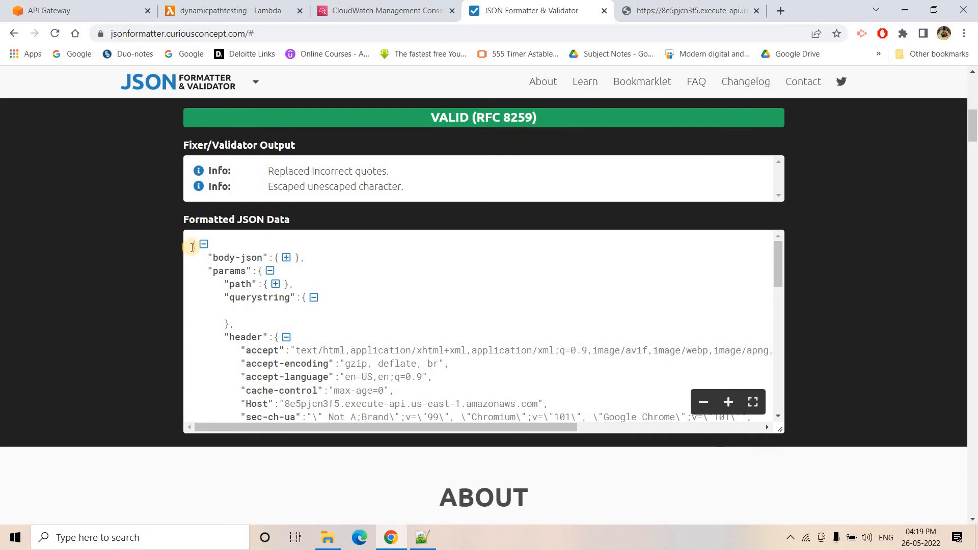
double_click(232, 271)
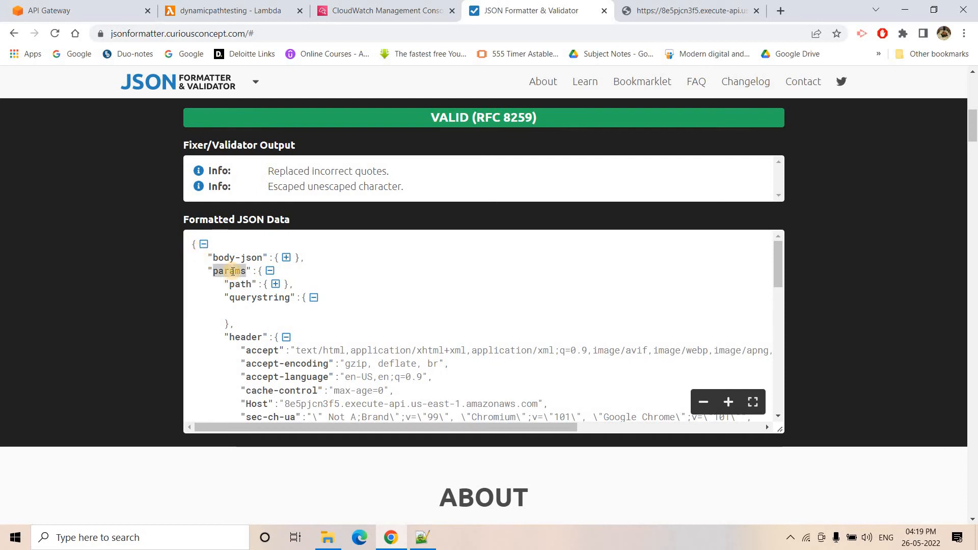
click(274, 284)
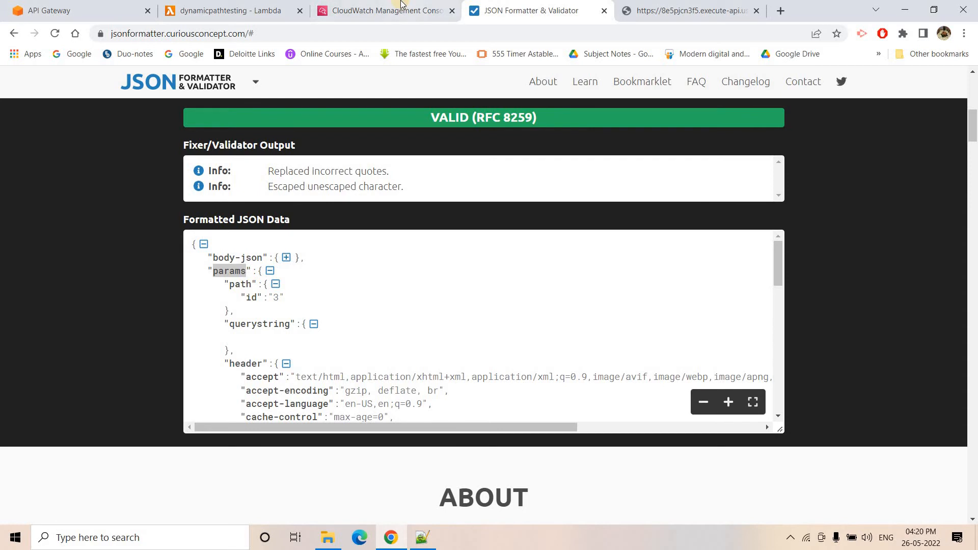
- Enclose the id key in single quotes in the Lambda message's format argument and deploy the function
click(401, 6)
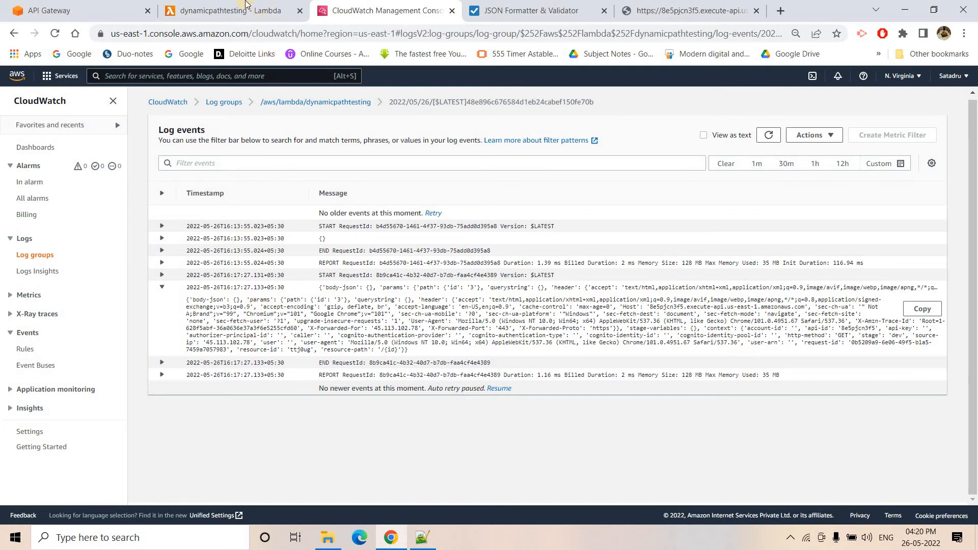
click(245, 4)
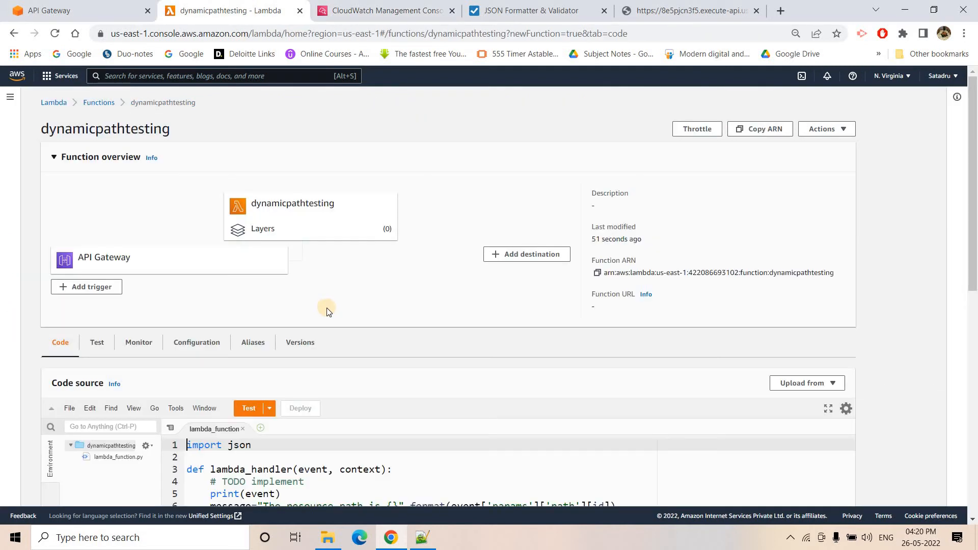
scroll(326, 308, down, 2)
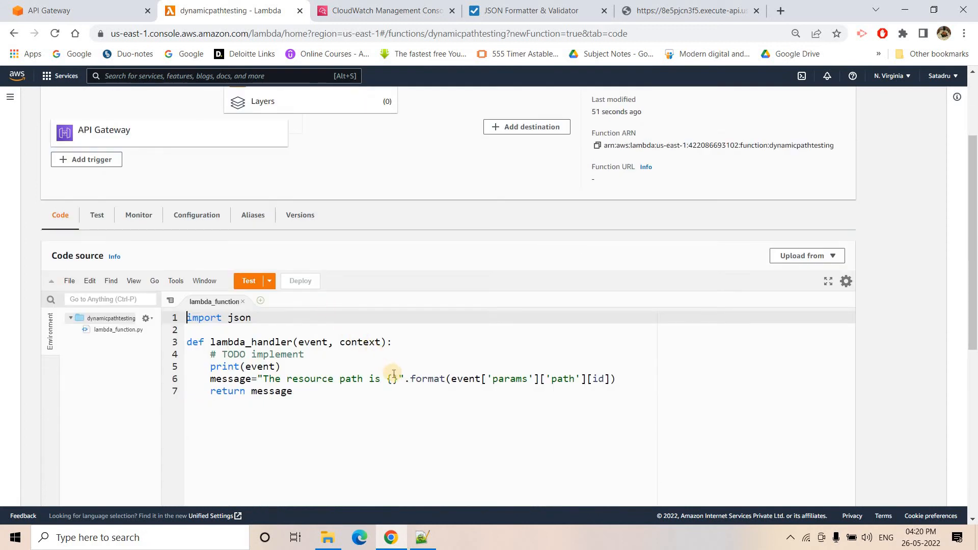
click(592, 378)
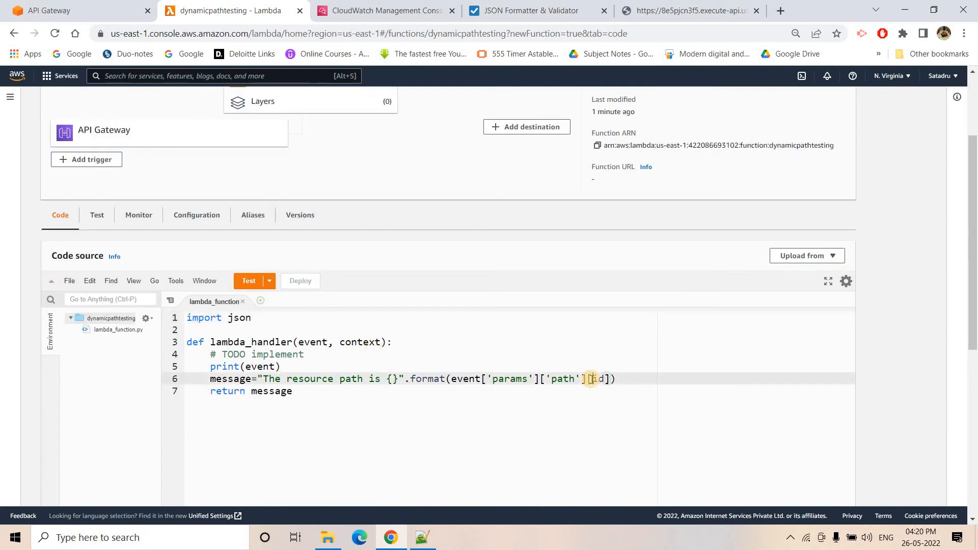
text('id)
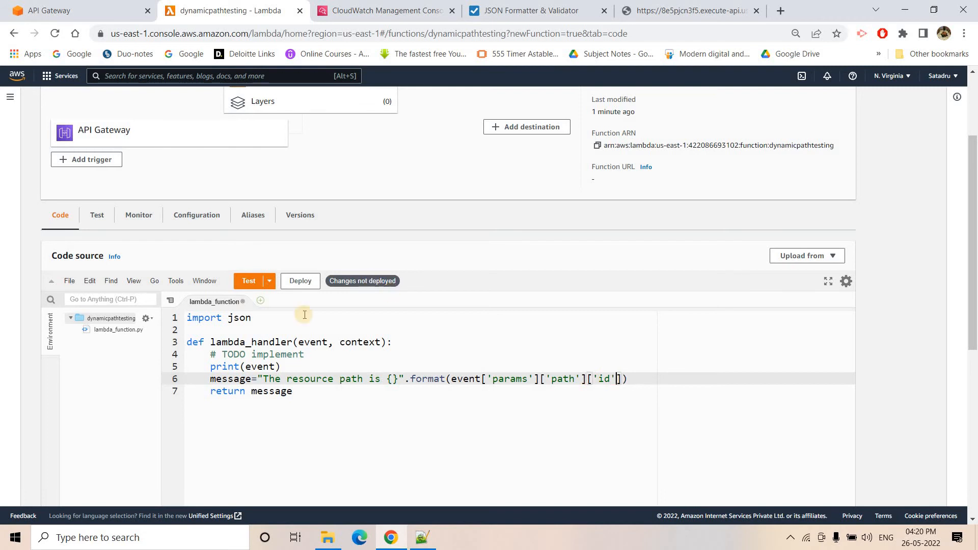
click(300, 280)
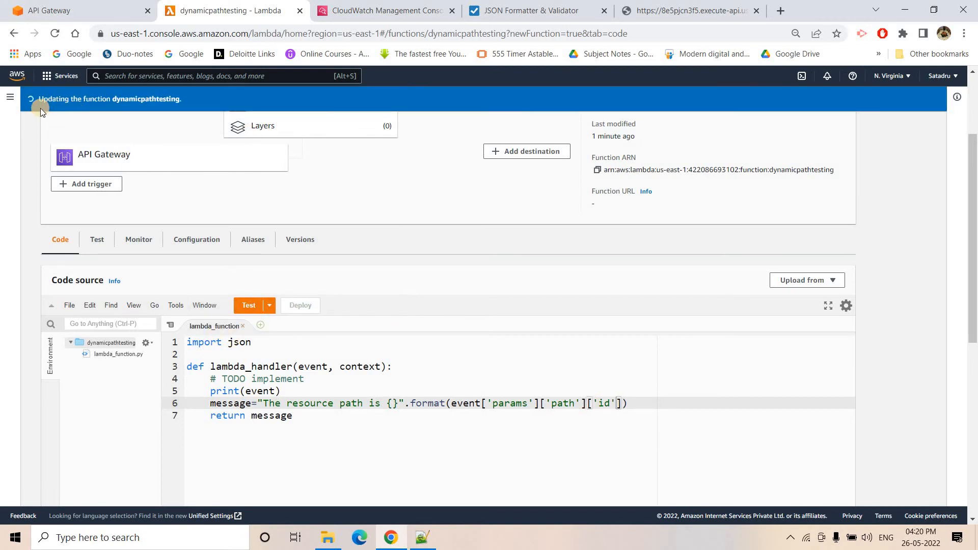
- Resend the API request to the dev/3 path and examine the returned message
click(694, 10)
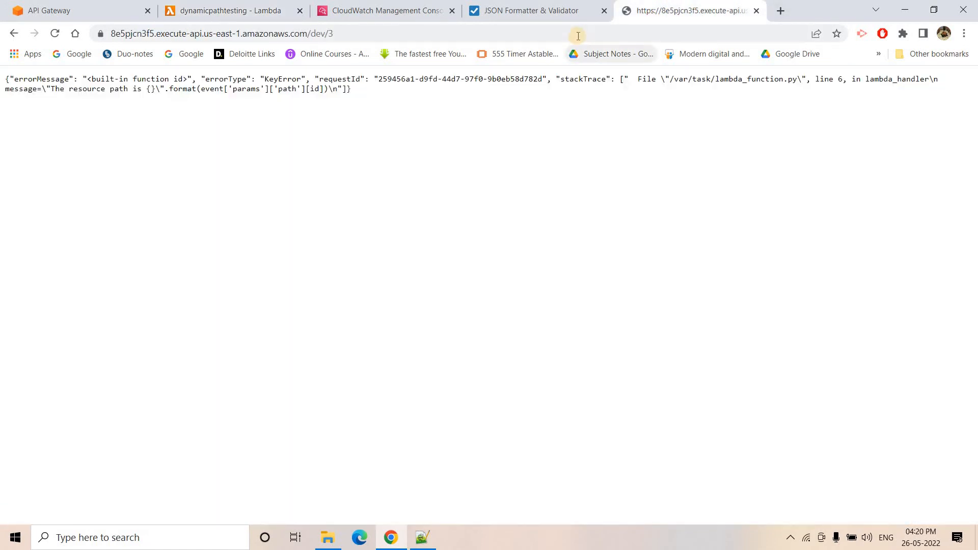
click(579, 34)
key(Return)
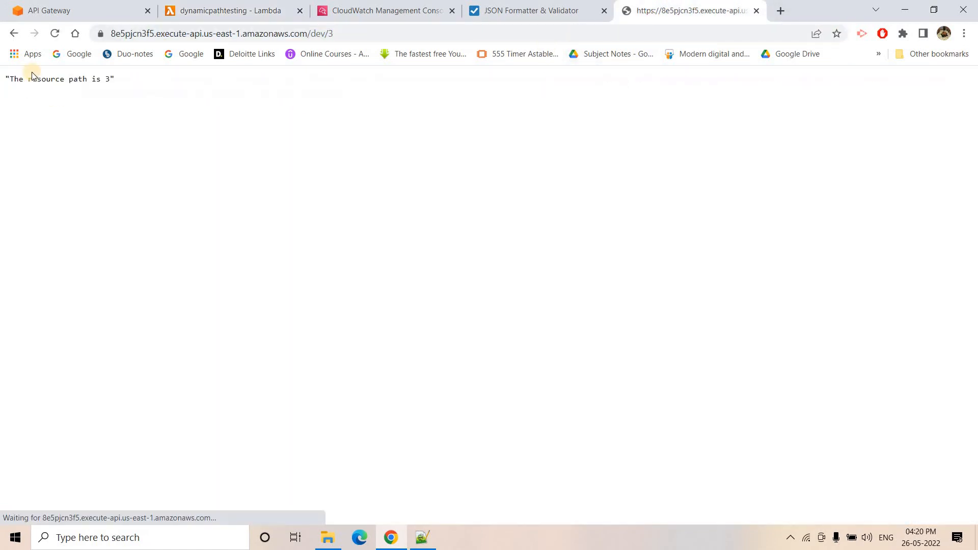
drag(5, 79, 356, 35)
- Request the API with the path changed to dev/5 and compare the returned message with the URL's path value
click(358, 34)
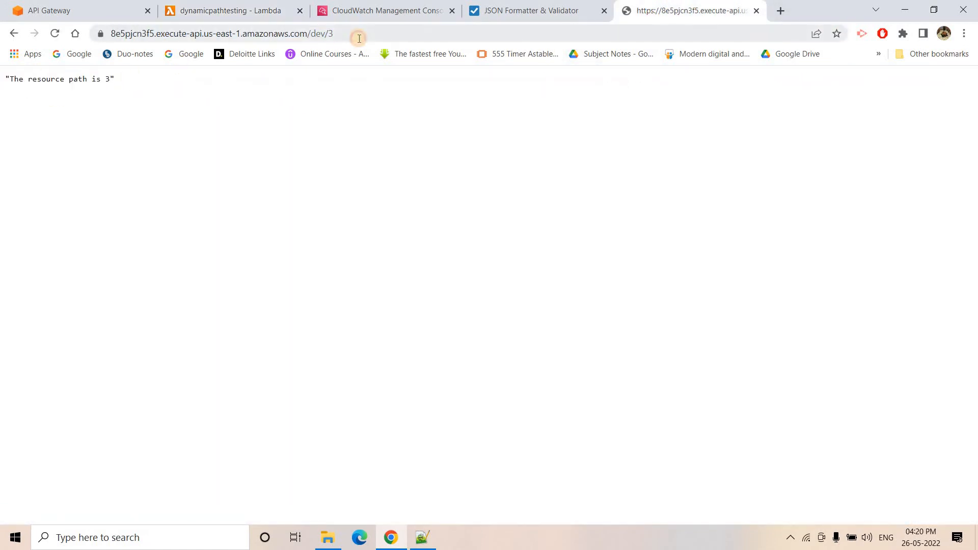
click(359, 35)
key(BackSpace)
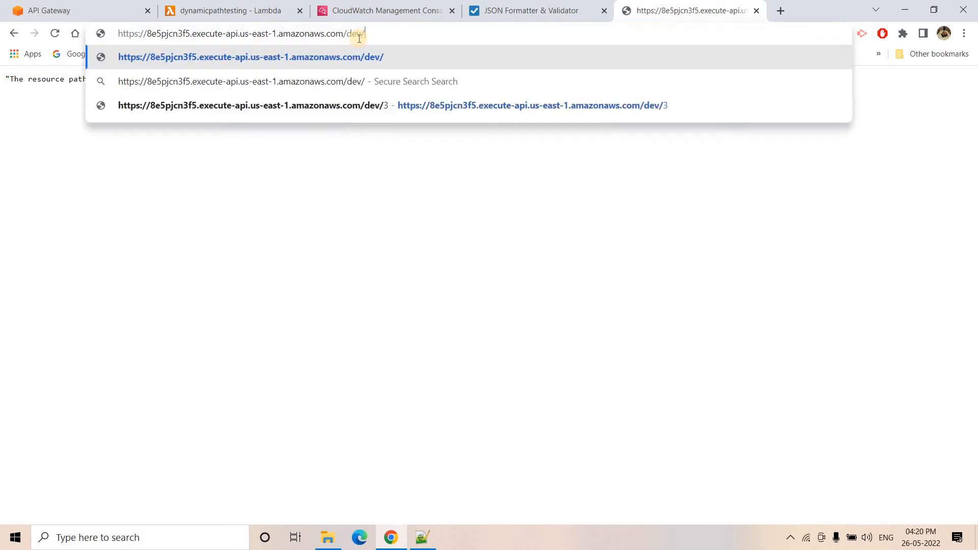
text(5)
key(Return)
drag(5, 79, 170, 93)
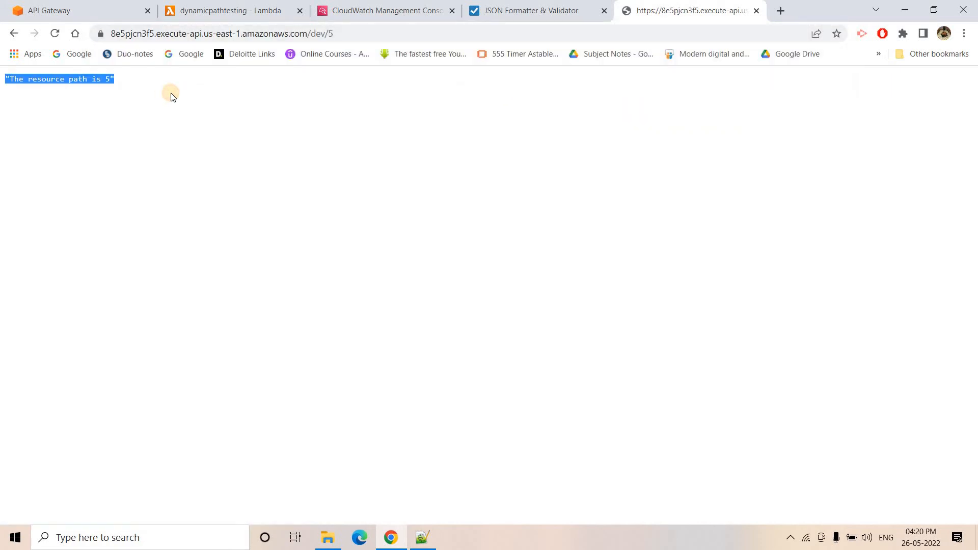
drag(337, 34, 328, 34)
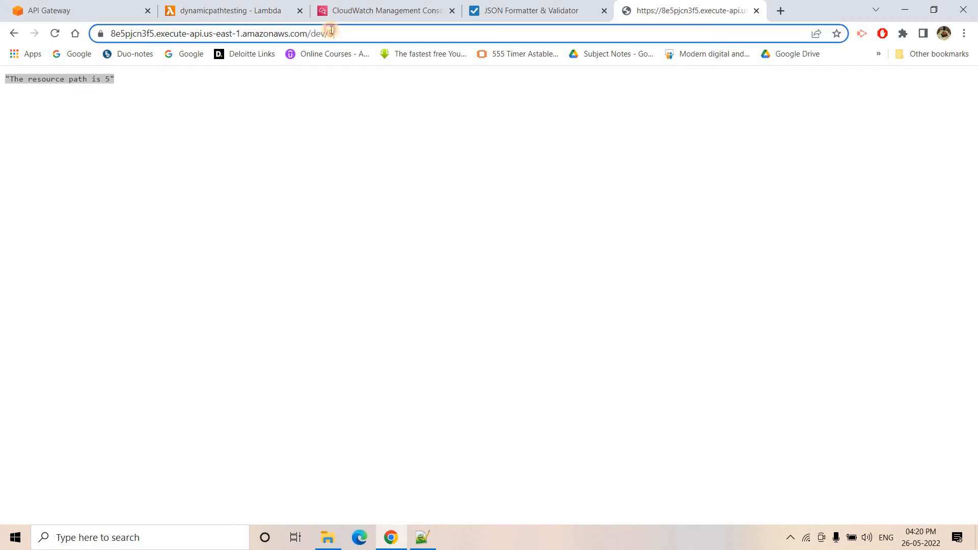
- Review the deployed Lambda code and examine the querystring node under params in the formatted event
click(247, 5)
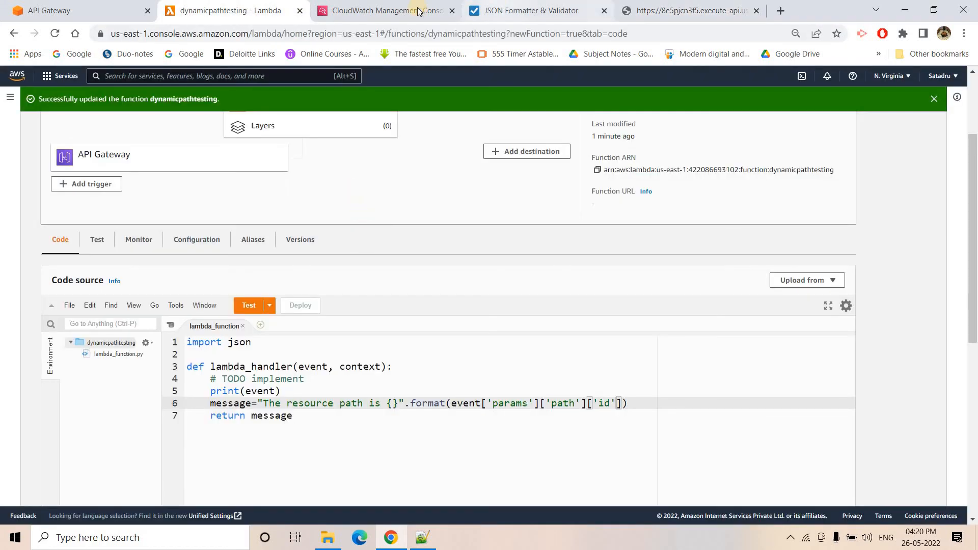
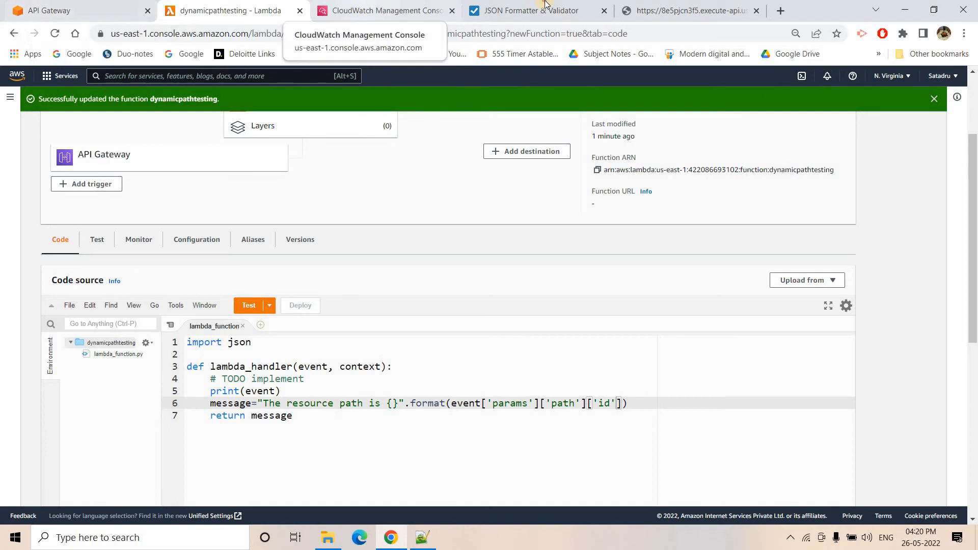
click(529, 11)
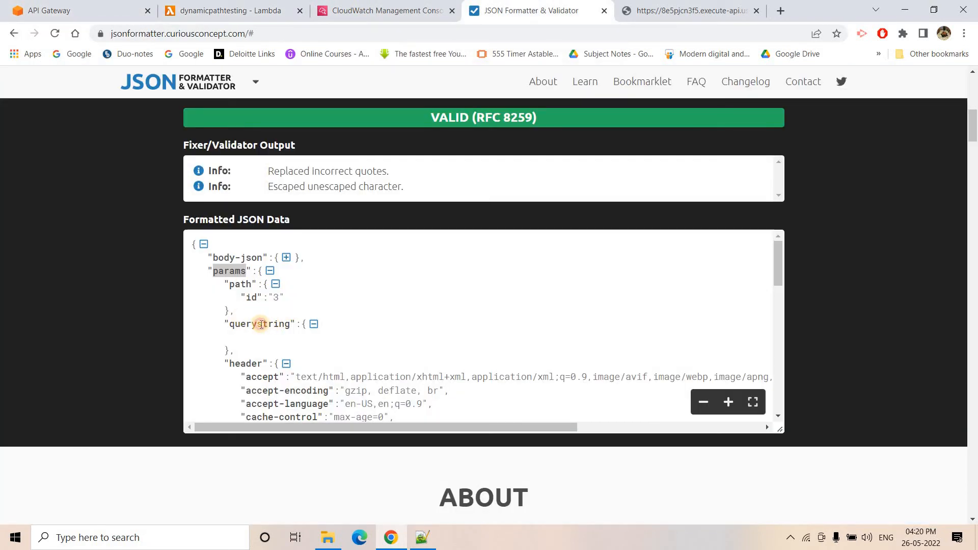
double_click(261, 325)
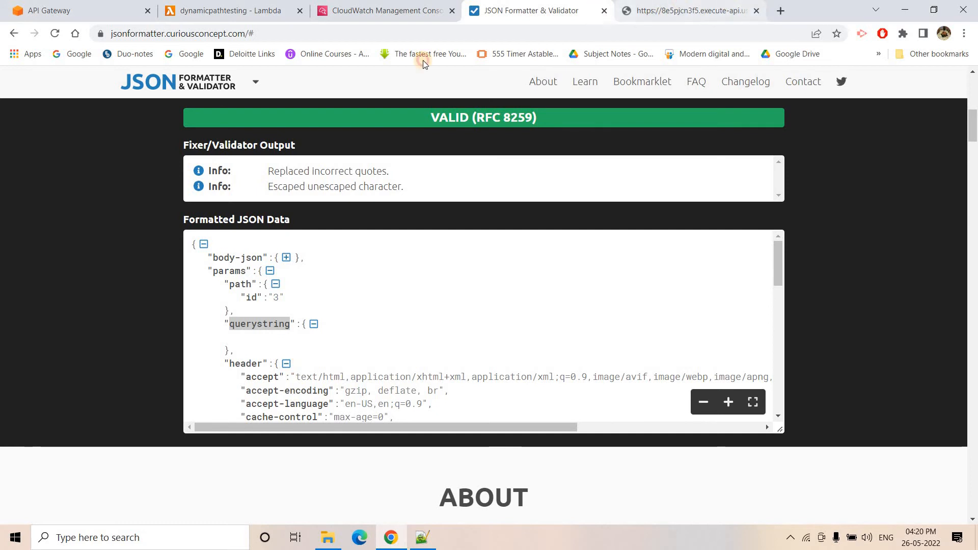
- Append the query string ?Country=India to the dev/5 request URL and send the request
key(ctrl+Tab)
double_click(383, 33)
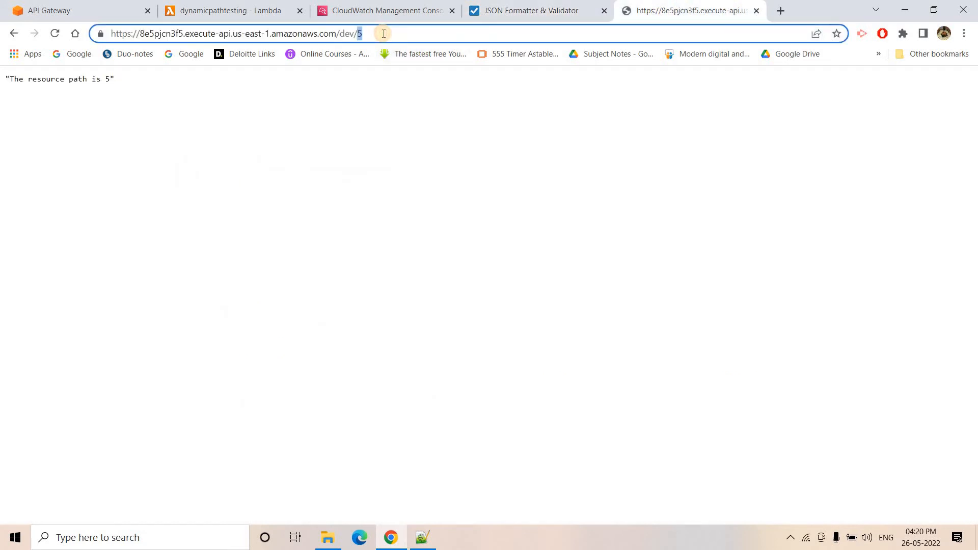
triple_click(384, 33)
click(422, 34)
text(?)
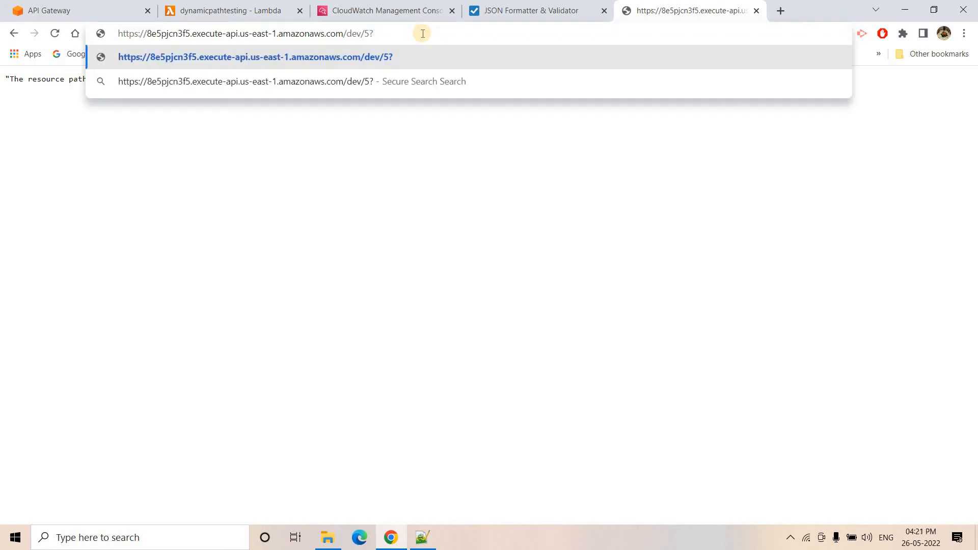
text(Country=)
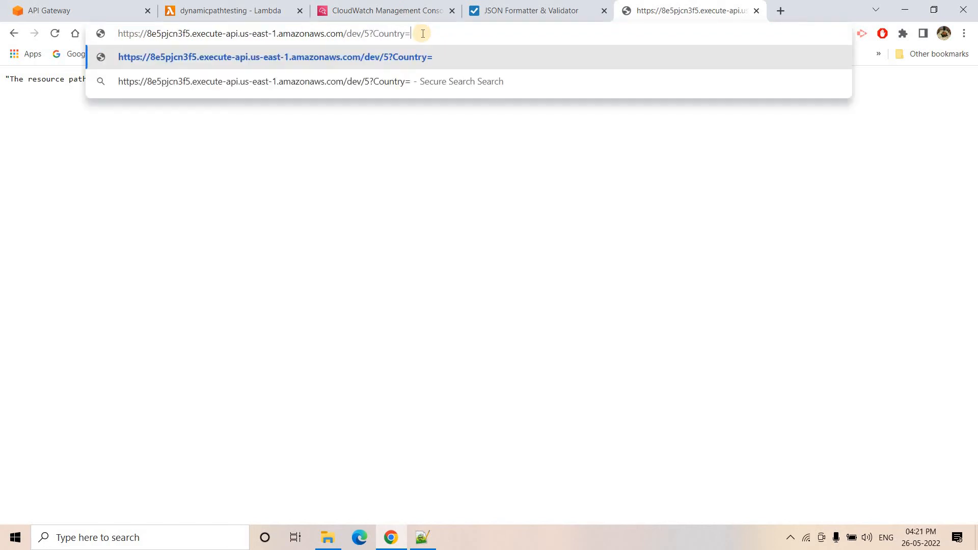
text(India)
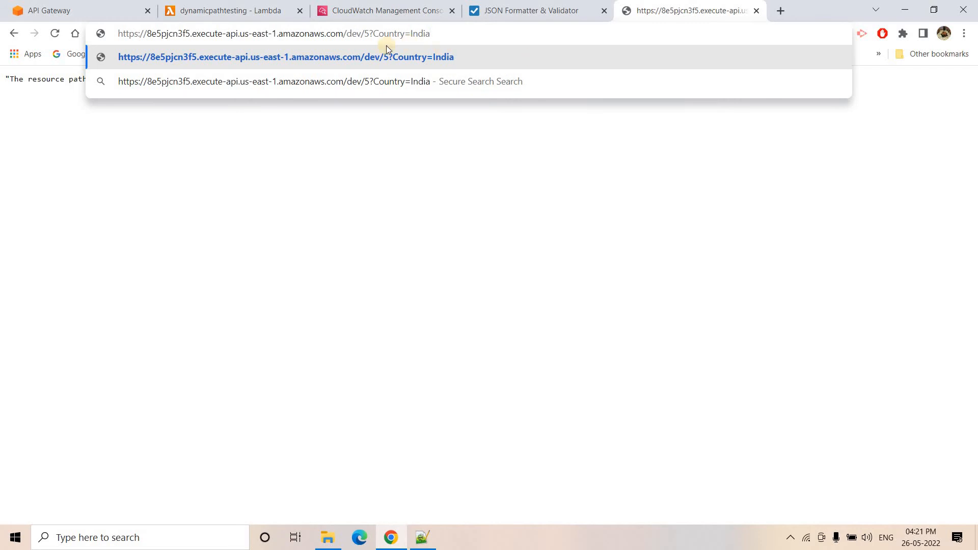
key(Return)
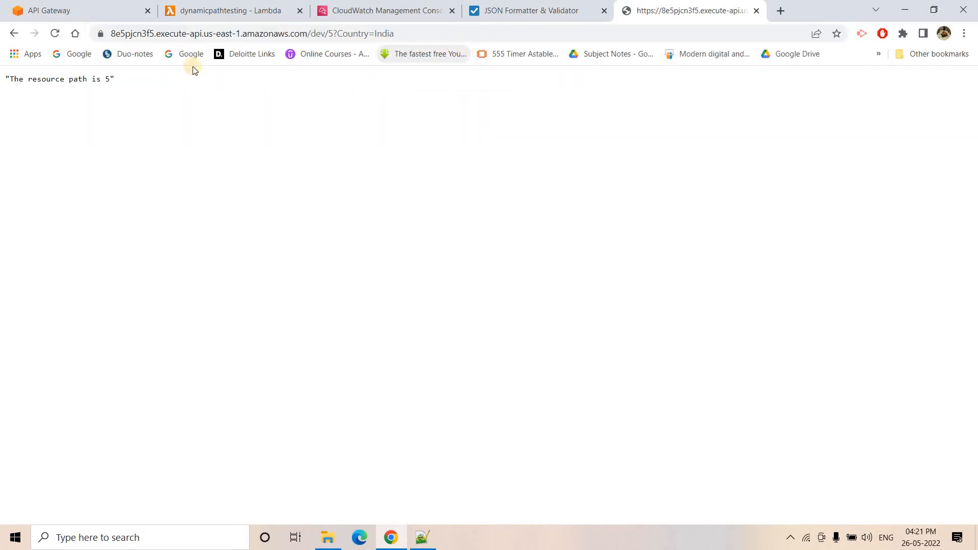
- Refresh the log streams of the /aws/lambda/dynamicpathtesting log group in CloudWatch and open the newest stream
click(356, 9)
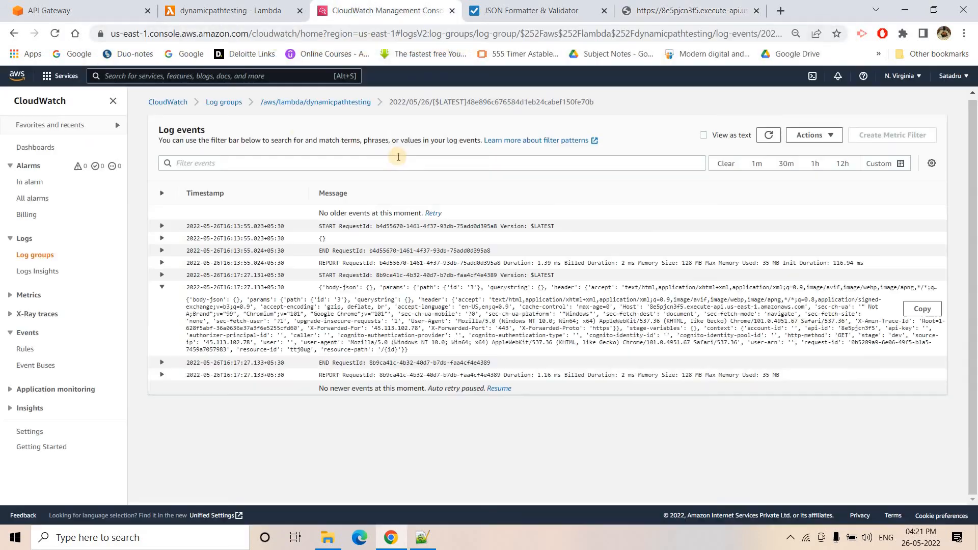
click(301, 104)
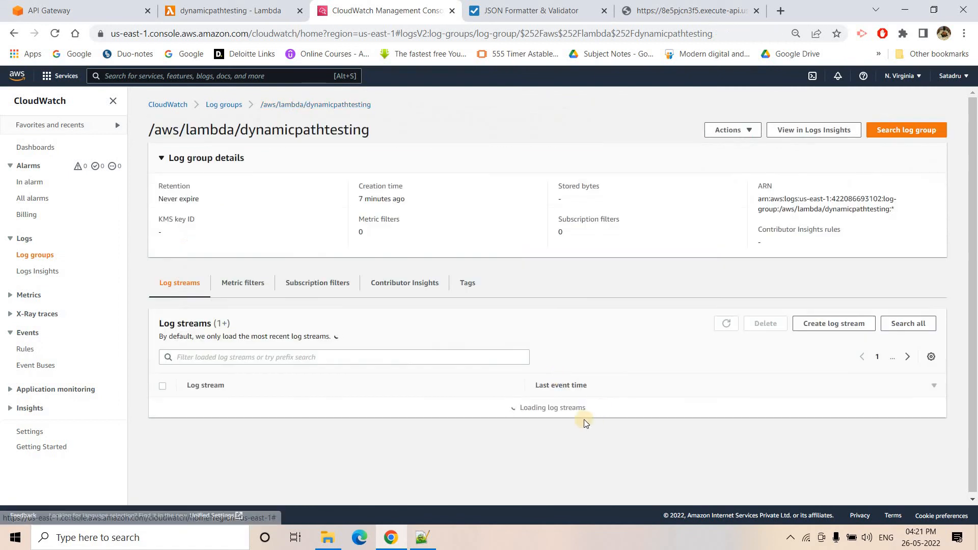
click(726, 323)
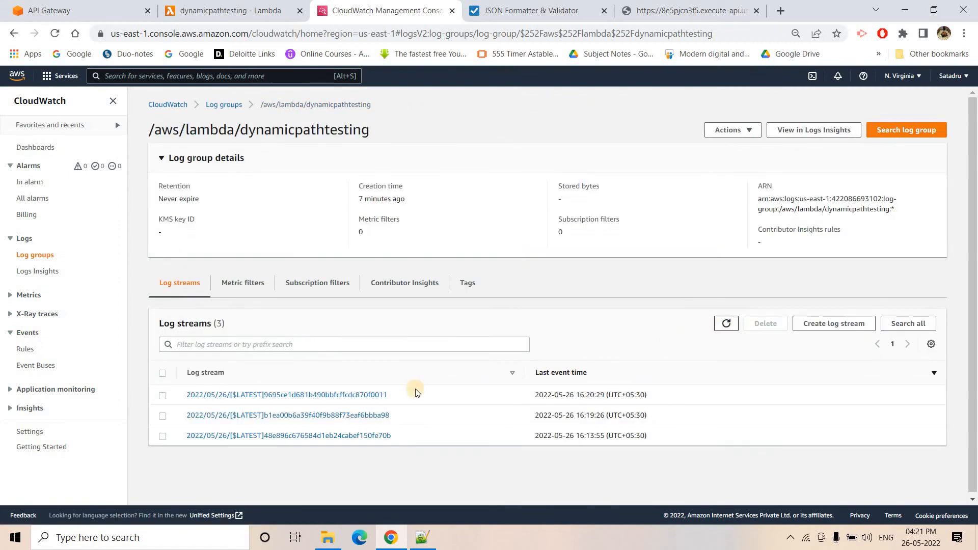
click(310, 396)
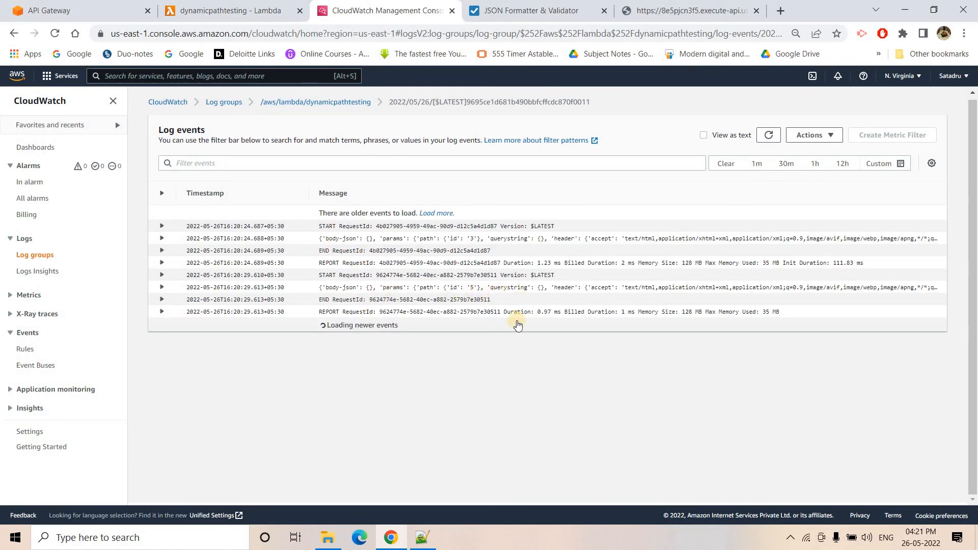
- Expand the newest logged event in the stream and examine its querystring entry
click(433, 338)
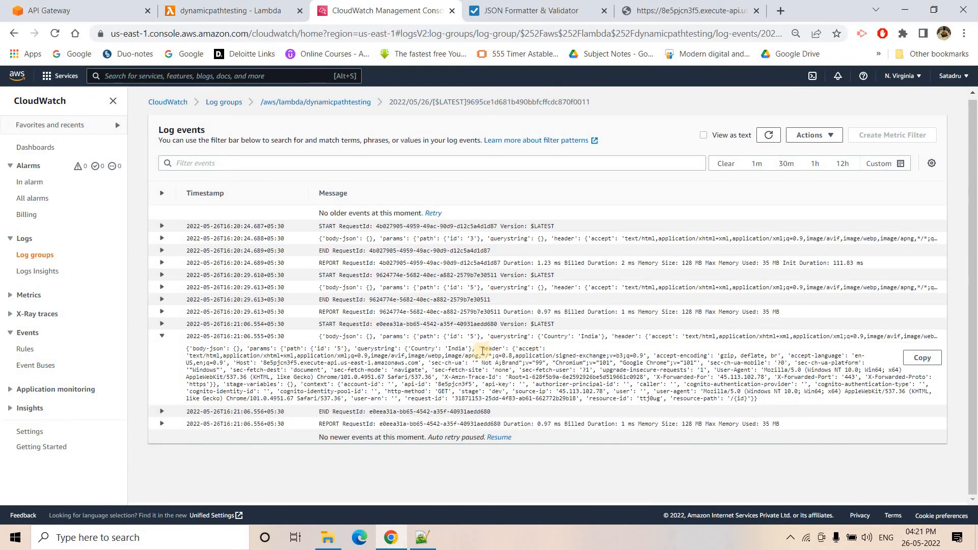
triple_click(447, 345)
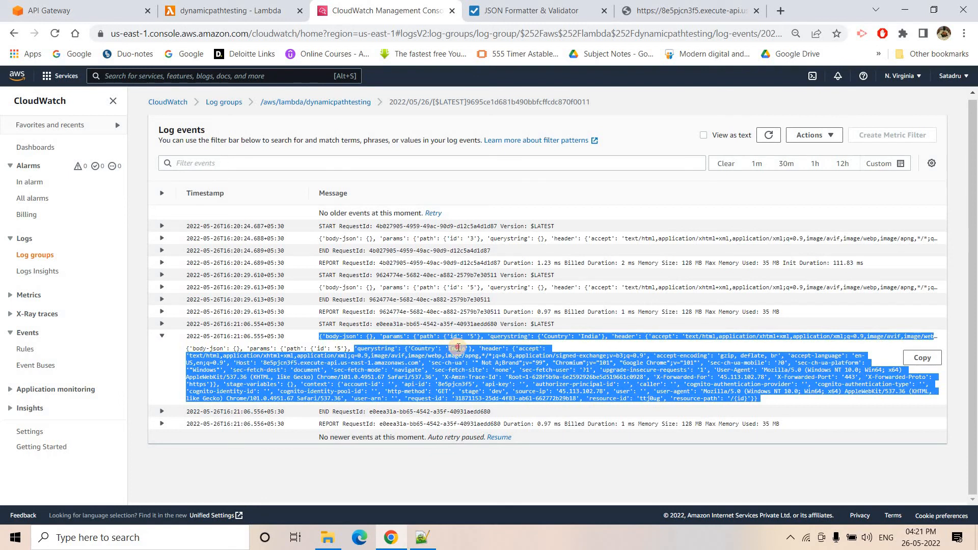
click(454, 343)
triple_click(355, 350)
click(410, 350)
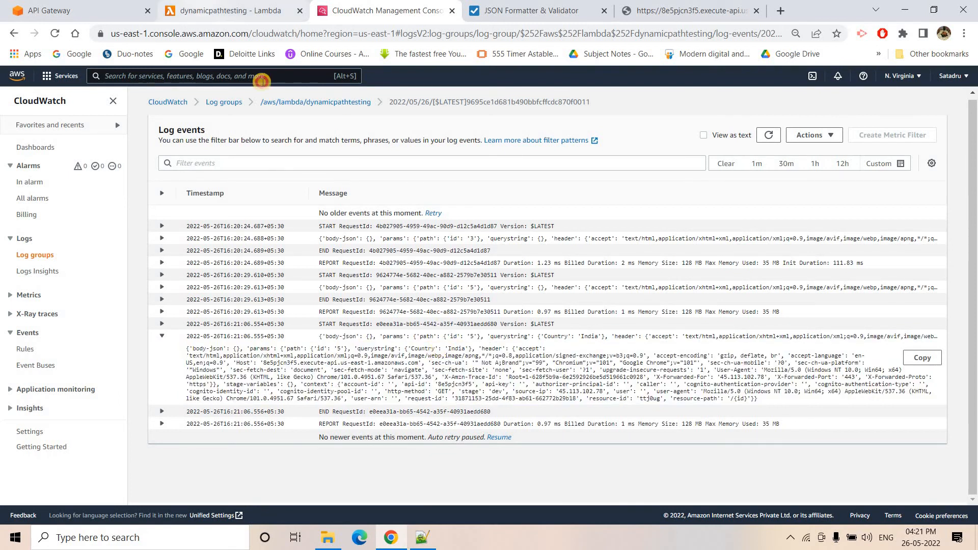
- Replace the message text in the Lambda function code with "I love my {}"
click(203, 7)
scroll(361, 351, down, 1)
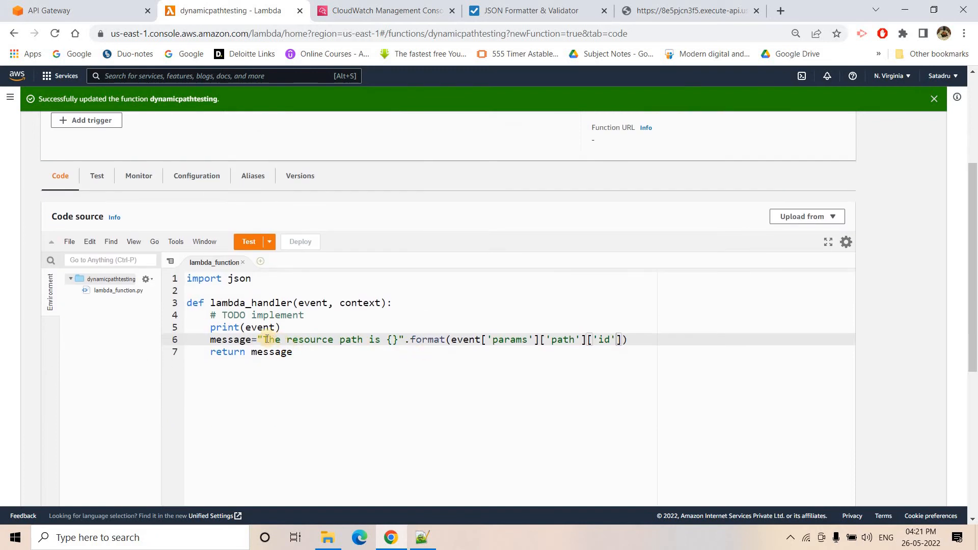
drag(269, 341, 396, 342)
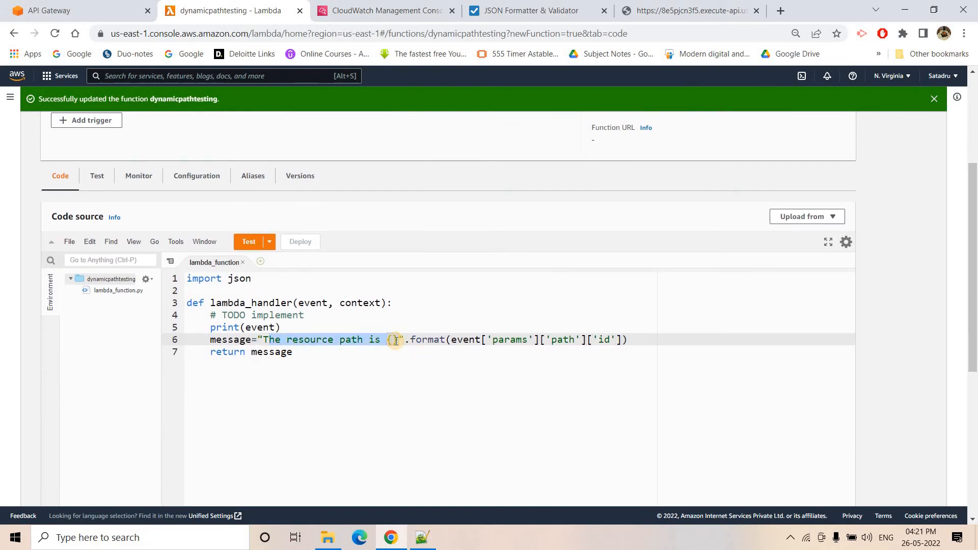
key(BackSpace)
text(I love )
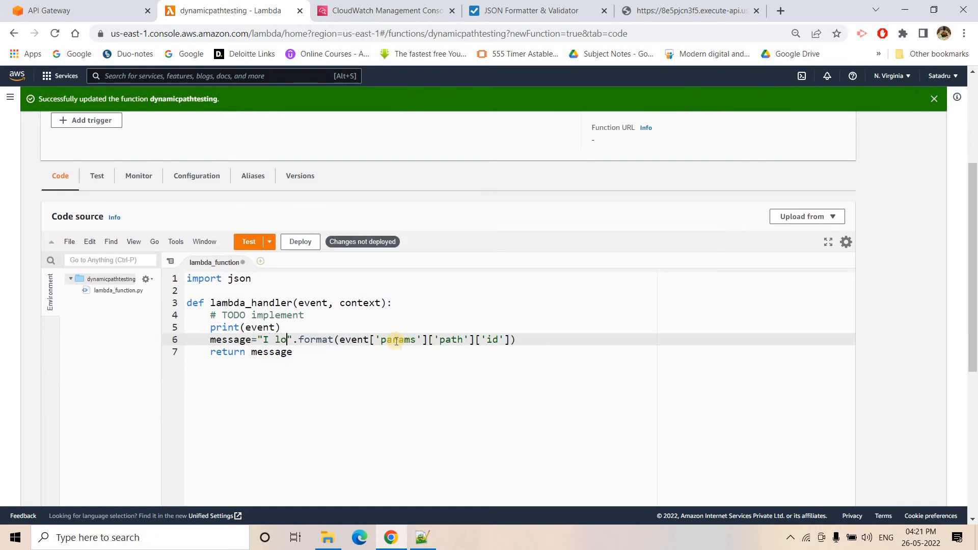
text(my {})
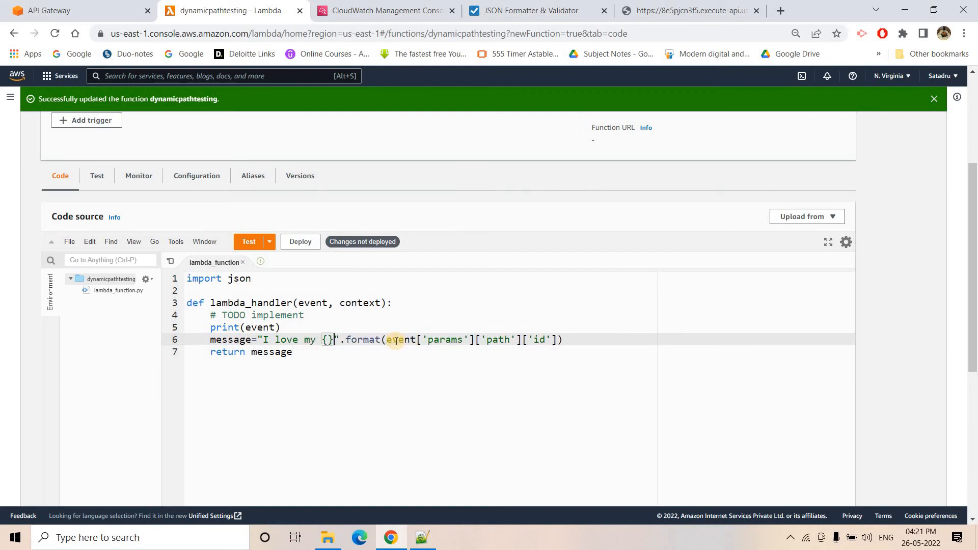
- Replace ['path']['id'] in the message's format argument with ['querystring'], matching the formatted JSON key, and deploy the Lambda function
click(572, 6)
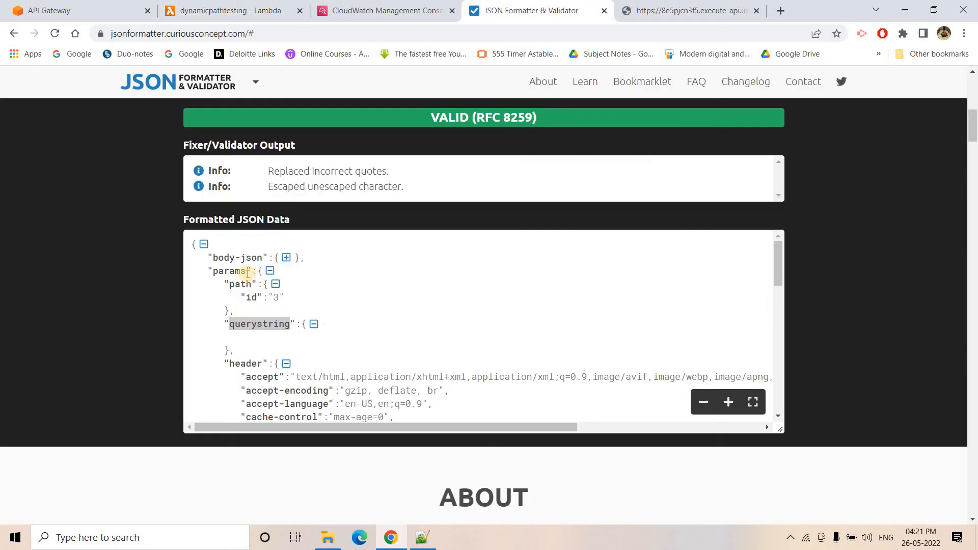
double_click(238, 269)
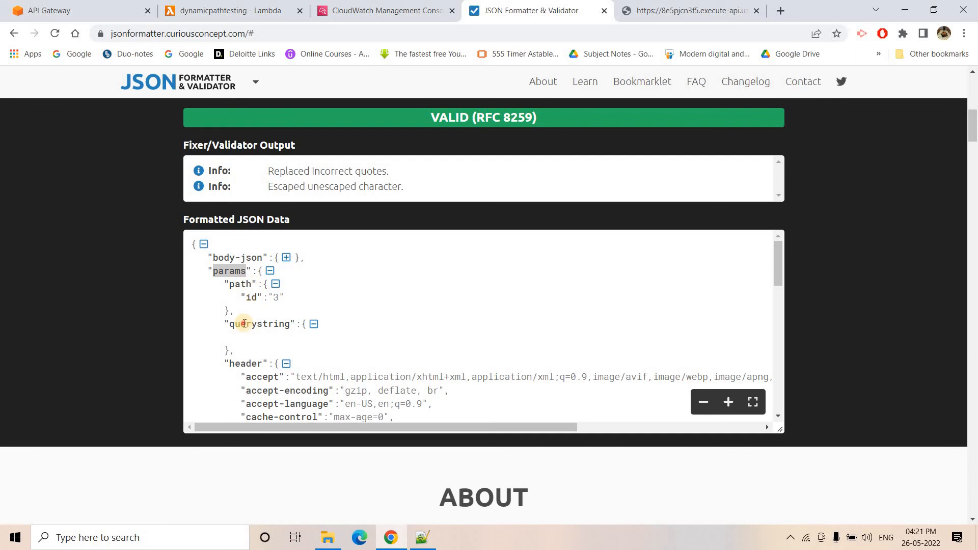
click(244, 324)
double_click(272, 326)
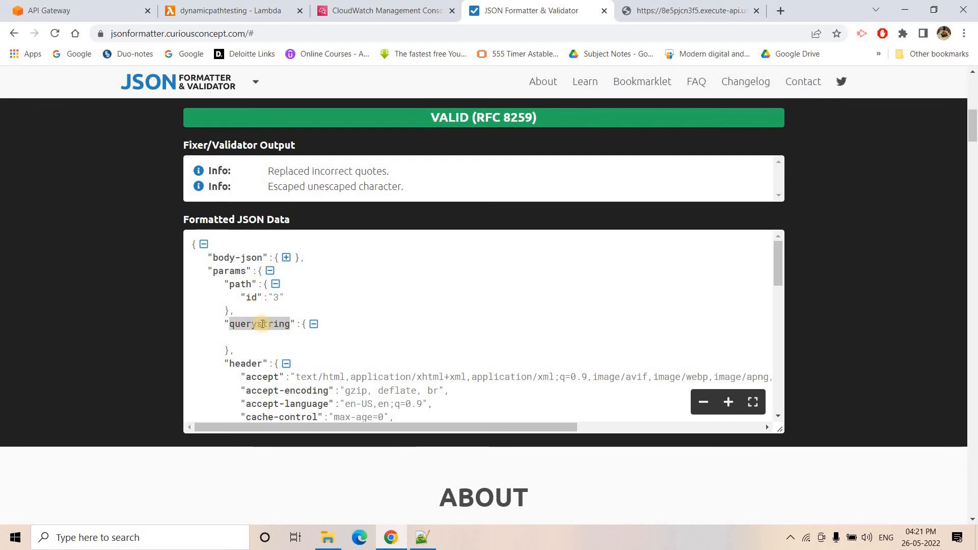
click(235, 10)
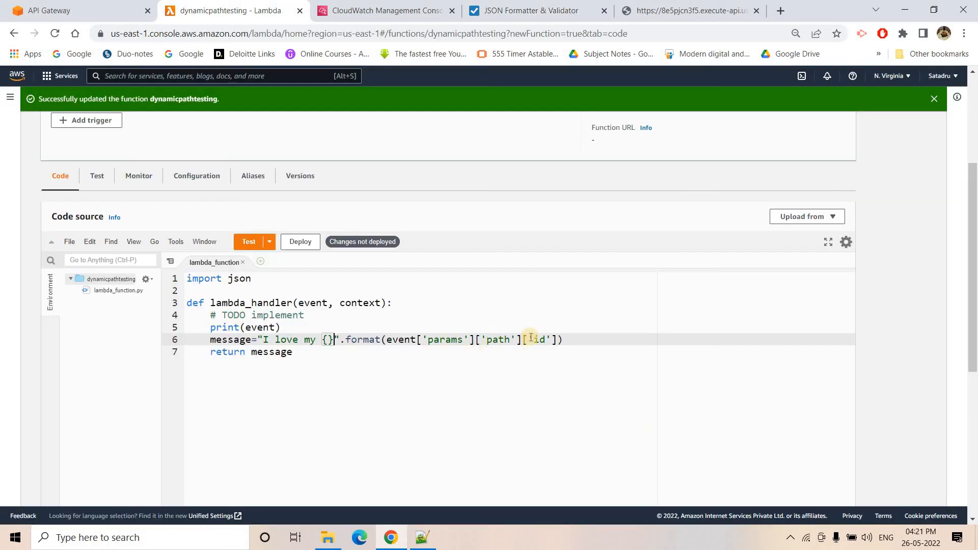
drag(550, 339, 486, 342)
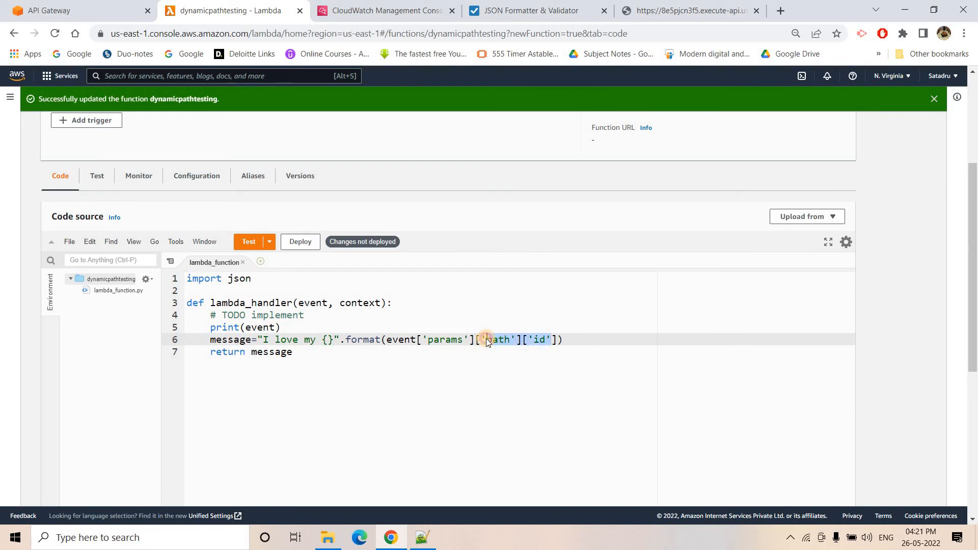
key(ctrl+v)
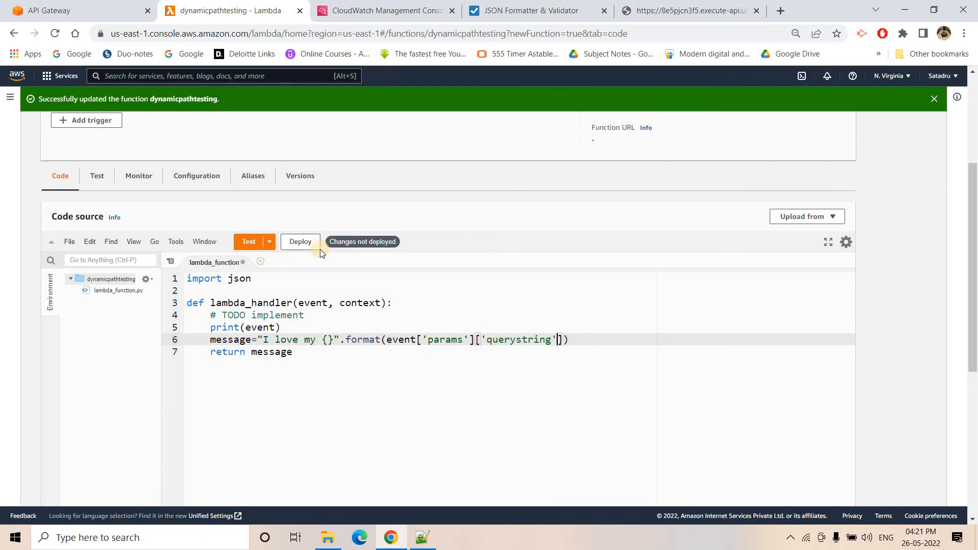
click(310, 241)
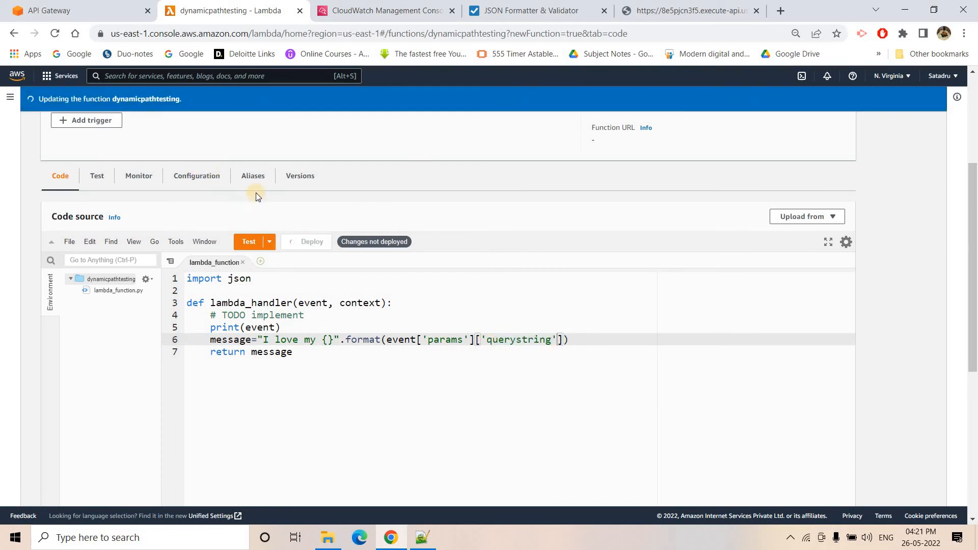
scroll(202, 162, up, 4)
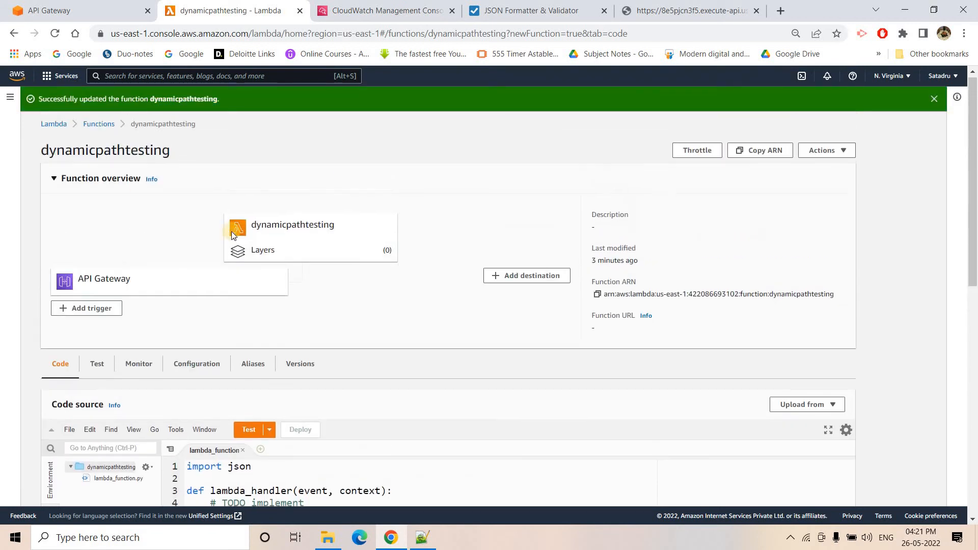
- Resend the dev/5?Country=India request and examine the message returned for the whole querystring object
click(688, 10)
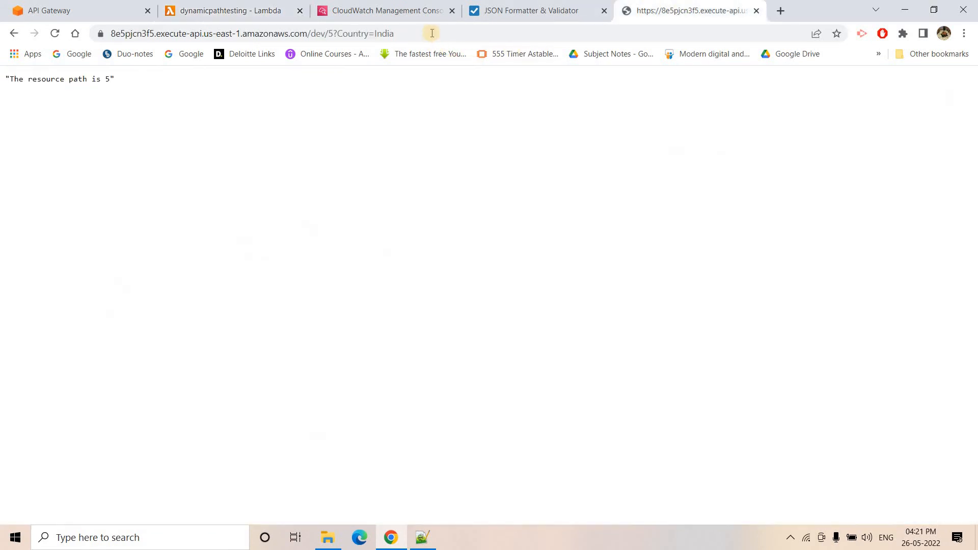
click(432, 33)
key(Return)
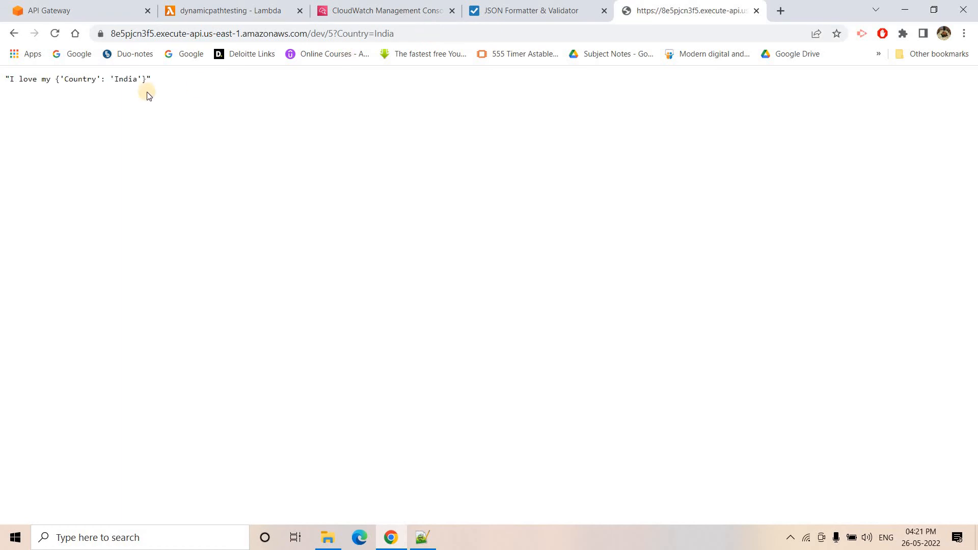
triple_click(172, 81)
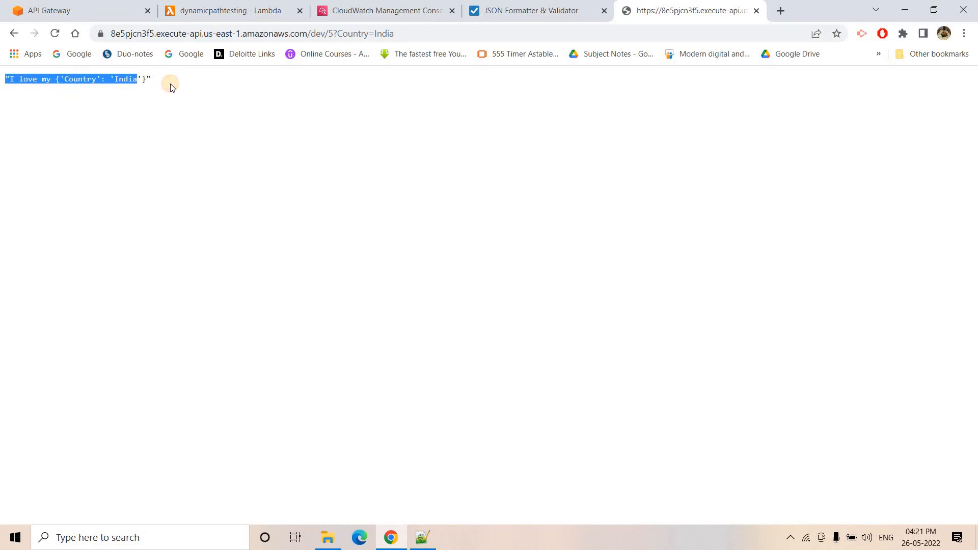
click(66, 80)
- Add the ['Country'] key after ['querystring'] in the message's format argument and deploy the Lambda function
click(207, 10)
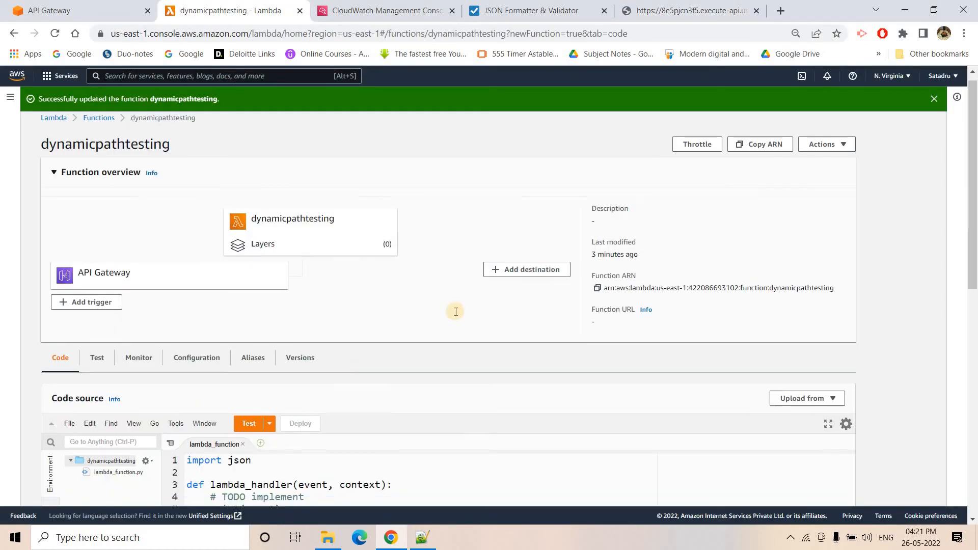
scroll(456, 311, down, 6)
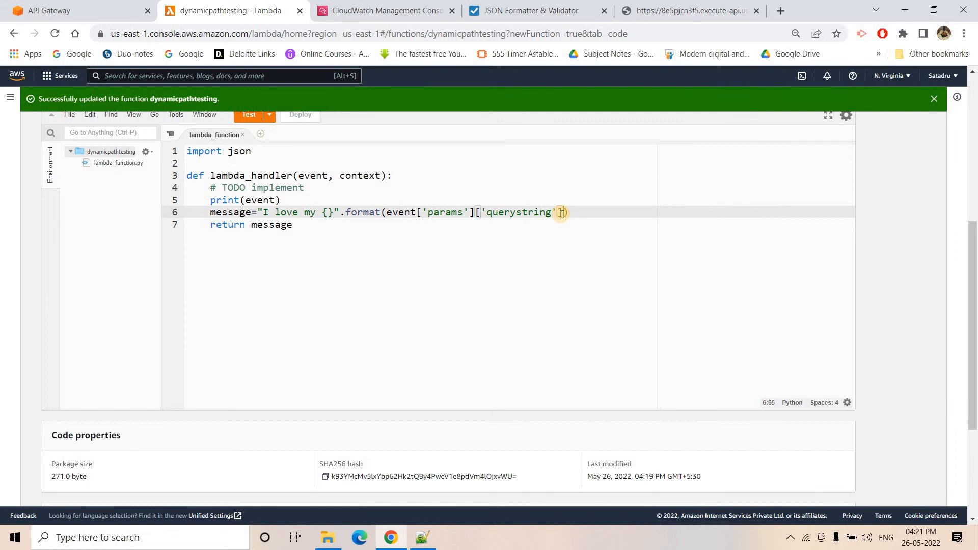
text([')
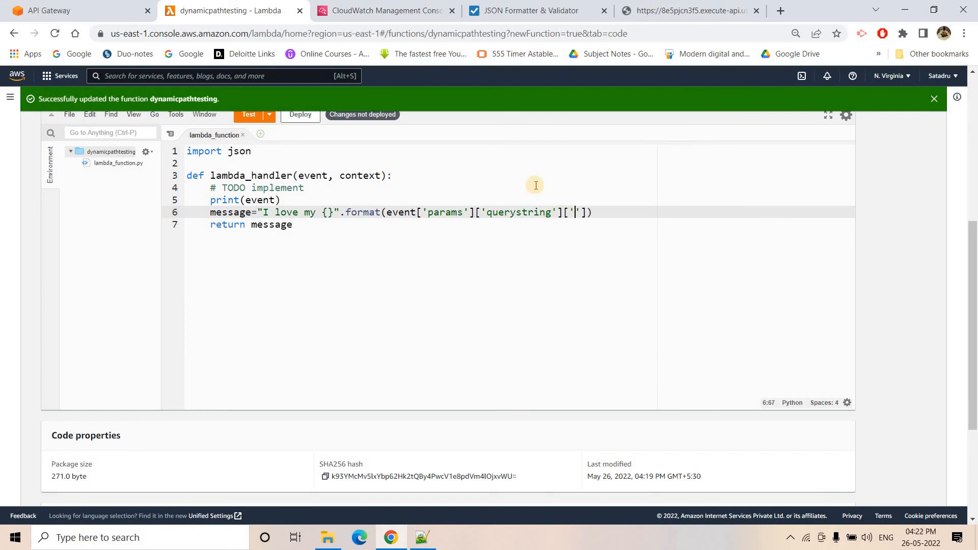
text(Country)
scroll(196, 316, up, 4)
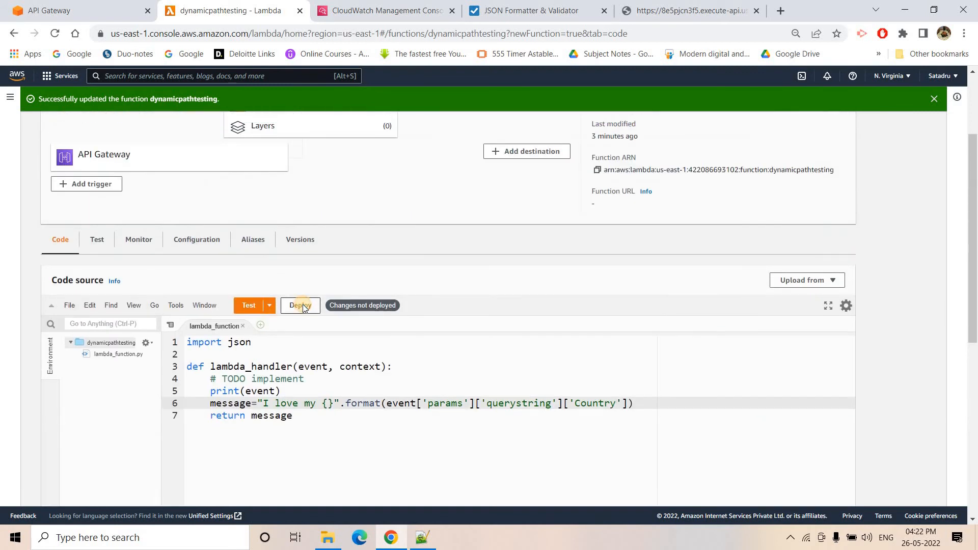
click(303, 306)
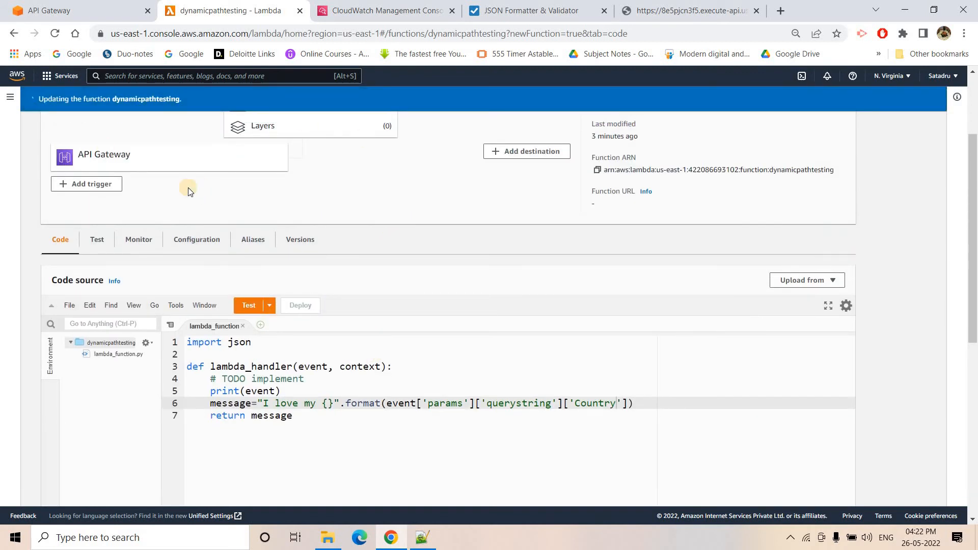
- Resend the dev/5?Country=India request and compare the returned message with the Country parameter in the URL
click(723, 8)
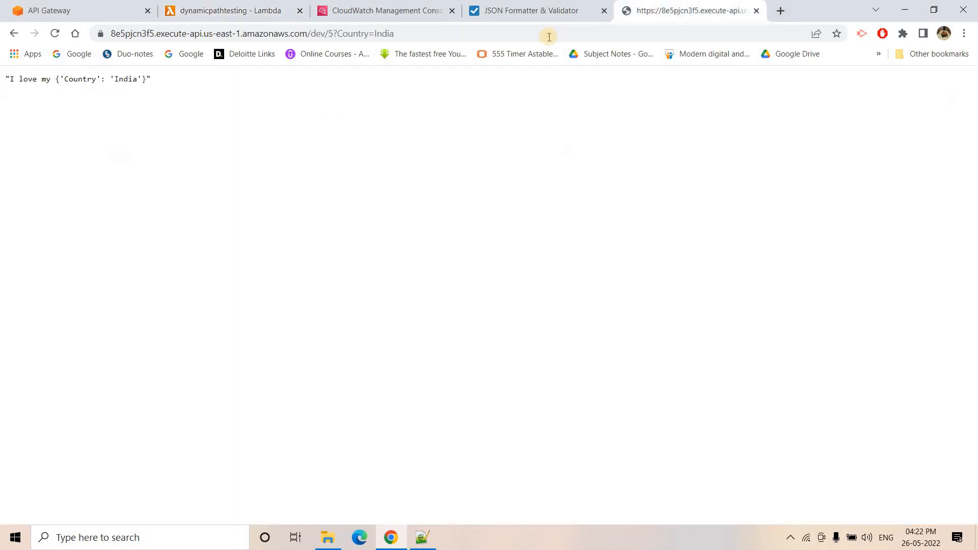
click(549, 37)
key(Return)
triple_click(137, 78)
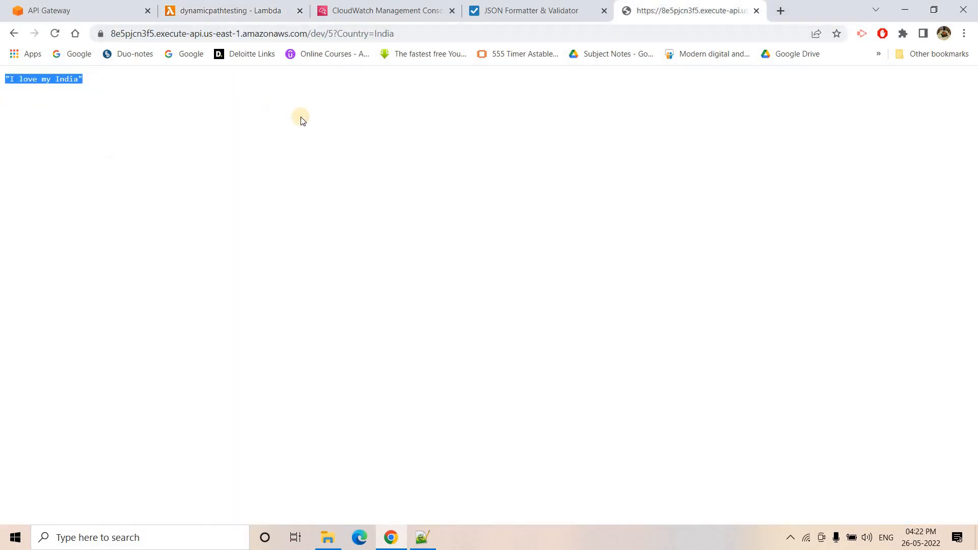
click(458, 123)
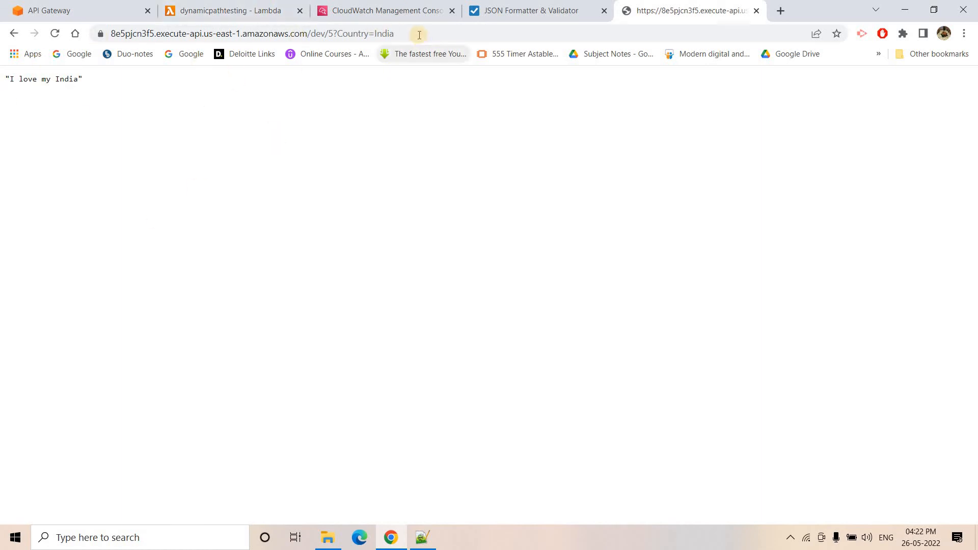
drag(418, 36, 367, 34)
click(435, 33)
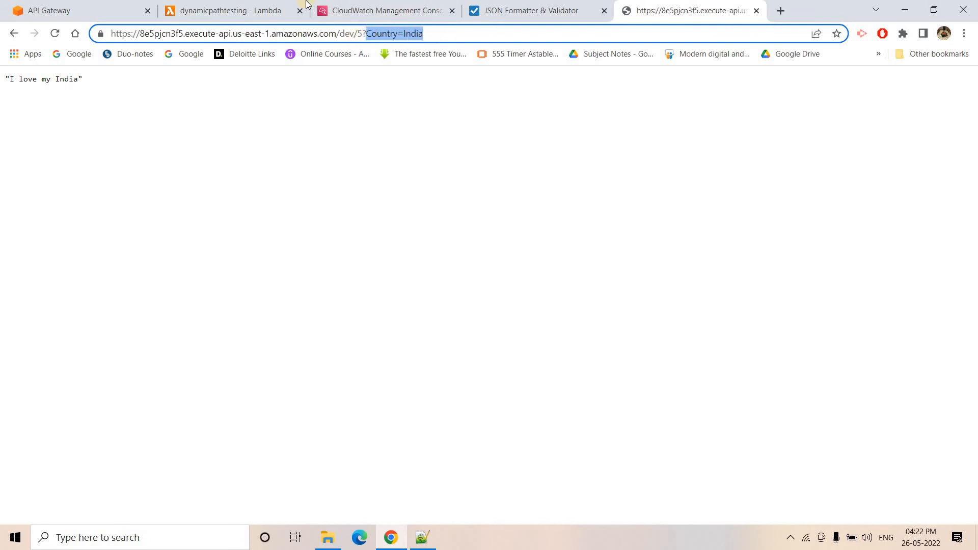
- Comment out the message line in the Lambda code, make the function return "Hello", and deploy it
click(239, 3)
drag(163, 339, 451, 421)
click(451, 421)
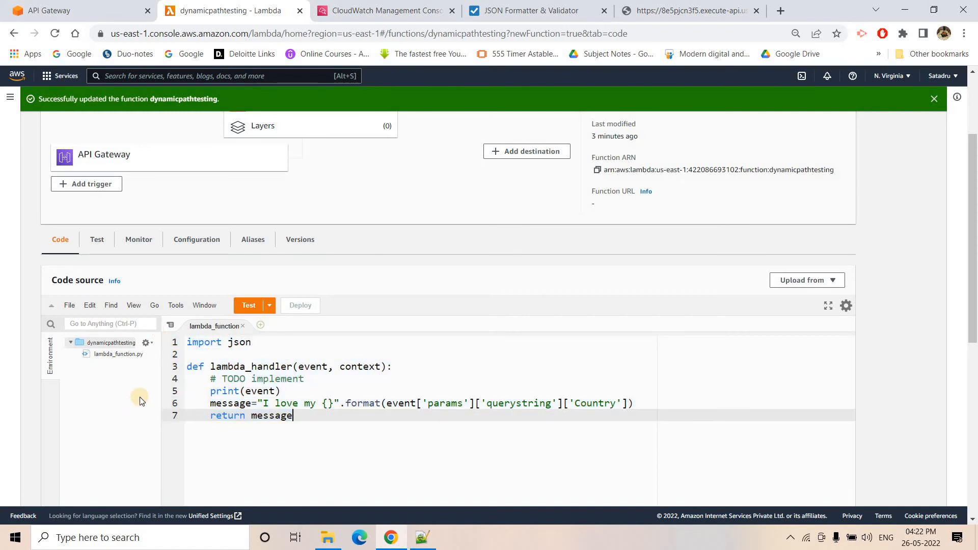
click(210, 403)
text(#)
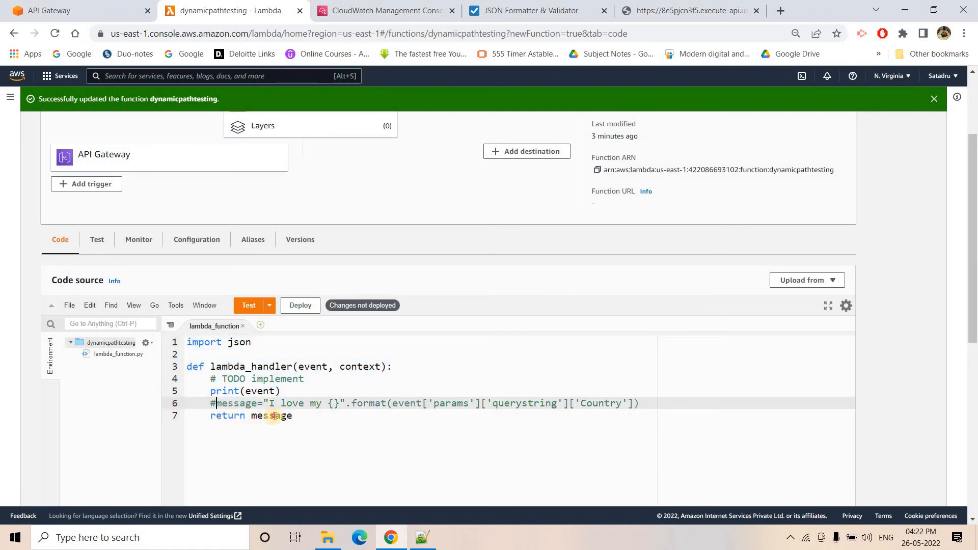
double_click(274, 416)
text(")
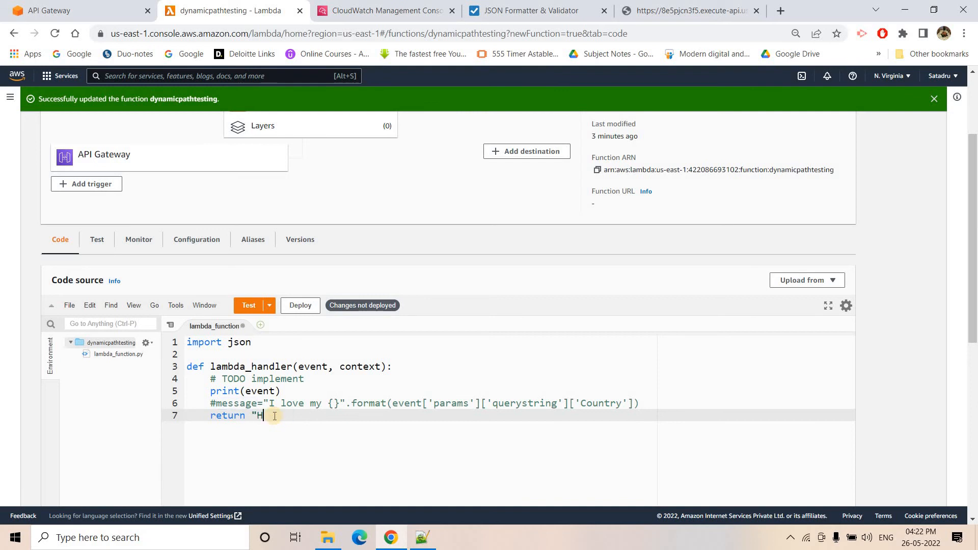
text(Hello")
click(315, 306)
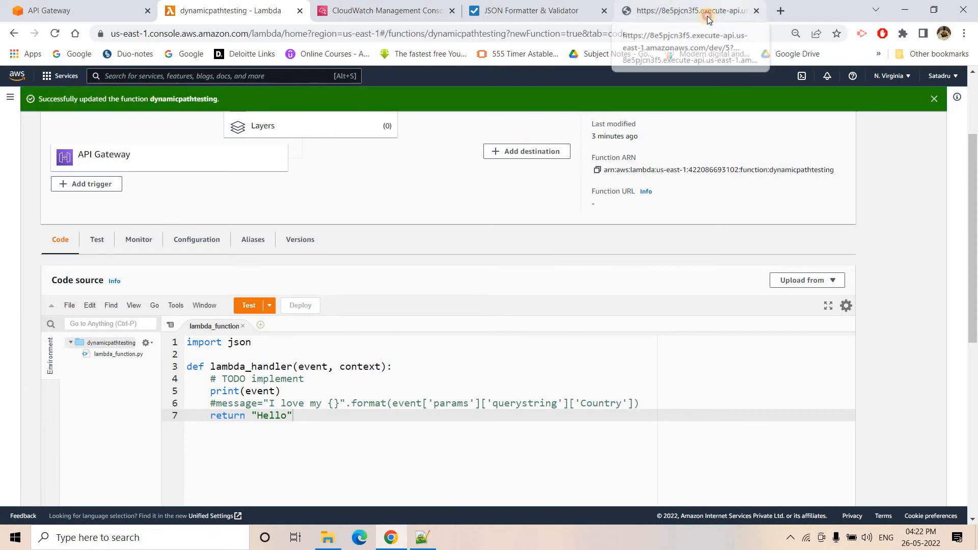
- Resend the dev/5?Country=India request and check the response against the return line in the Lambda code
click(734, 6)
click(608, 31)
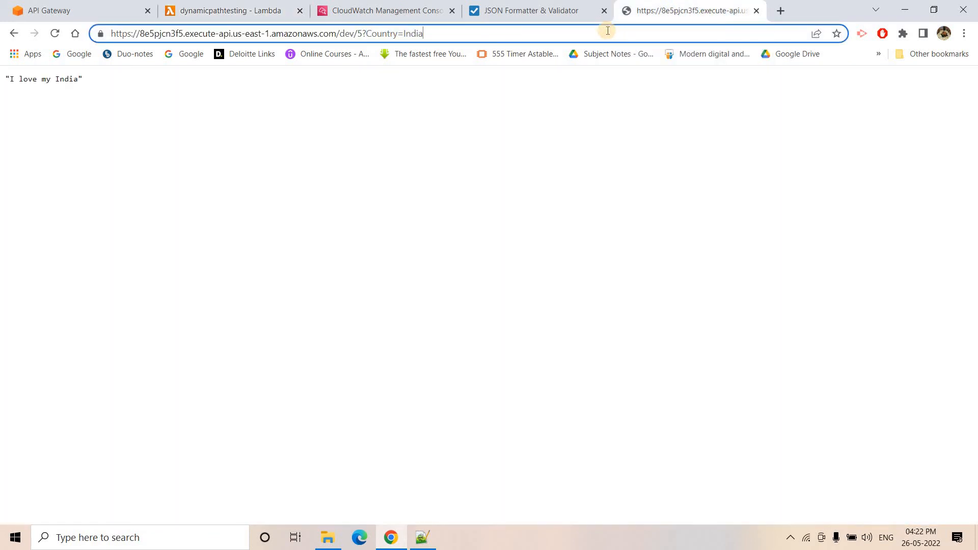
key(Return)
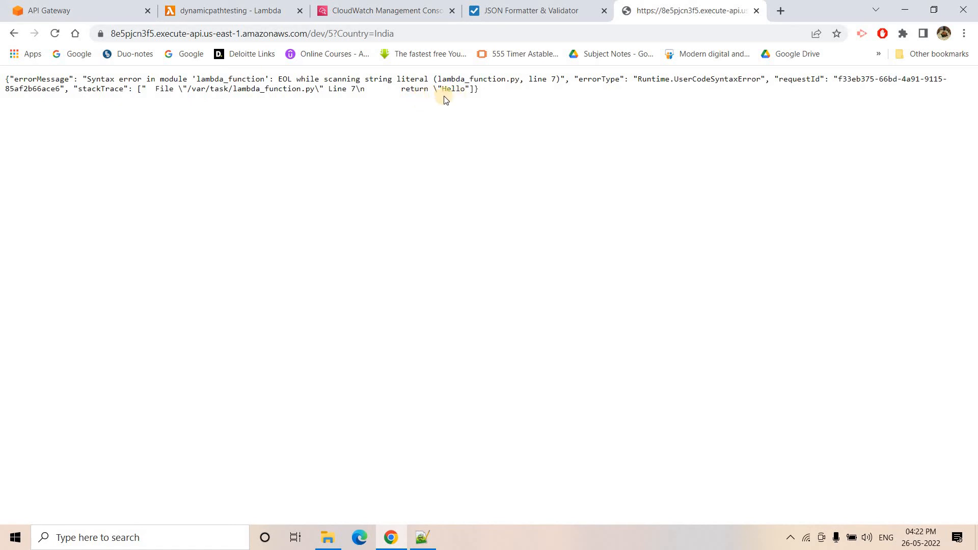
click(193, 7)
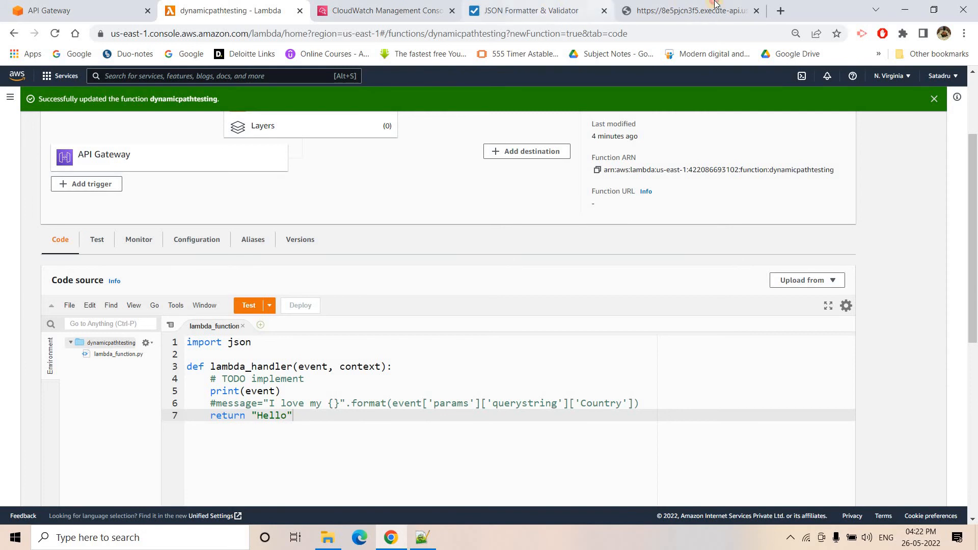
click(685, 10)
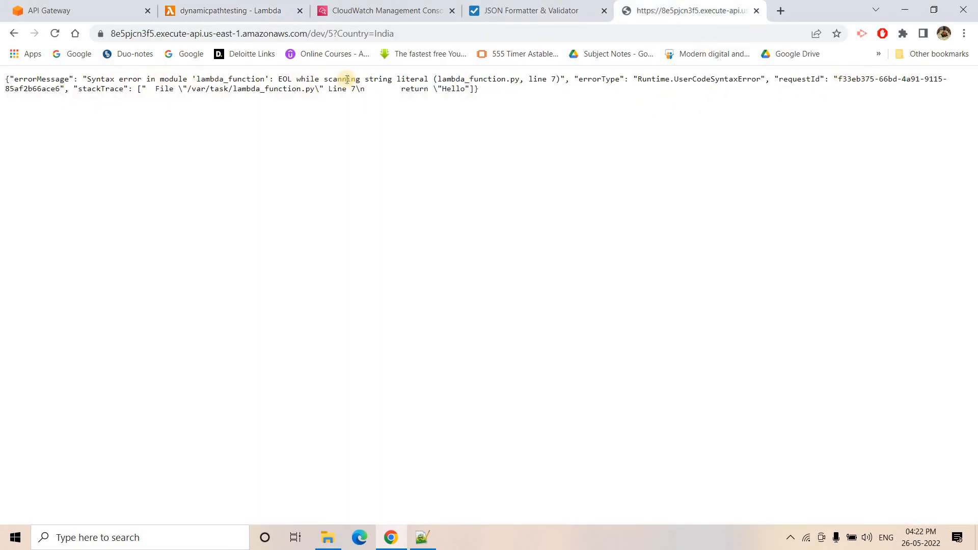
drag(278, 81, 306, 82)
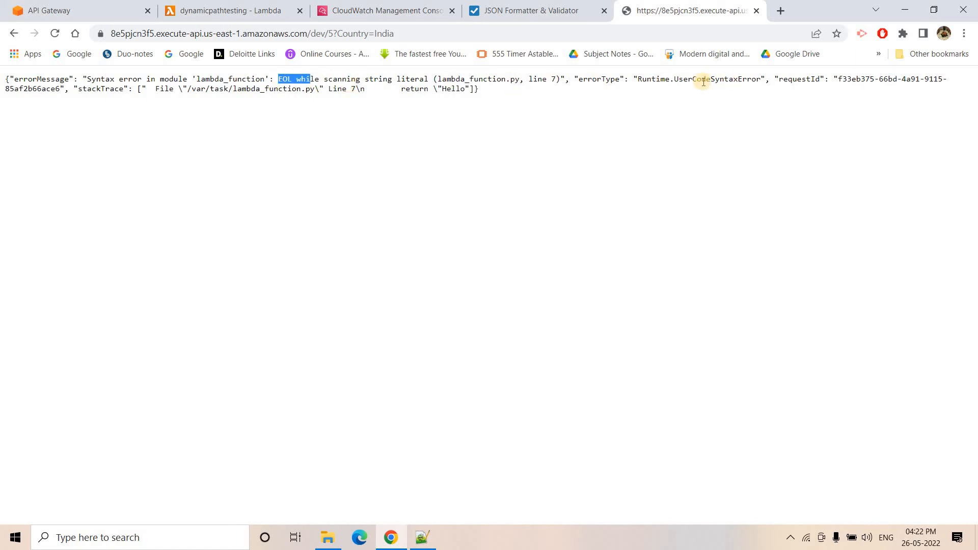
- Delete the commented-out message line from the Lambda code and deploy the function again
click(225, 4)
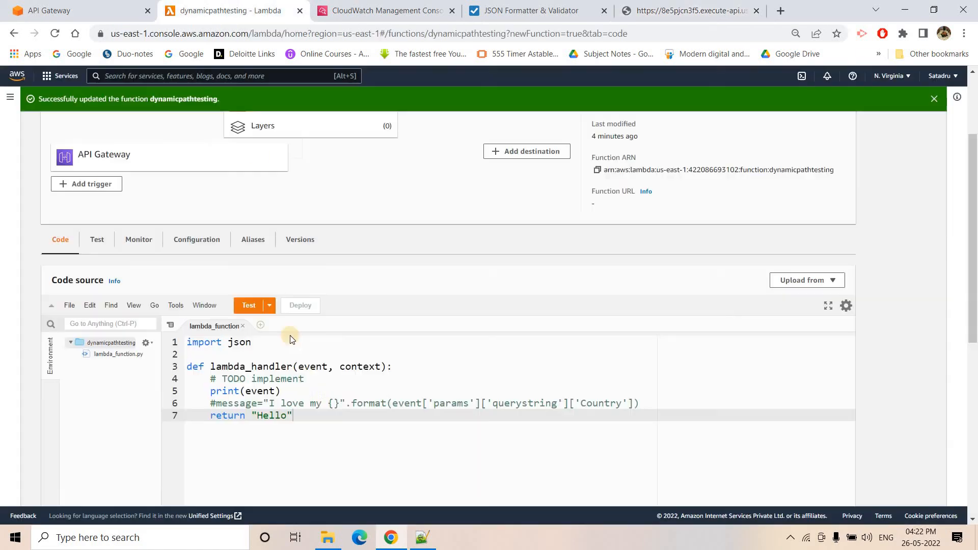
click(216, 403)
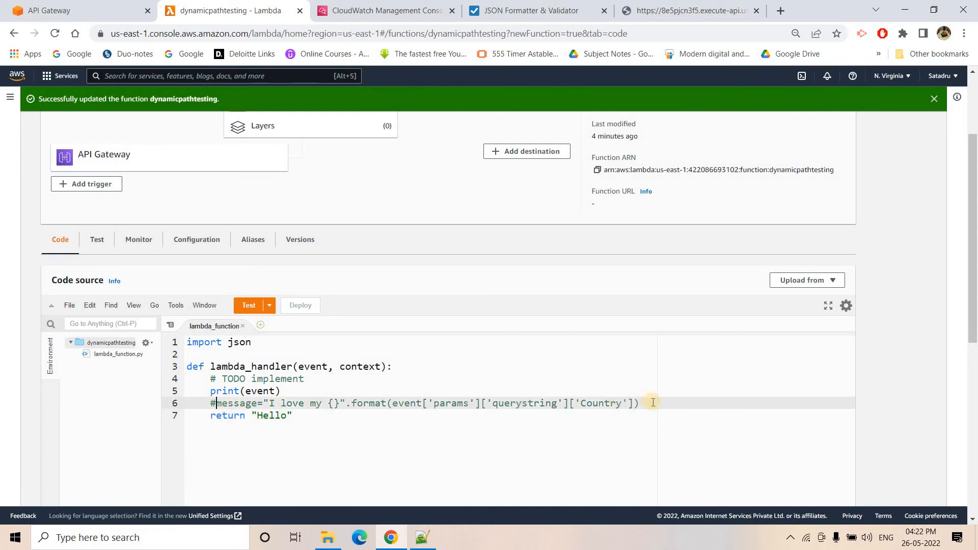
drag(436, 403, 165, 404)
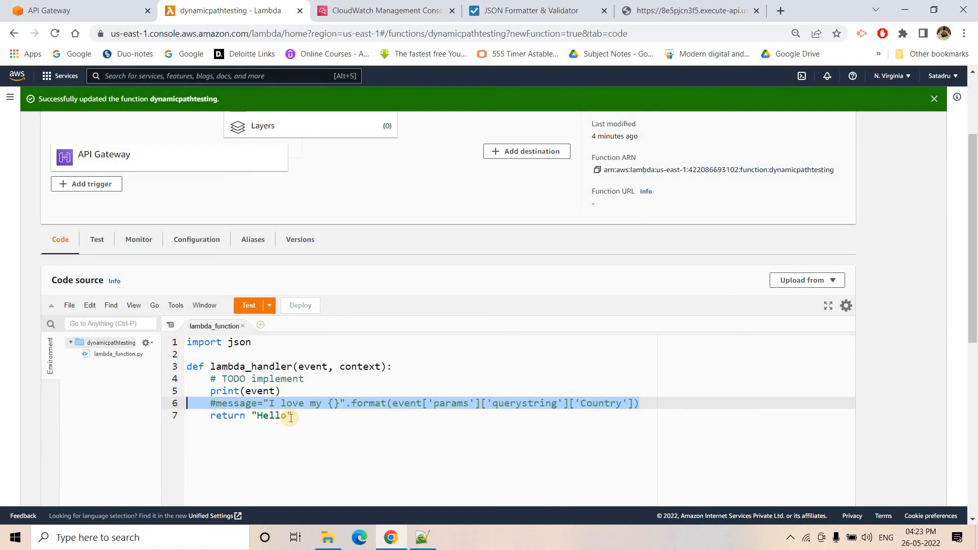
key(BackSpace)
key(BackSpace)
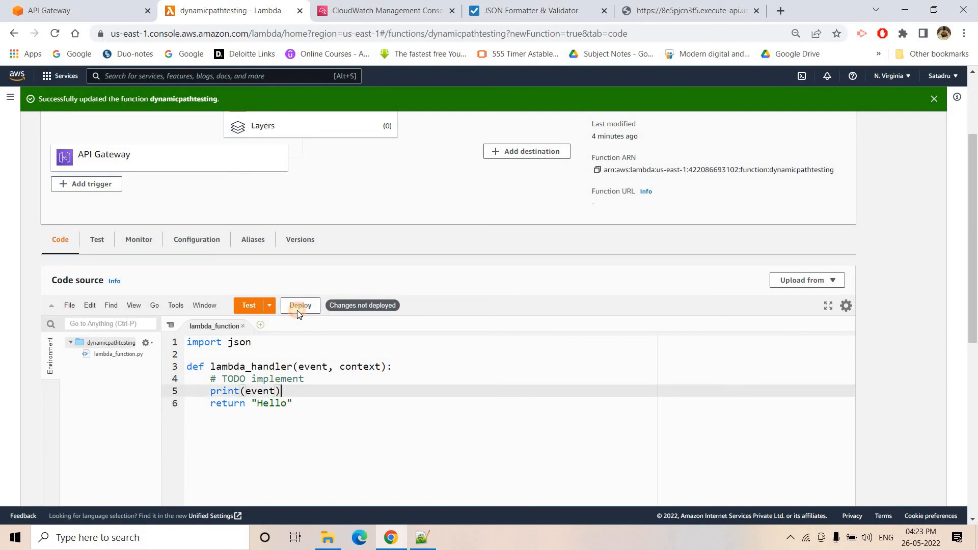
click(298, 308)
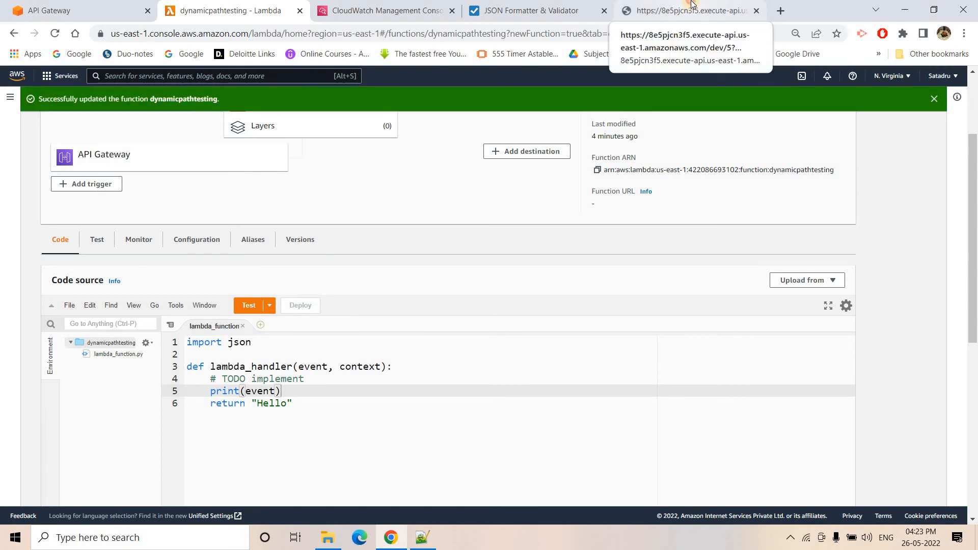
- Resend the dev/5?Country=India request and enlarge the page to read the response
click(692, 4)
click(434, 31)
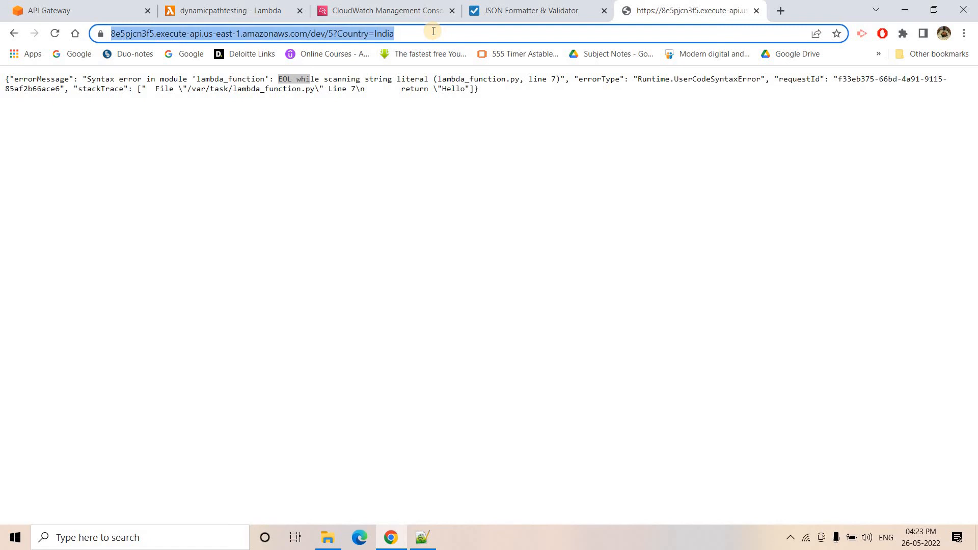
key(Return)
triple_click(65, 81)
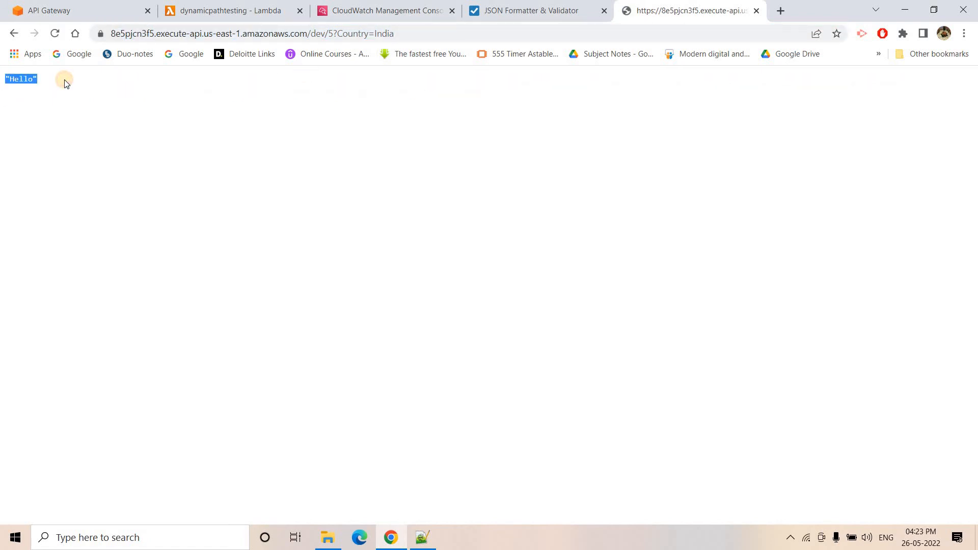
key(ctrl+plus)
key(ctrl+plus)
key(ctrl+plus)
key(ctrl+plus)
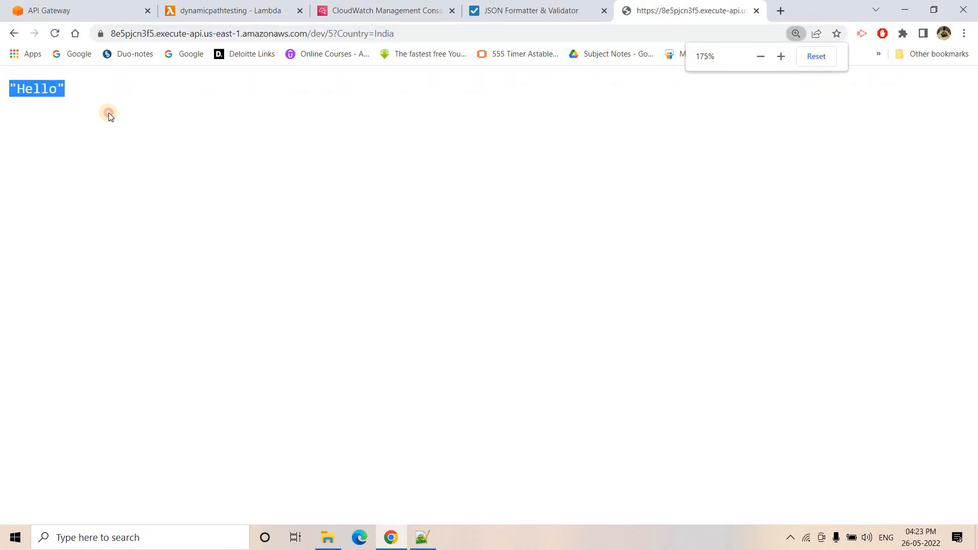
- Remove the Country query string from the URL, send the dev/5 request, and check the response
drag(395, 33, 340, 33)
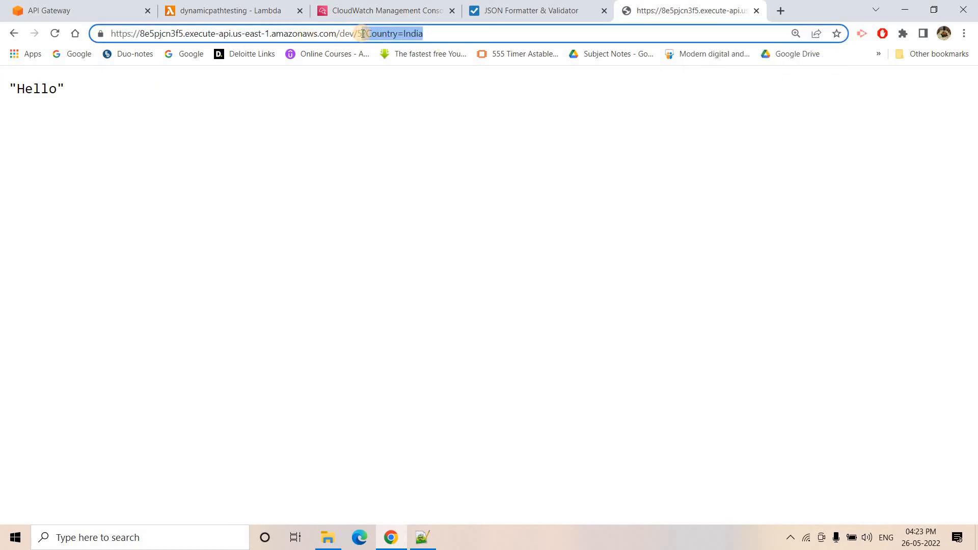
key(BackSpace)
key(BackSpace)
key(Return)
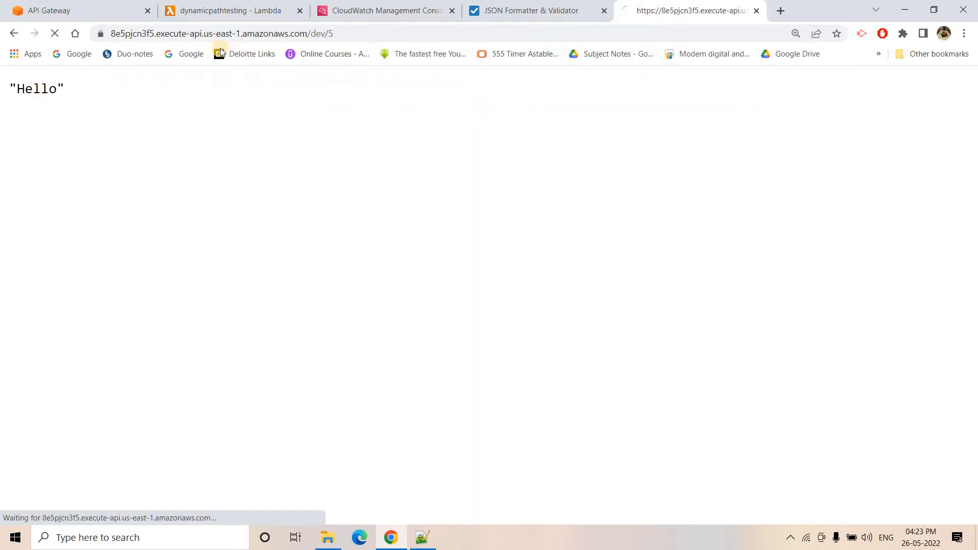
triple_click(125, 97)
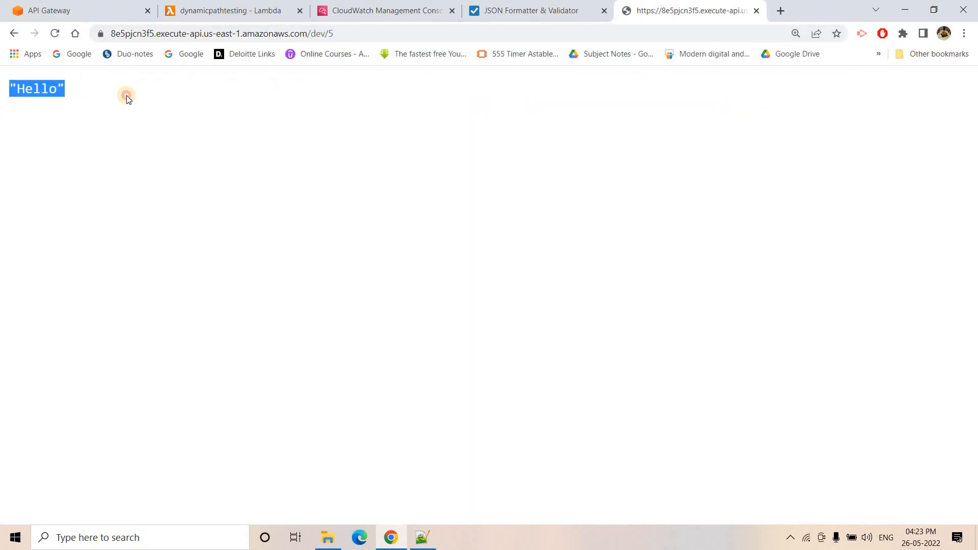
click(128, 99)
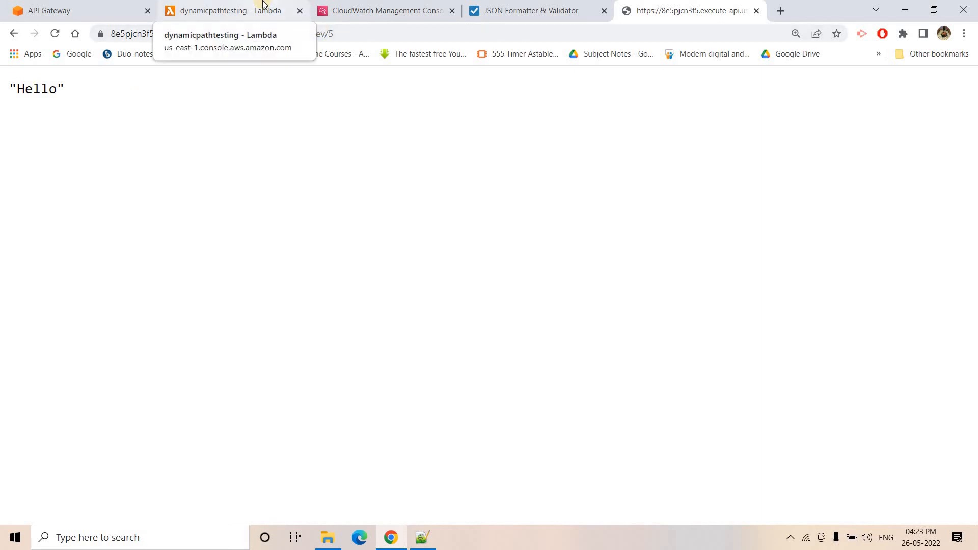
click(368, 36)
click(367, 35)
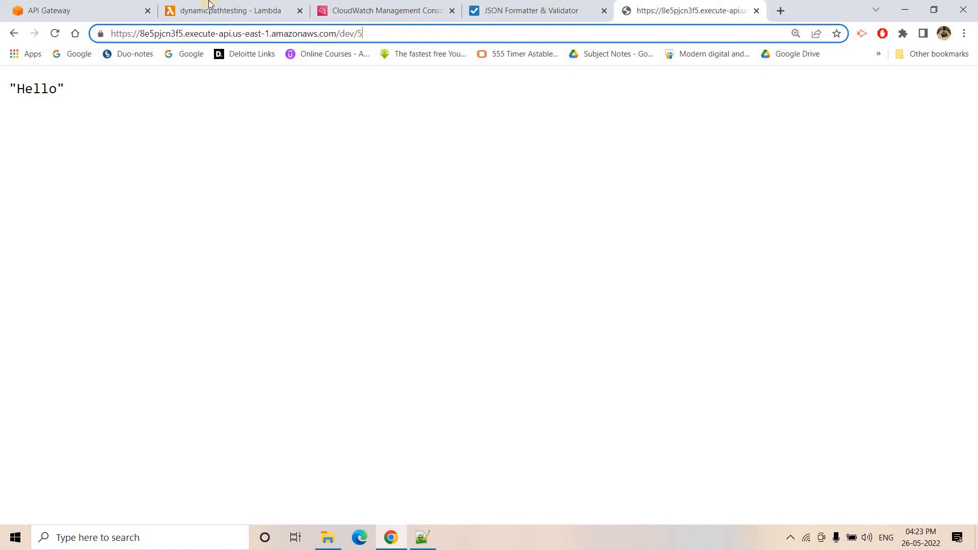
- Add a URL query string parameter named Country to the /{id} GET method request in API Gateway and mark it as required
click(75, 6)
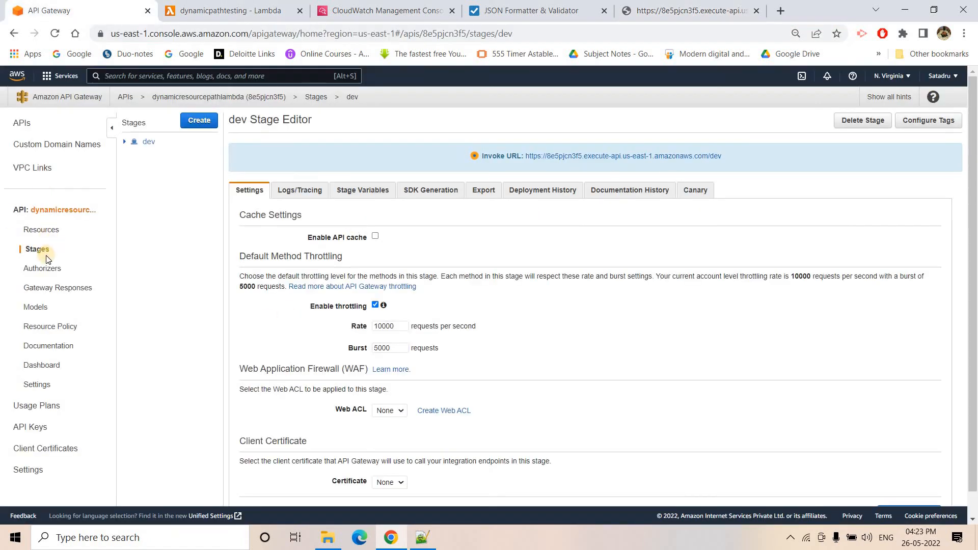
click(32, 229)
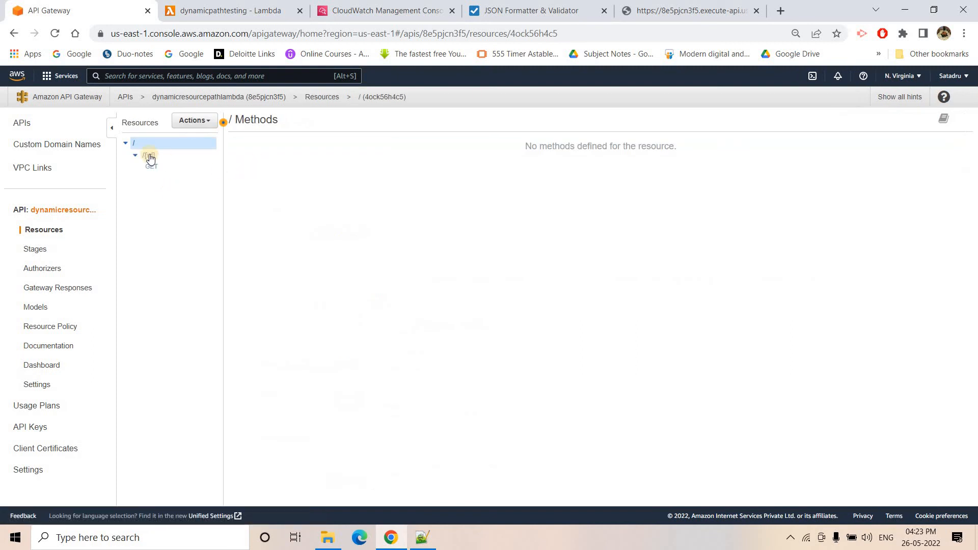
click(158, 160)
click(176, 167)
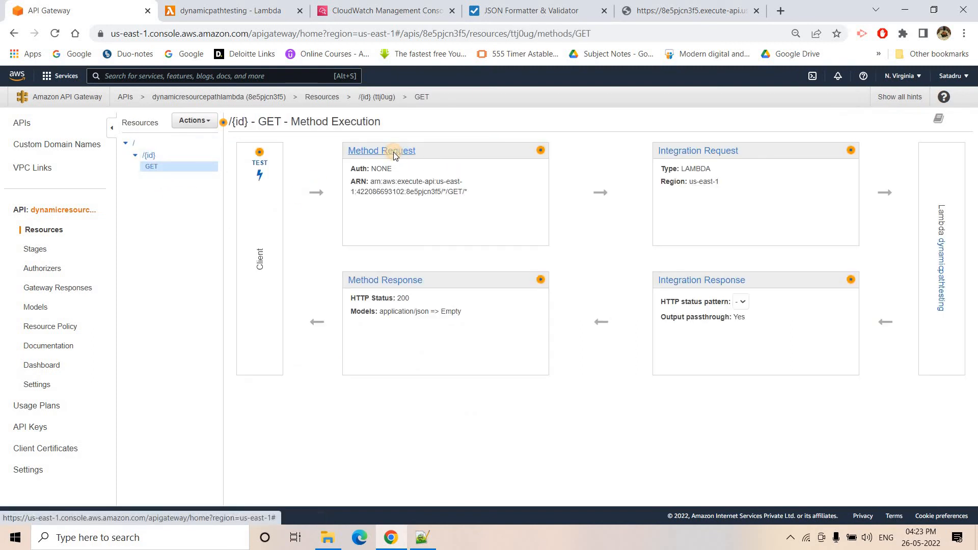
click(393, 152)
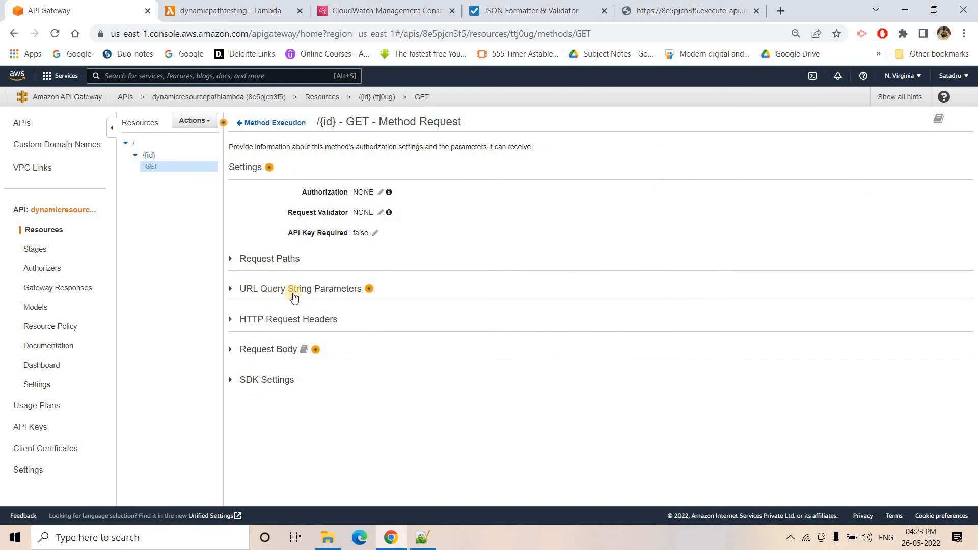
click(311, 290)
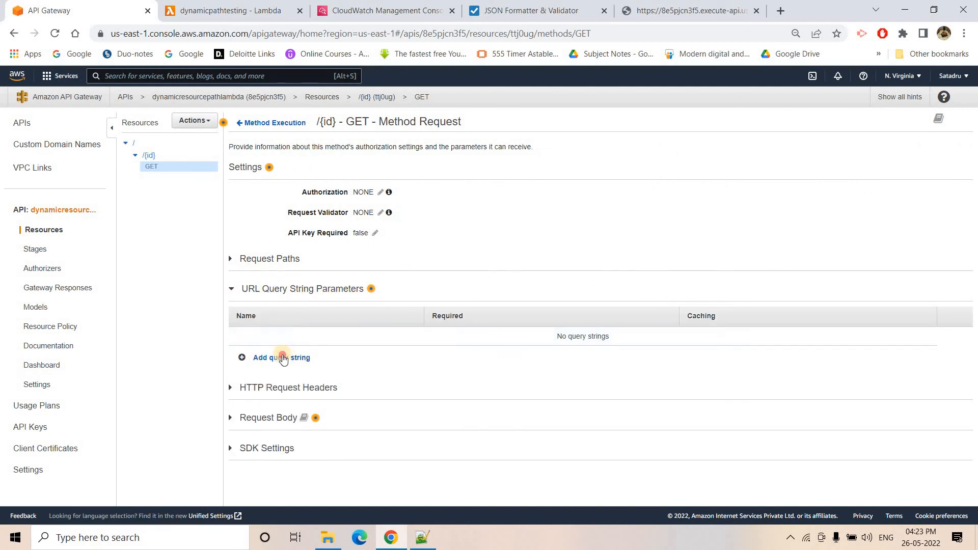
click(271, 342)
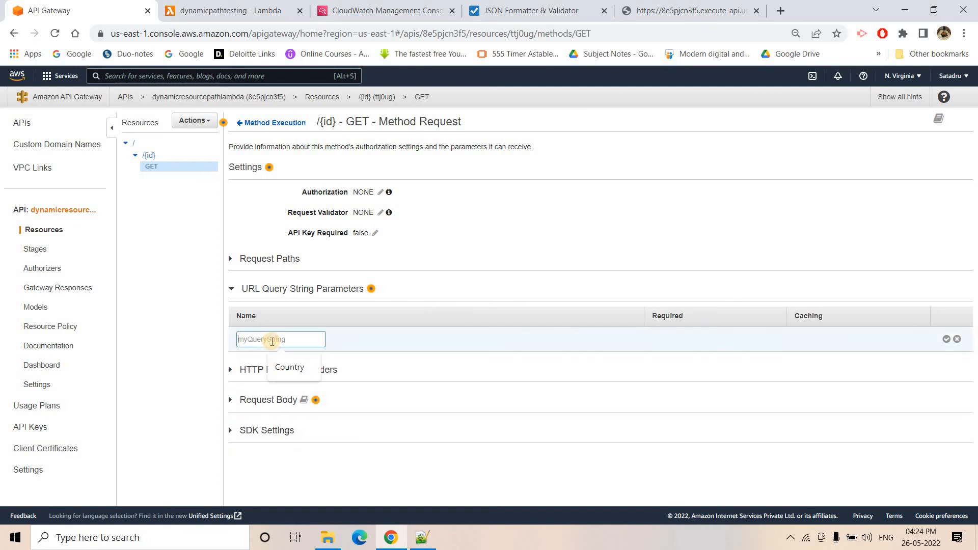
click(289, 367)
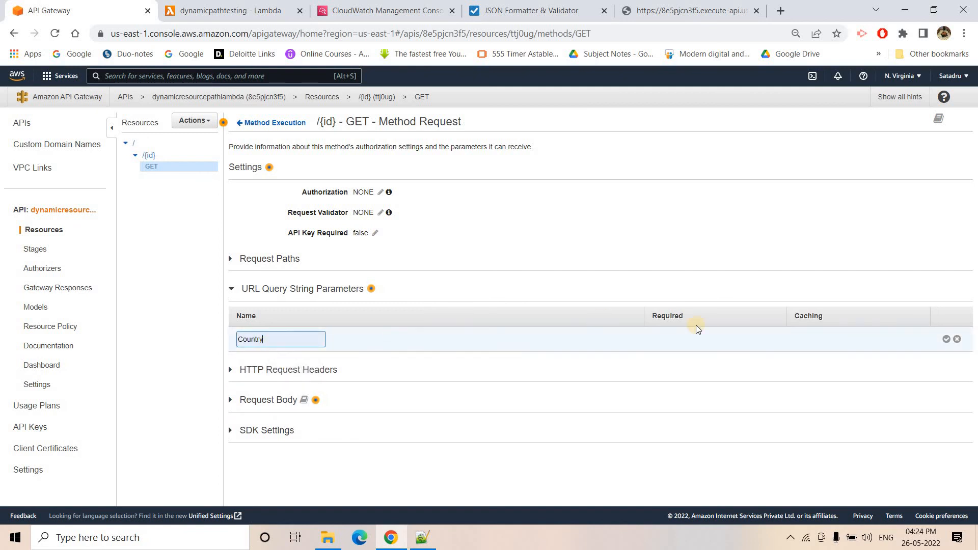
click(946, 339)
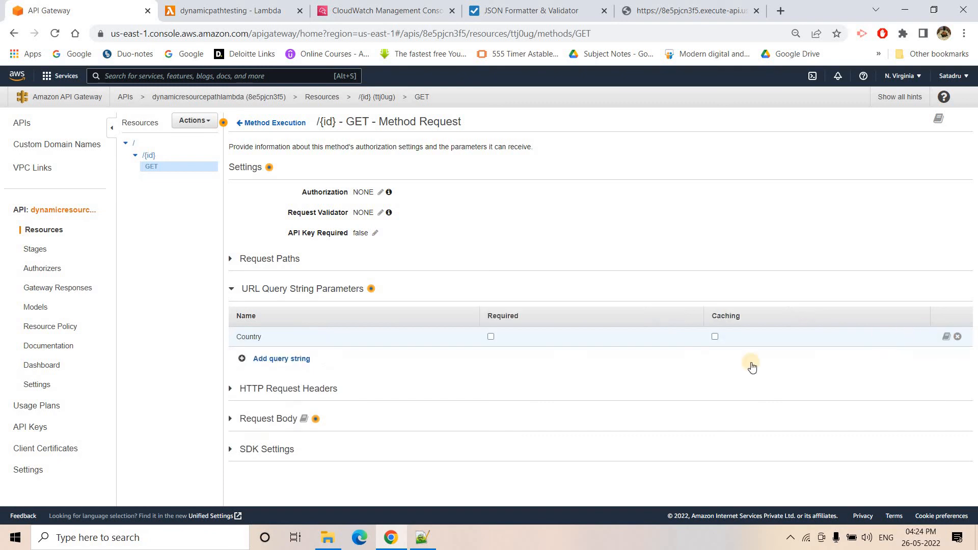
click(491, 337)
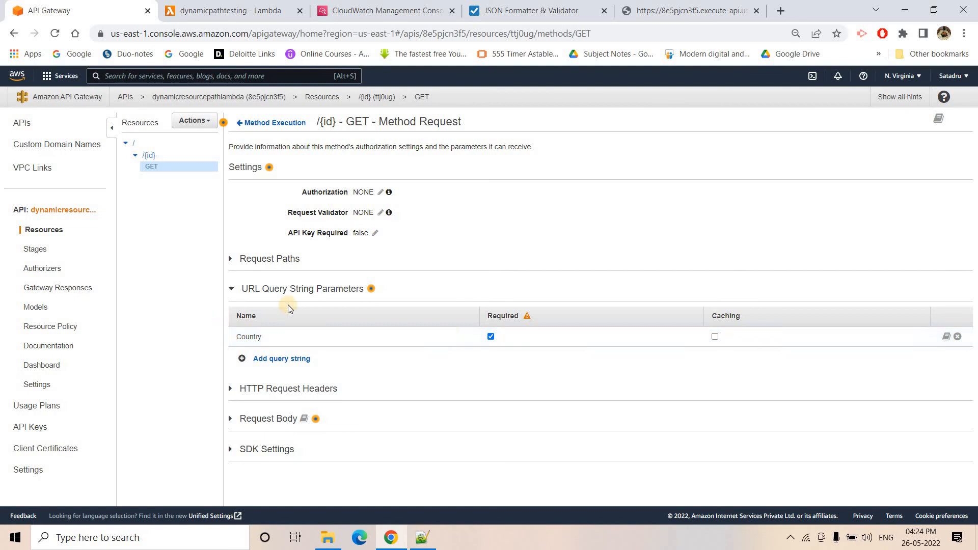
click(491, 336)
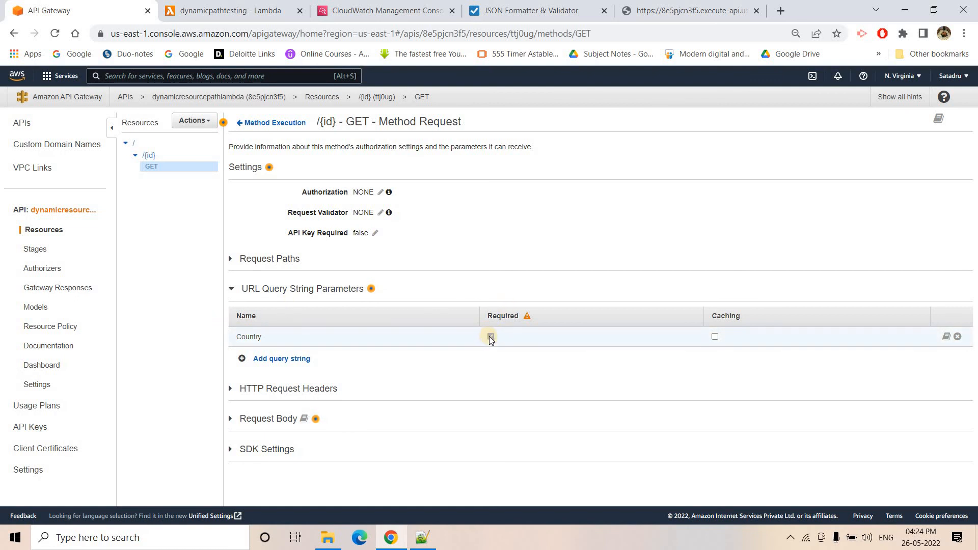
- Set the GET method's request validator to "Validate query string parameters and headers"
mouse_move(526, 317)
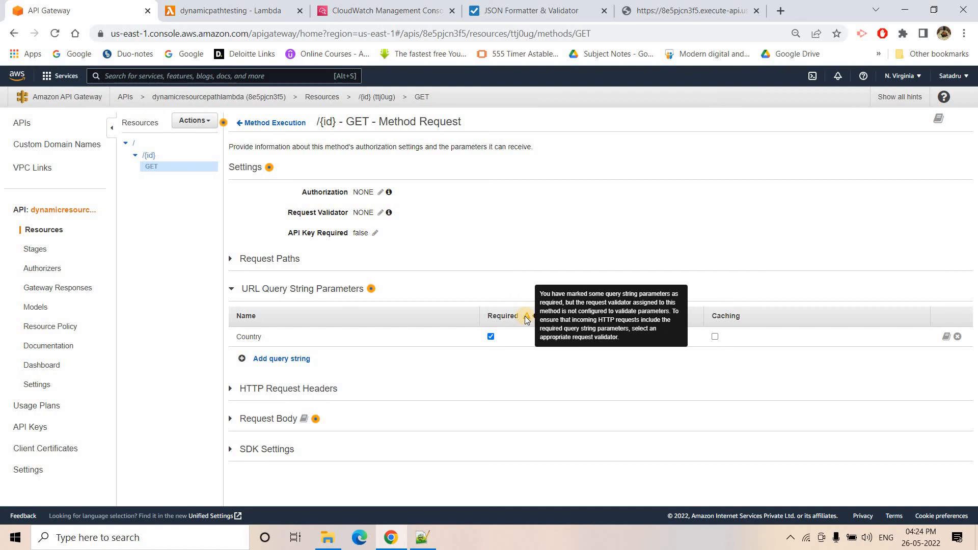
click(387, 216)
click(390, 219)
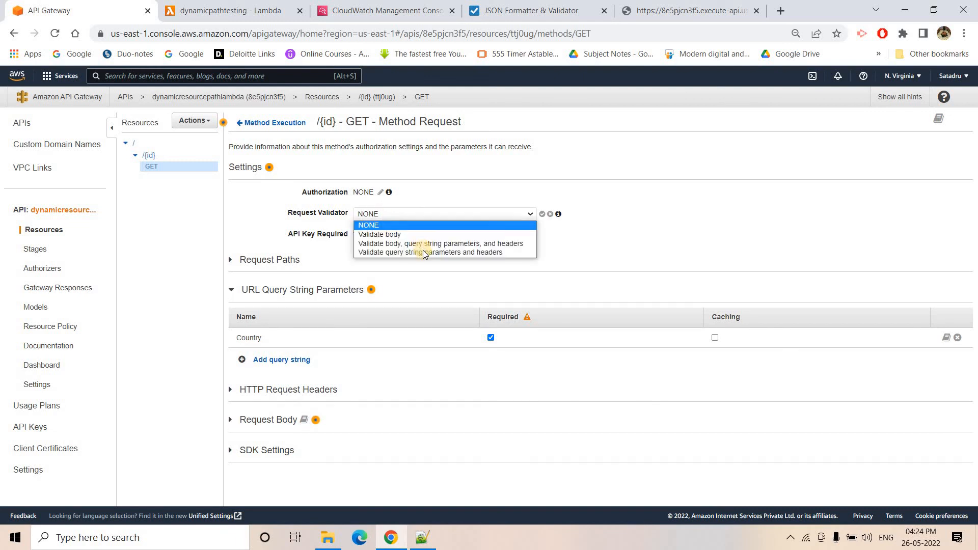
click(390, 252)
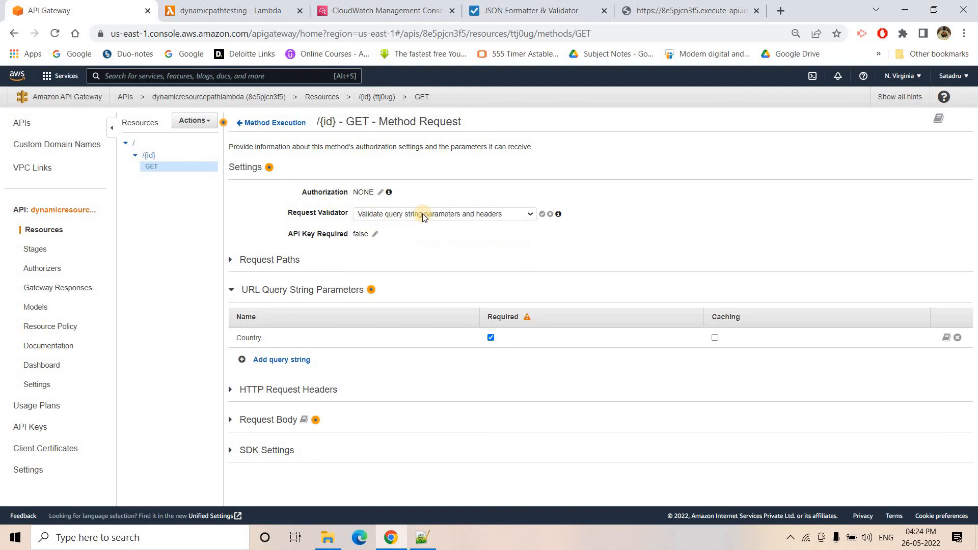
click(541, 214)
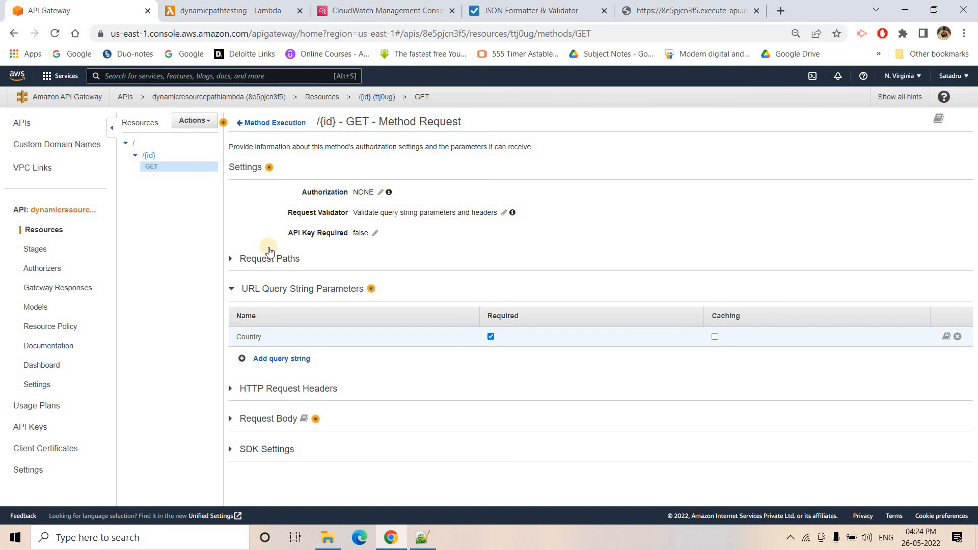
- Deploy the API to the dev stage
click(185, 128)
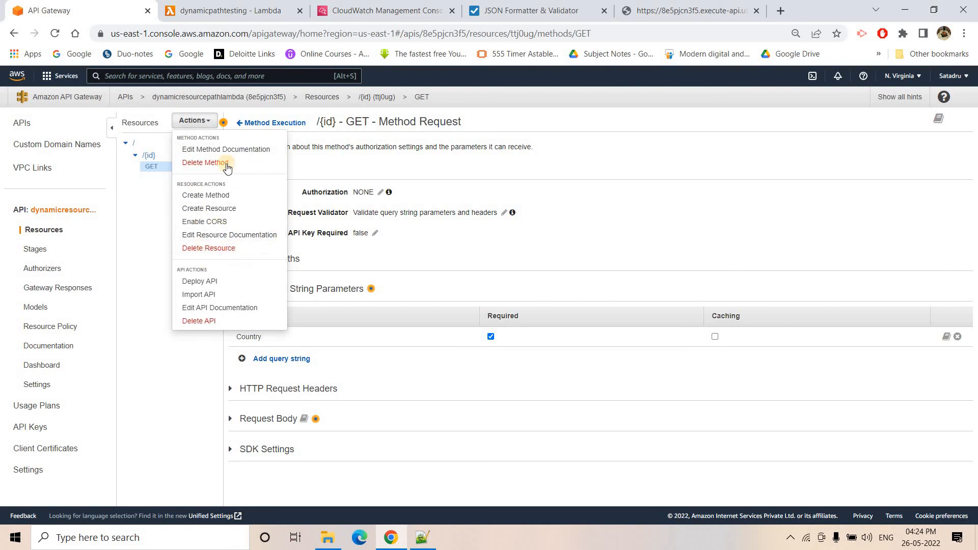
click(223, 281)
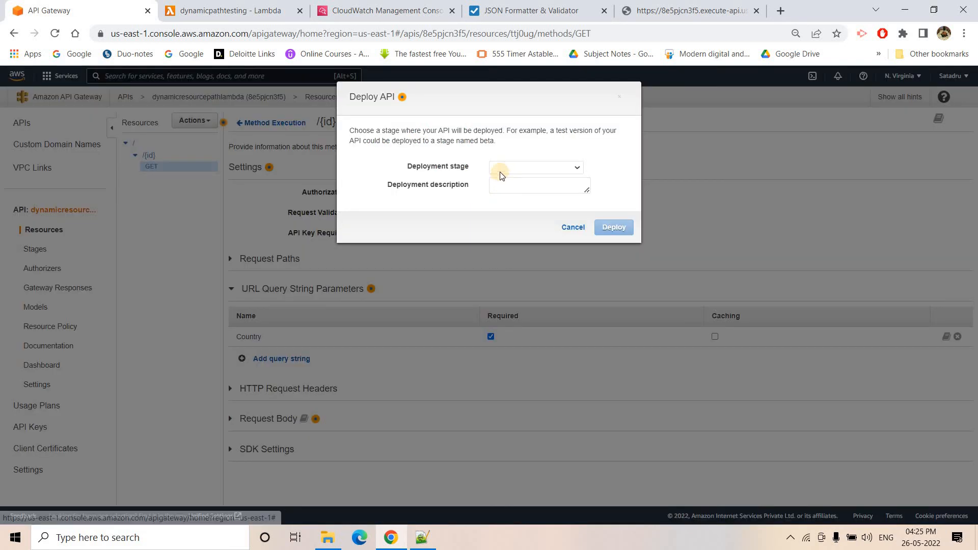
click(507, 168)
click(504, 198)
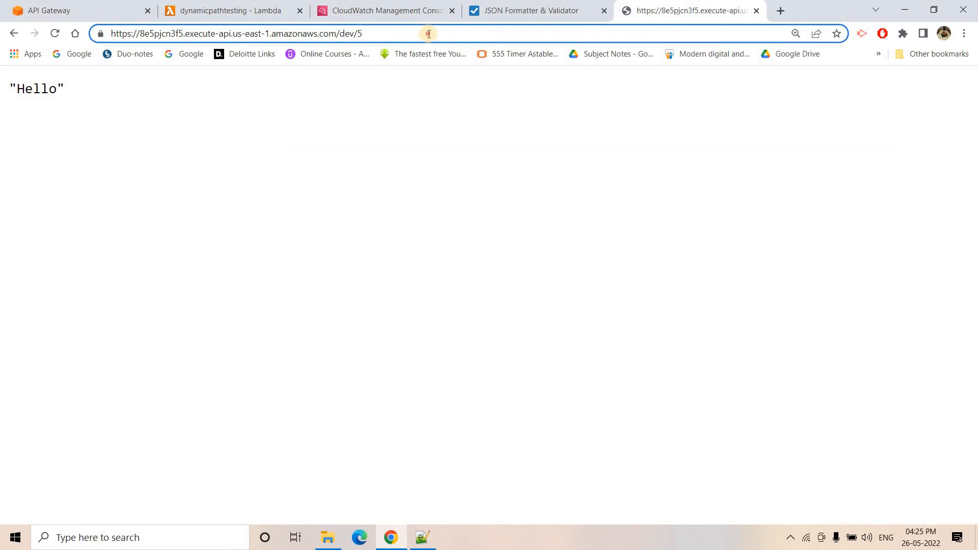
- Resend the dev/5 request without the Country parameter
drag(426, 33, 103, 20)
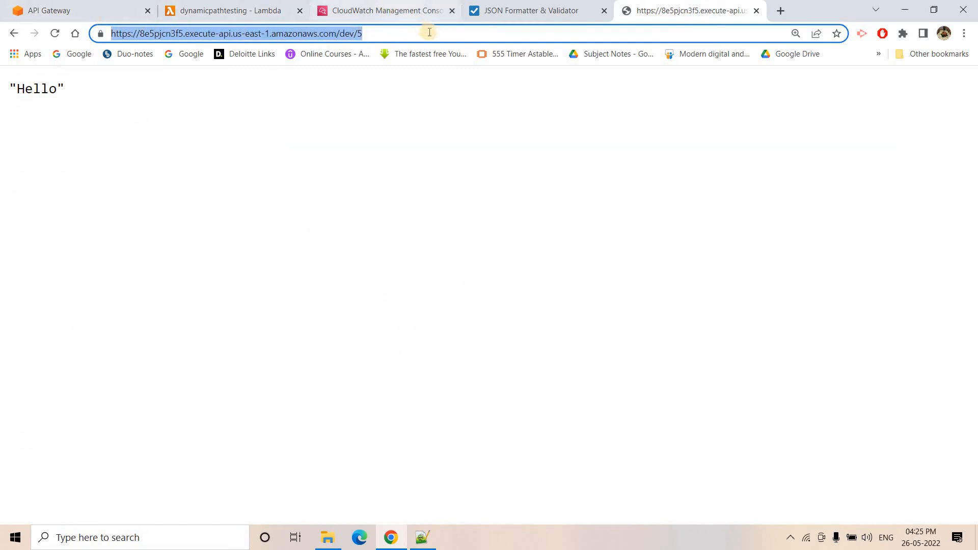